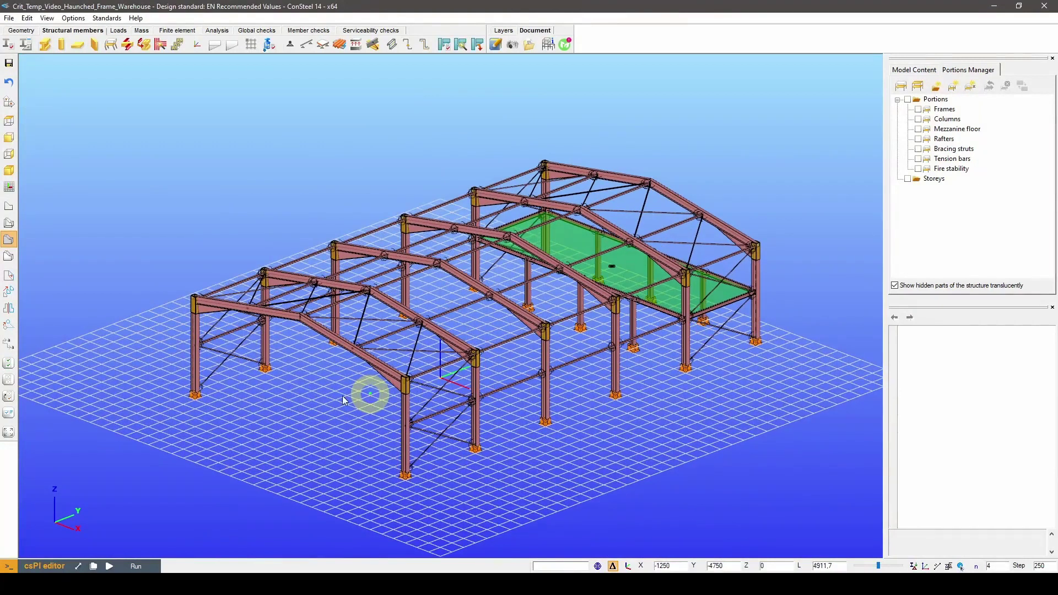
Add a Fire load group with a load case named Fire to the model's load cases
click(117, 31)
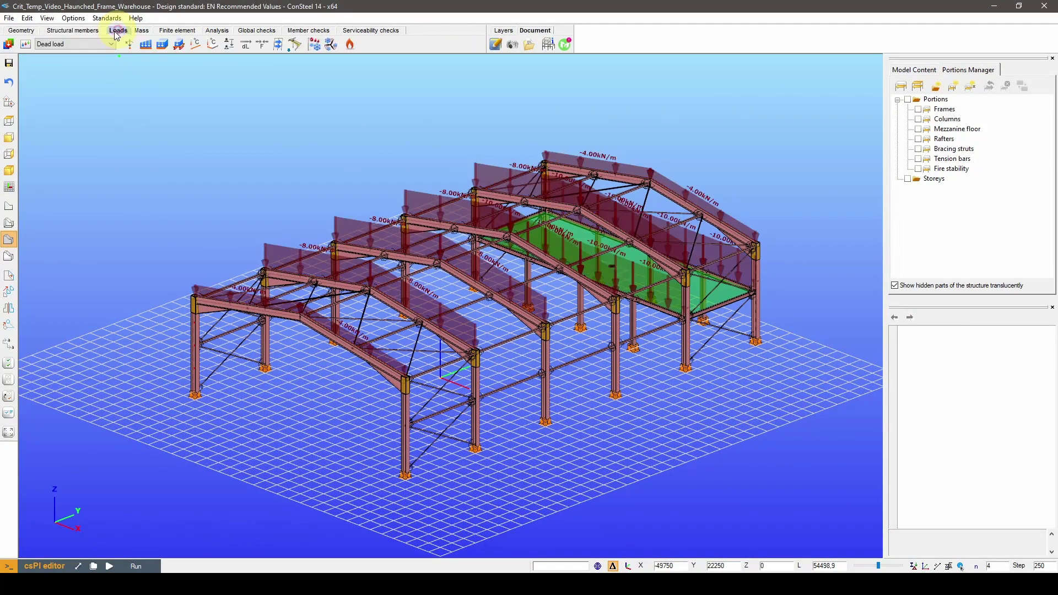
click(8, 47)
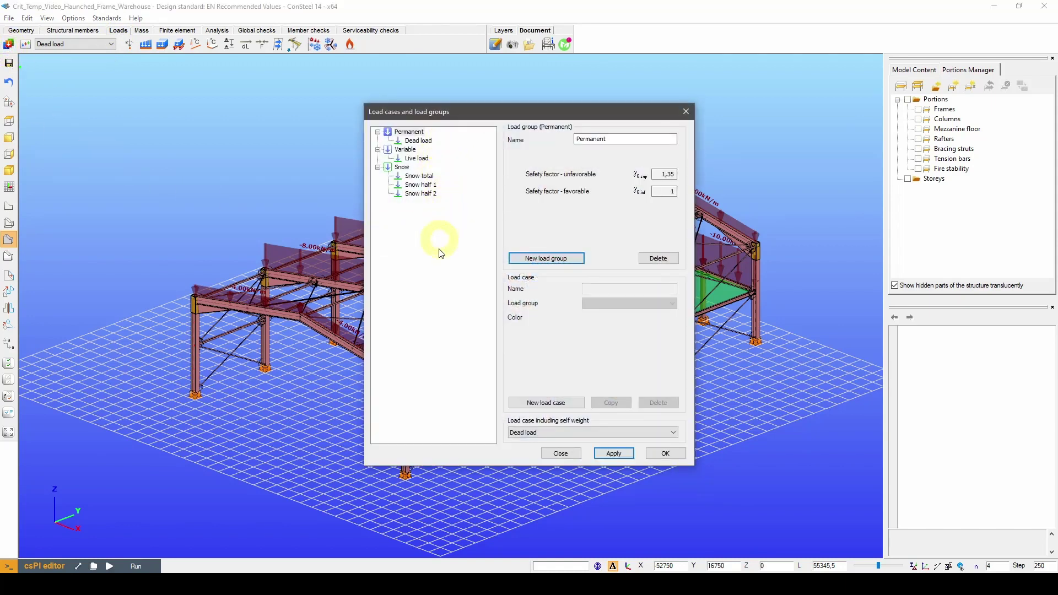
click(549, 260)
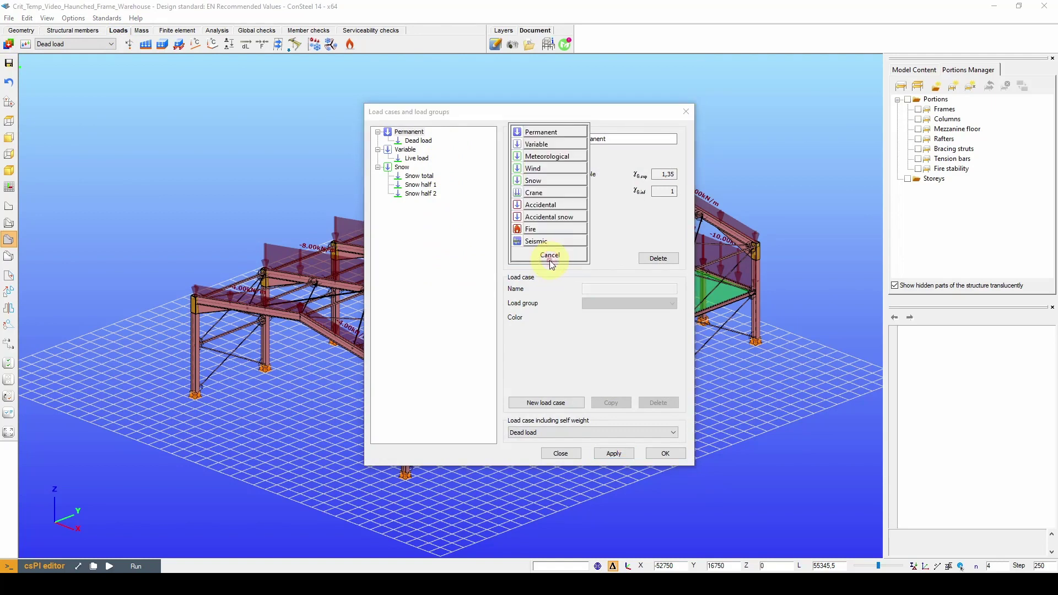
click(551, 236)
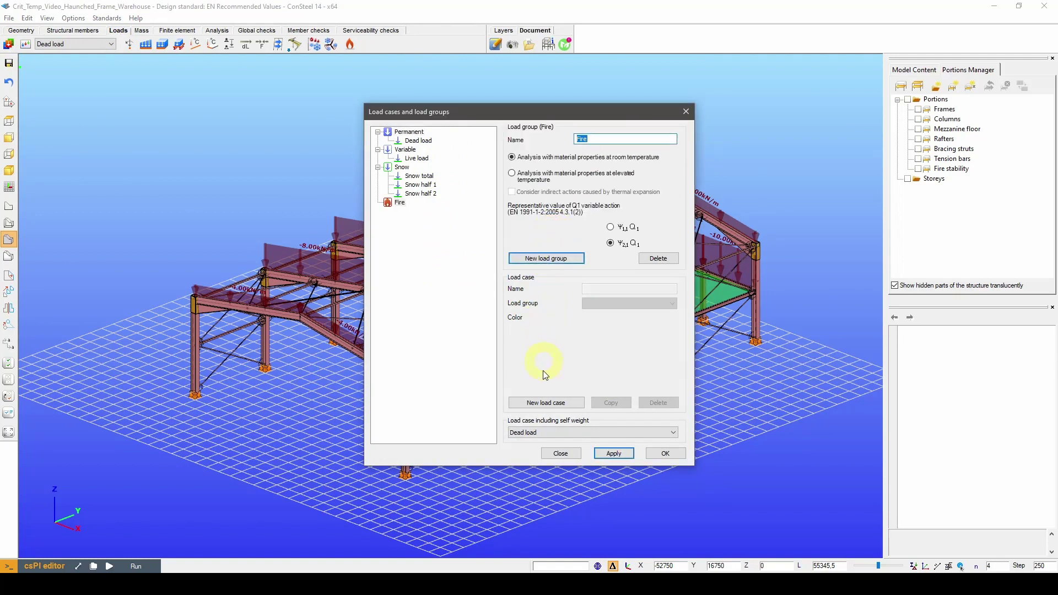
click(542, 402)
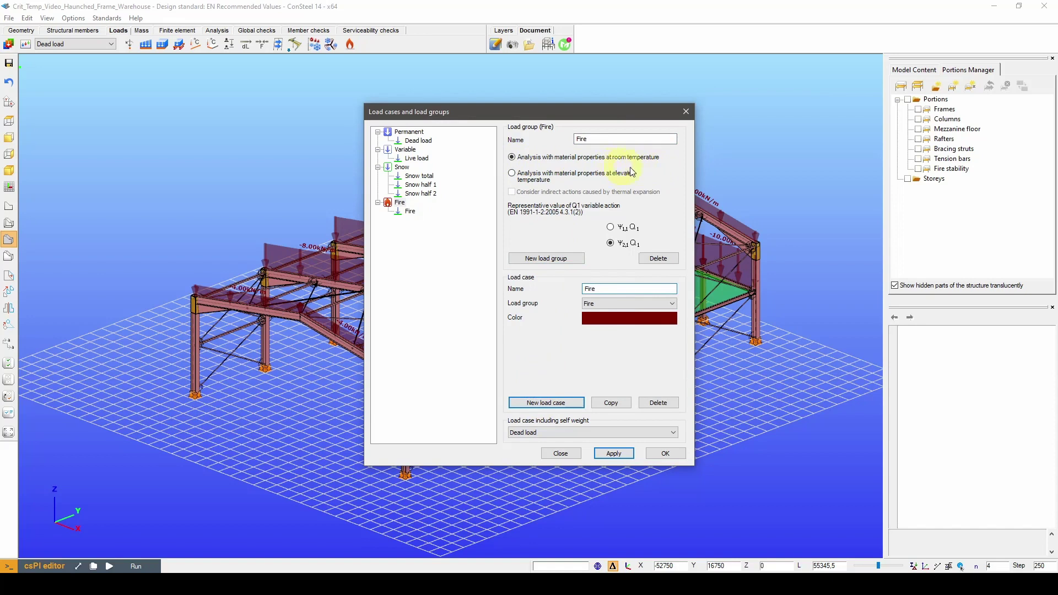
click(666, 454)
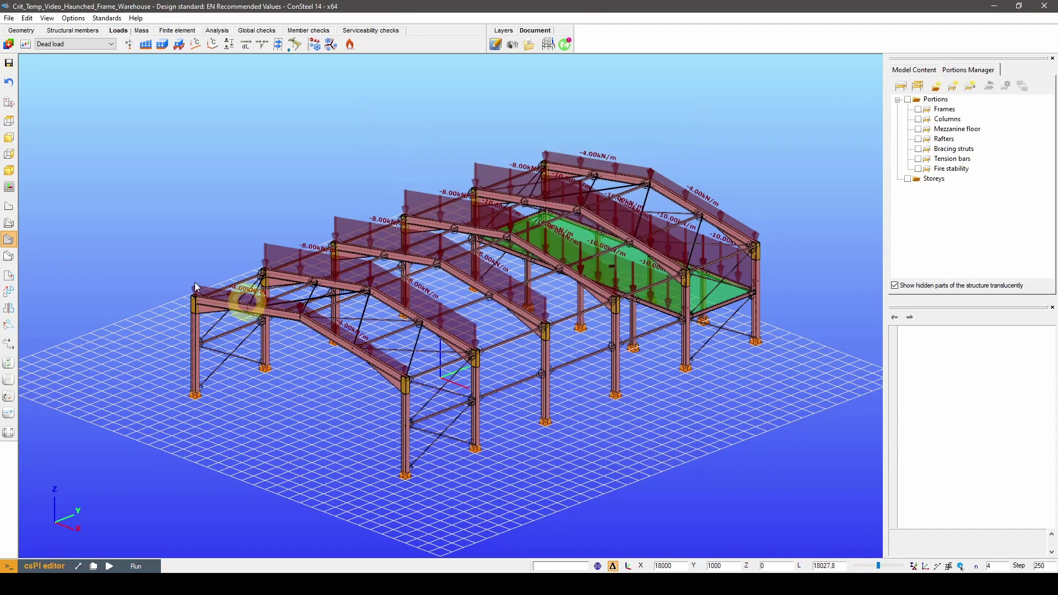
Display the members as wireframe outlines and make Fire the active load case
click(9, 223)
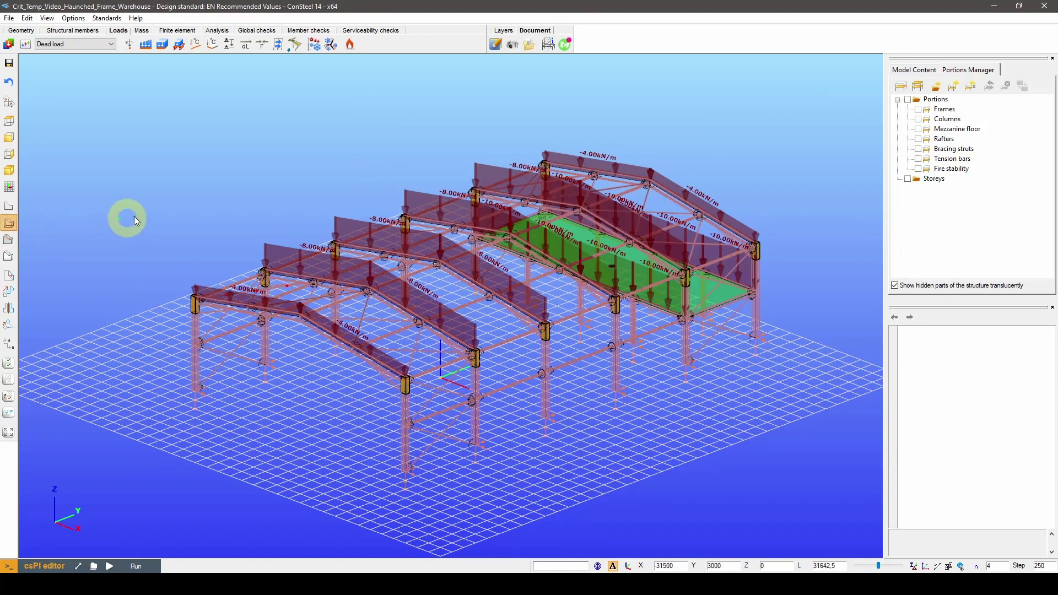
scroll(489, 327, up, 1)
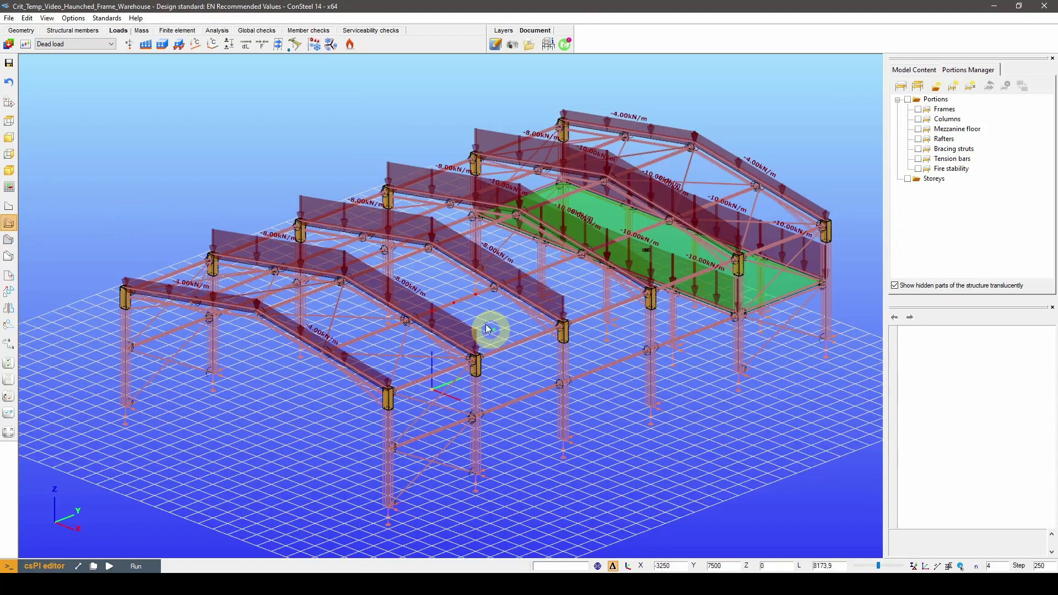
click(88, 45)
click(101, 45)
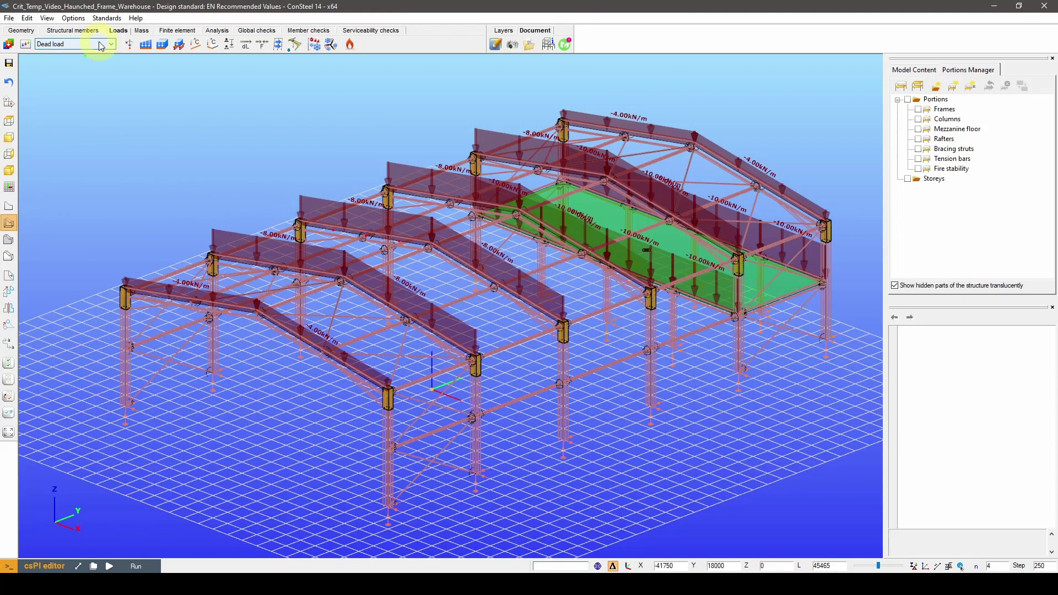
scroll(98, 41, down, 1)
scroll(98, 41, down, 1)
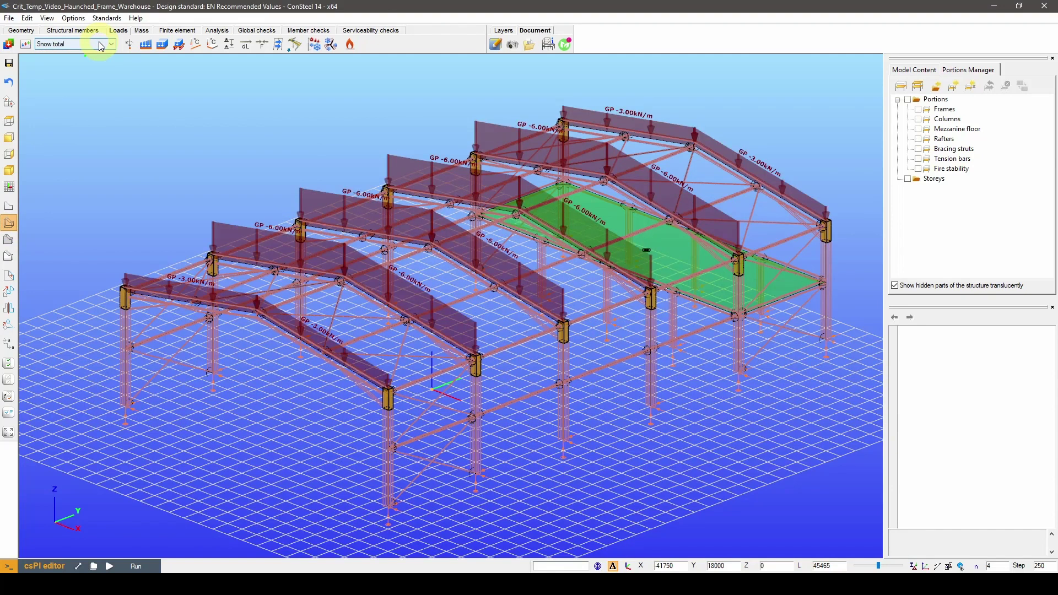
scroll(98, 44, down, 1)
scroll(101, 46, down, 1)
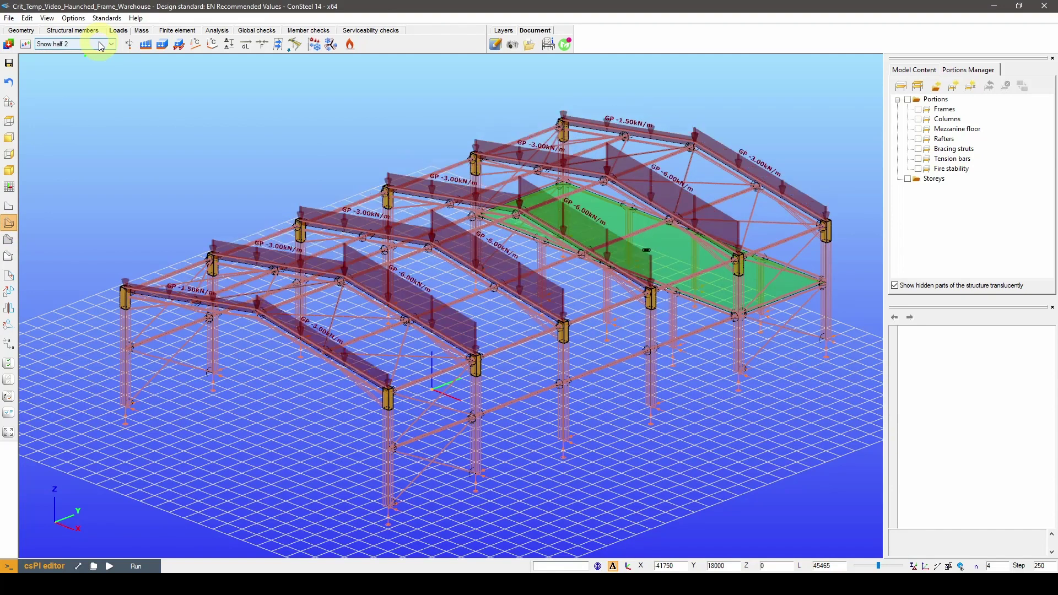
scroll(101, 46, down, 1)
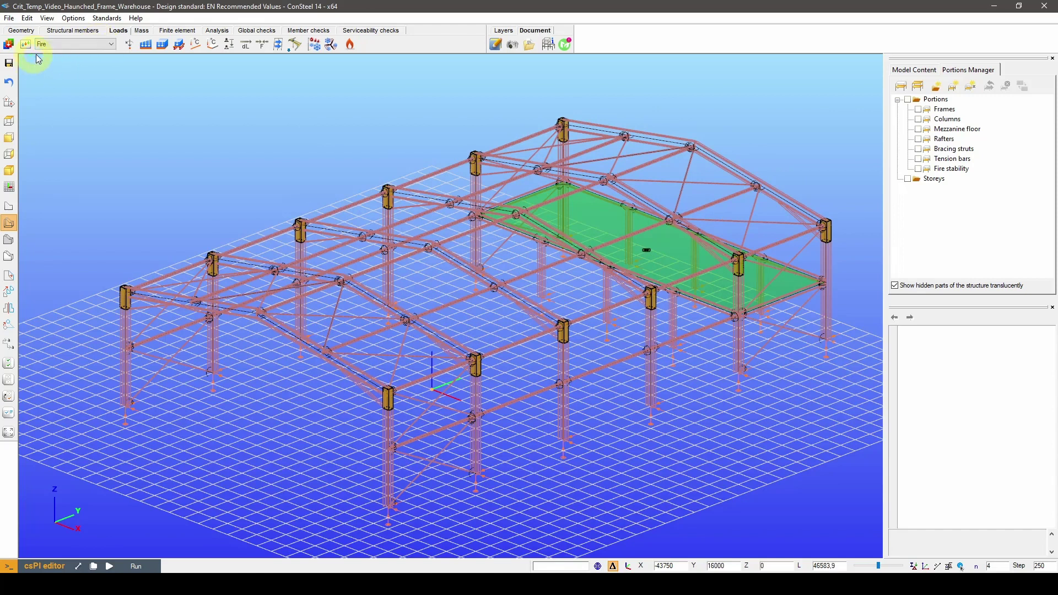
Define a reactive intumescent paint fire protection named "Painted, I, 3 sides", graded as open (I) section exposed to fire on three sides
click(351, 46)
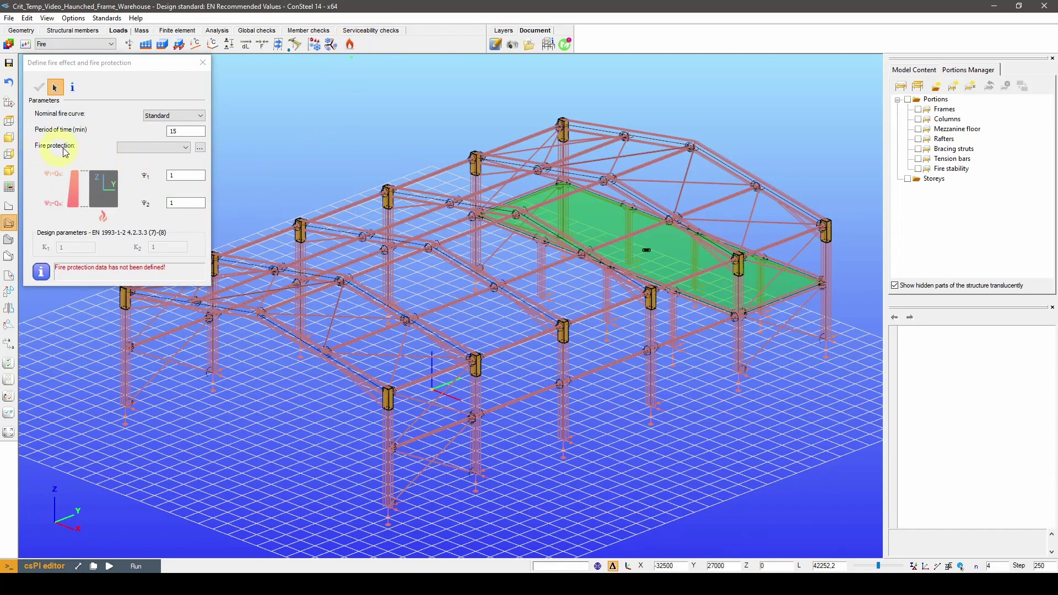
click(200, 148)
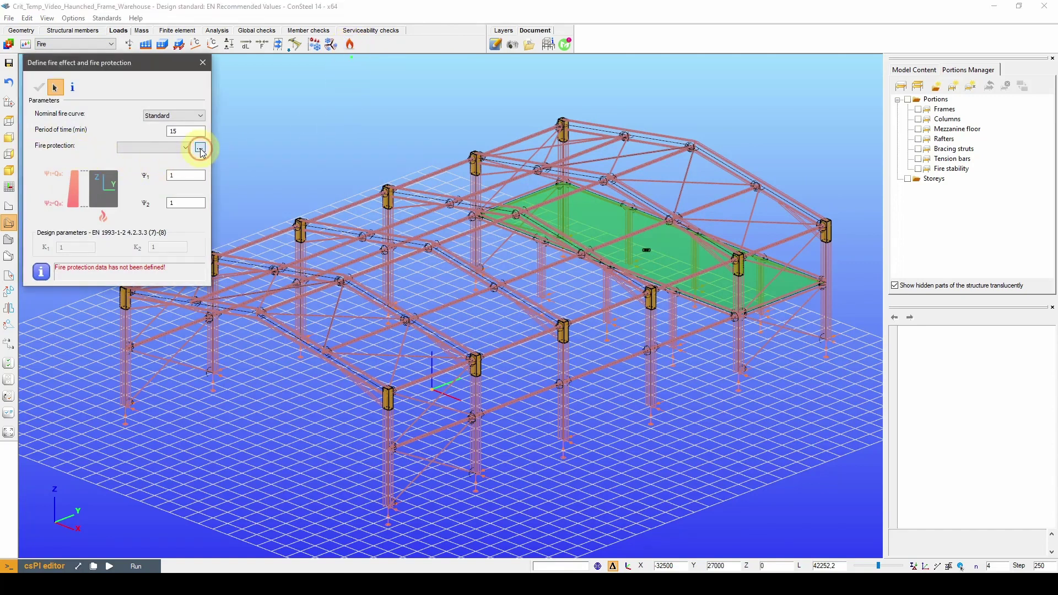
drag(315, 93, 496, 92)
click(263, 251)
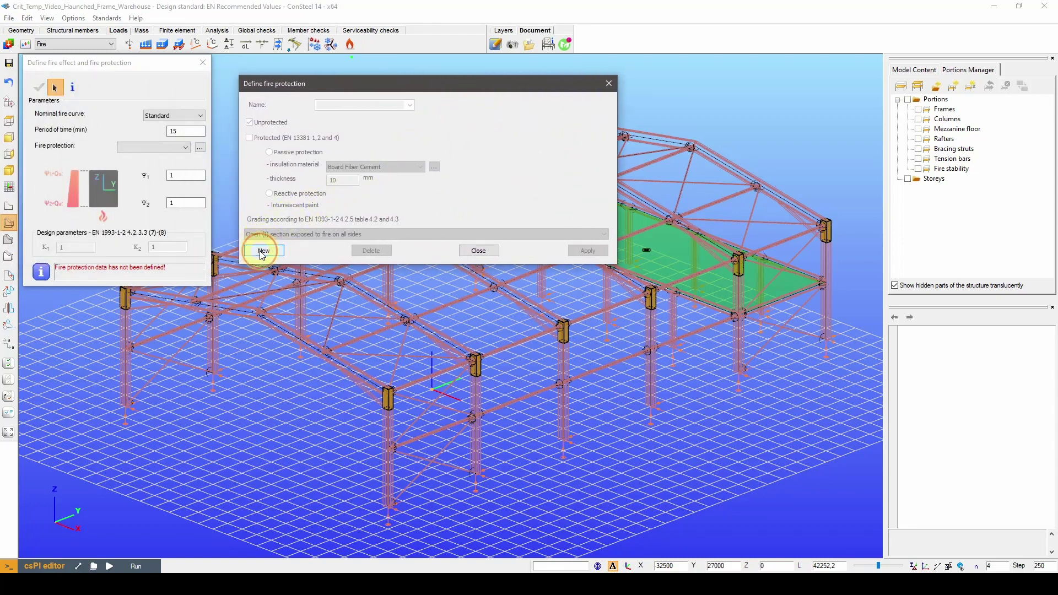
click(249, 137)
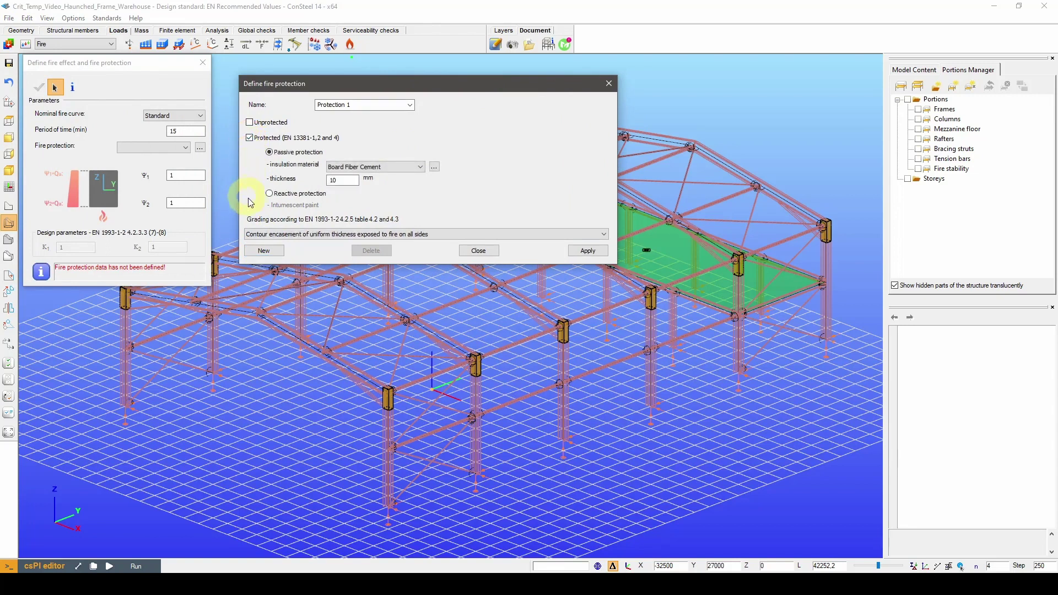
click(270, 193)
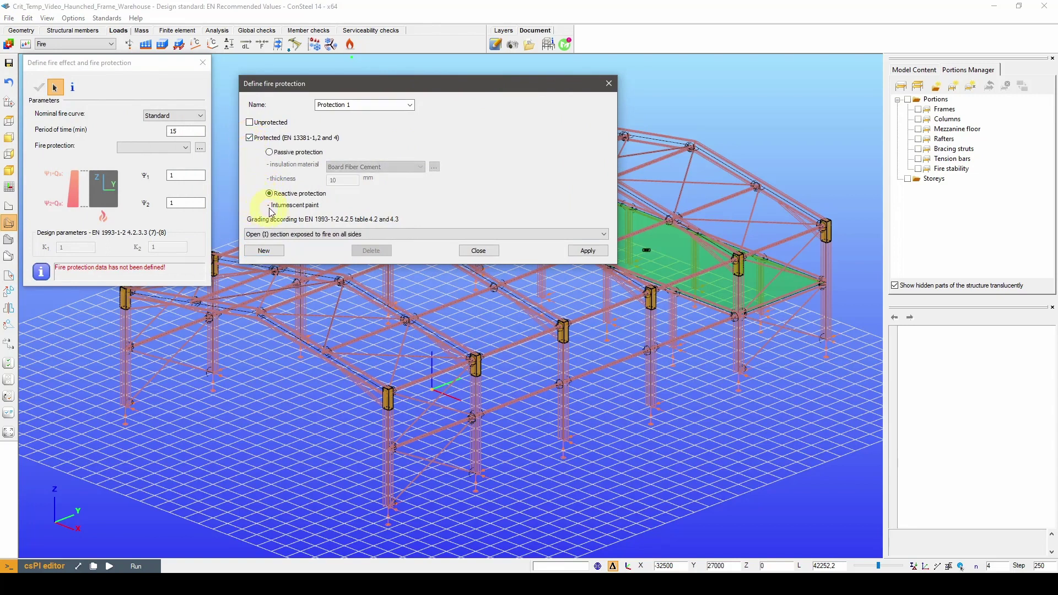
click(392, 233)
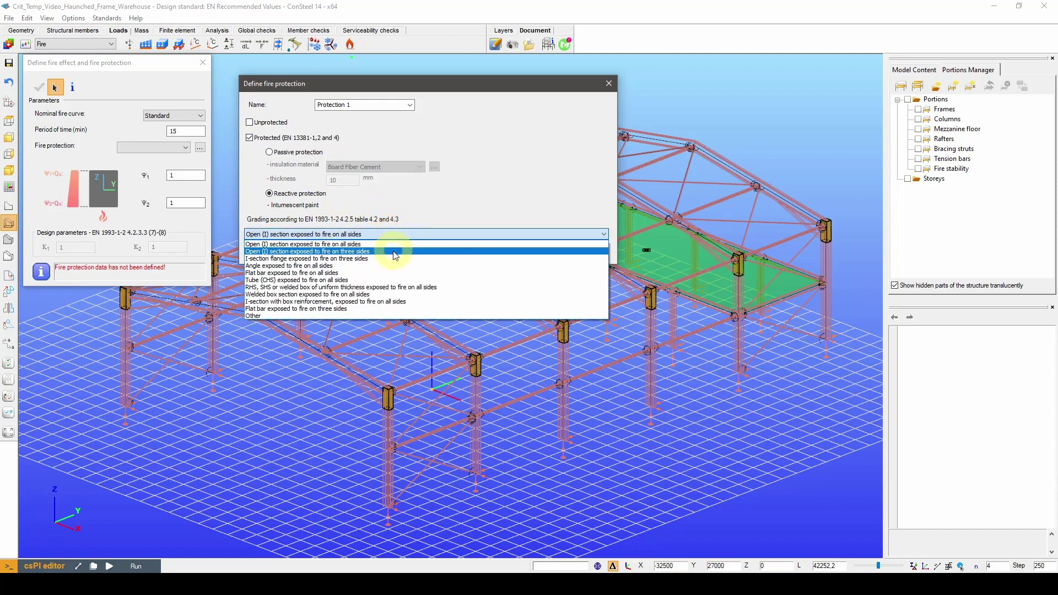
click(395, 252)
click(373, 104)
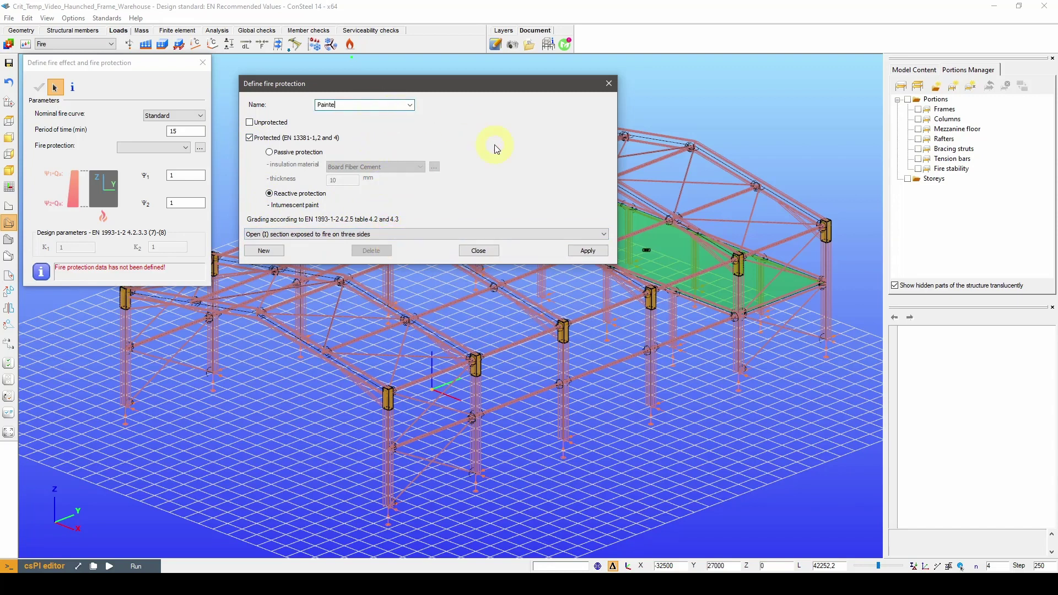
text(Painted, I, 3 sides)
click(591, 251)
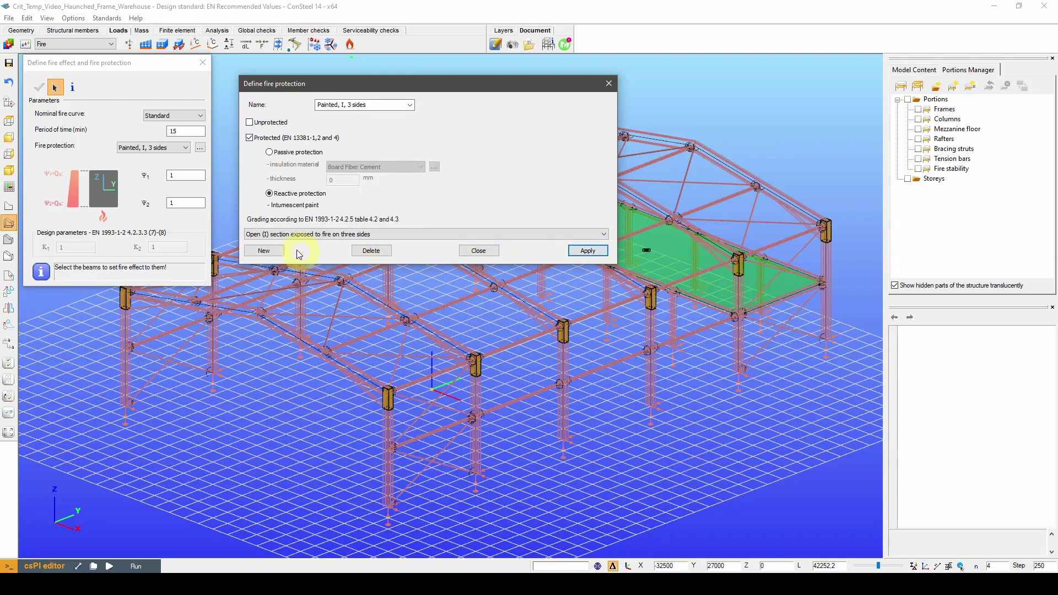
Define a second reactive paint fire protection named "Painted, other" with the grading set to Other
click(280, 251)
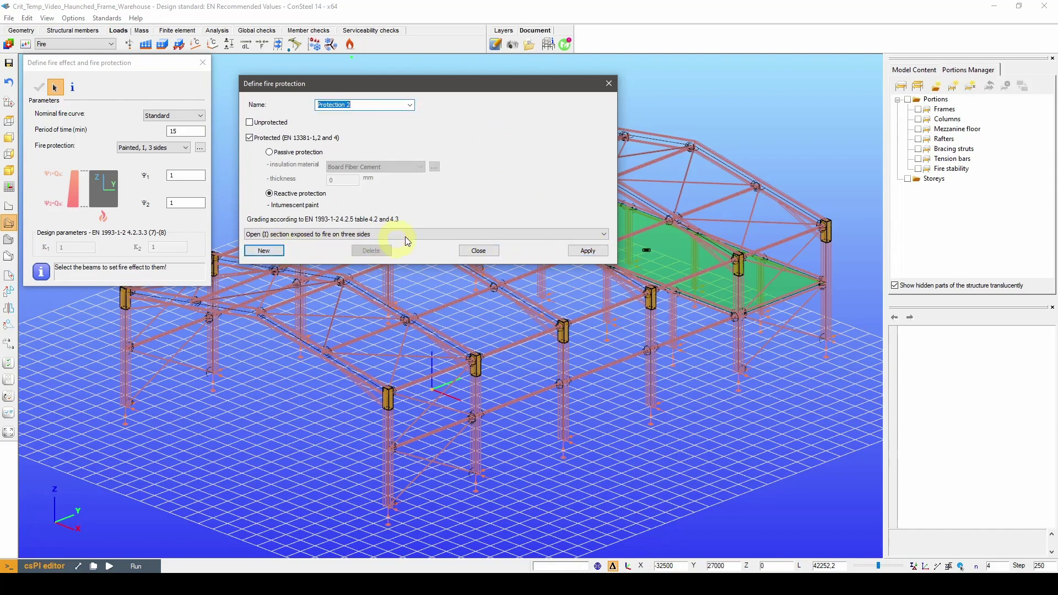
click(416, 234)
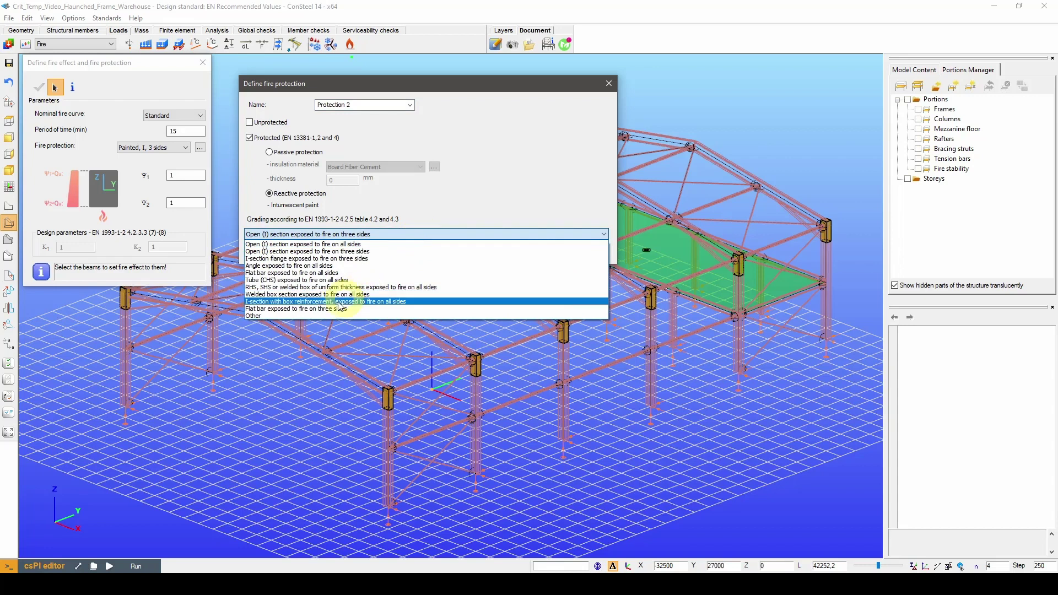
click(284, 317)
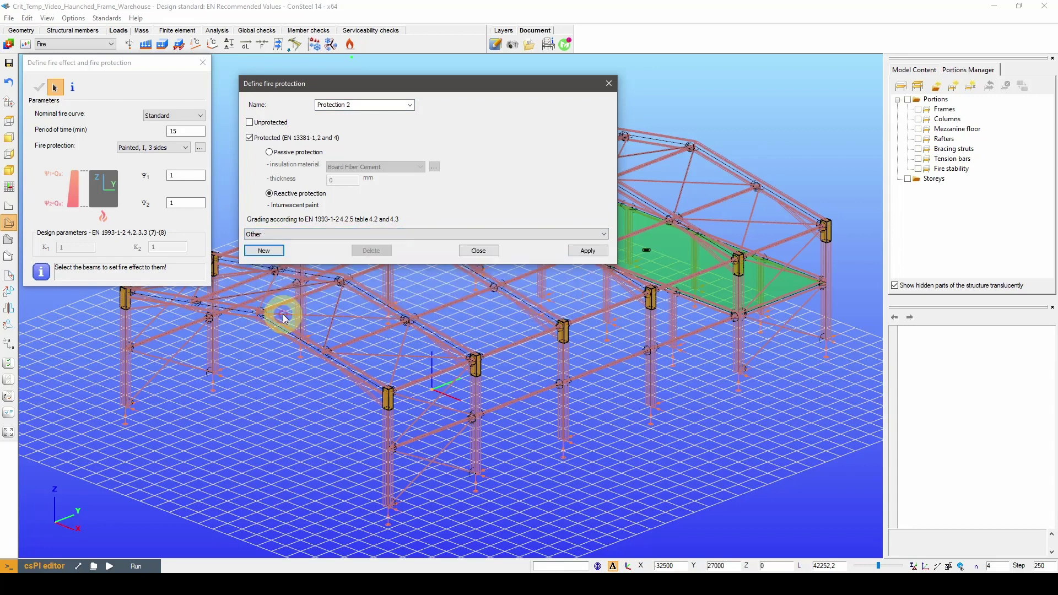
click(371, 105)
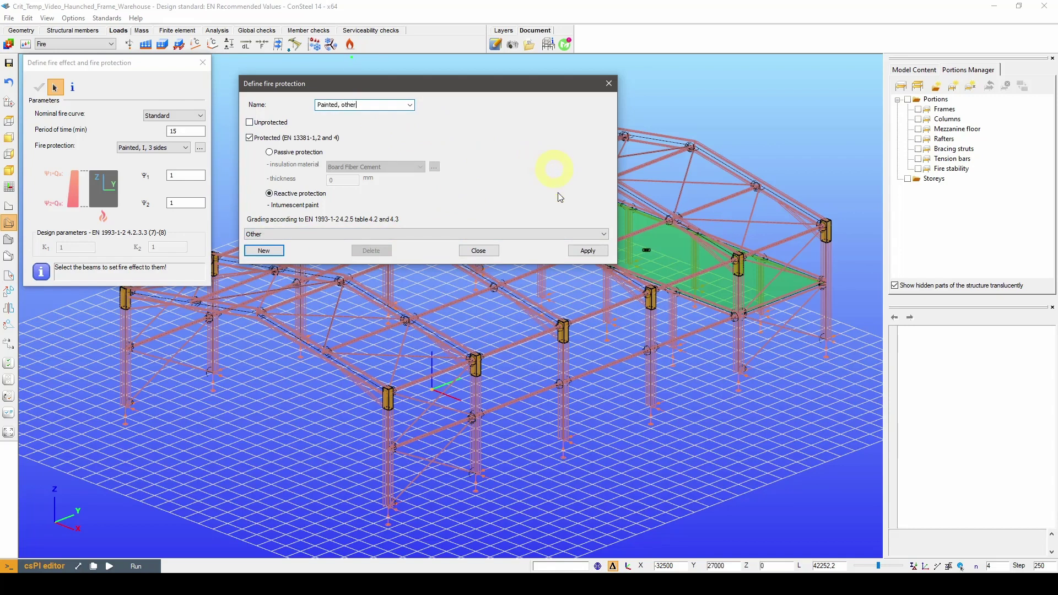
click(585, 252)
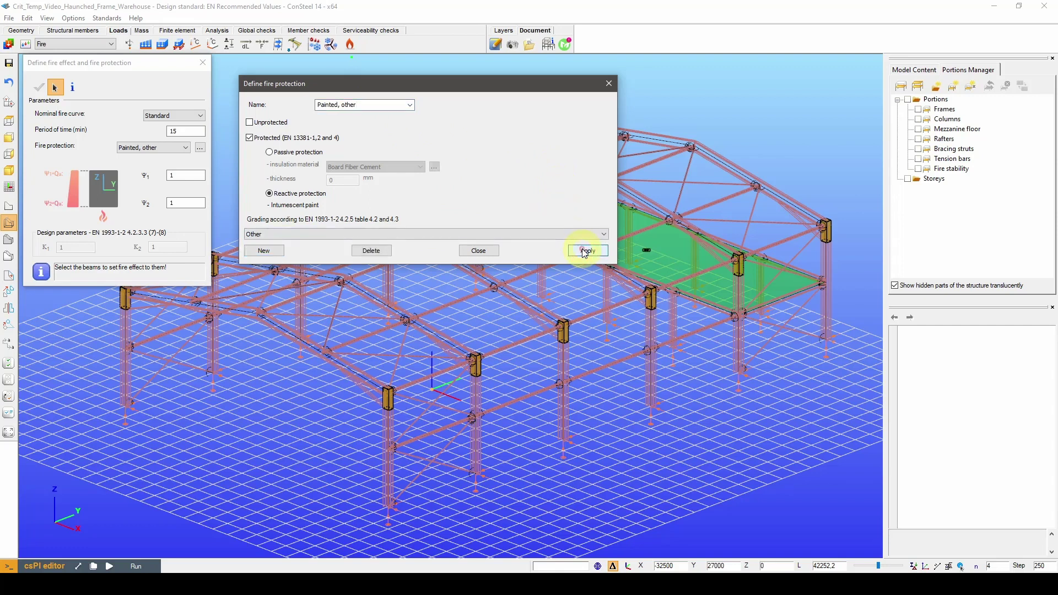
click(479, 251)
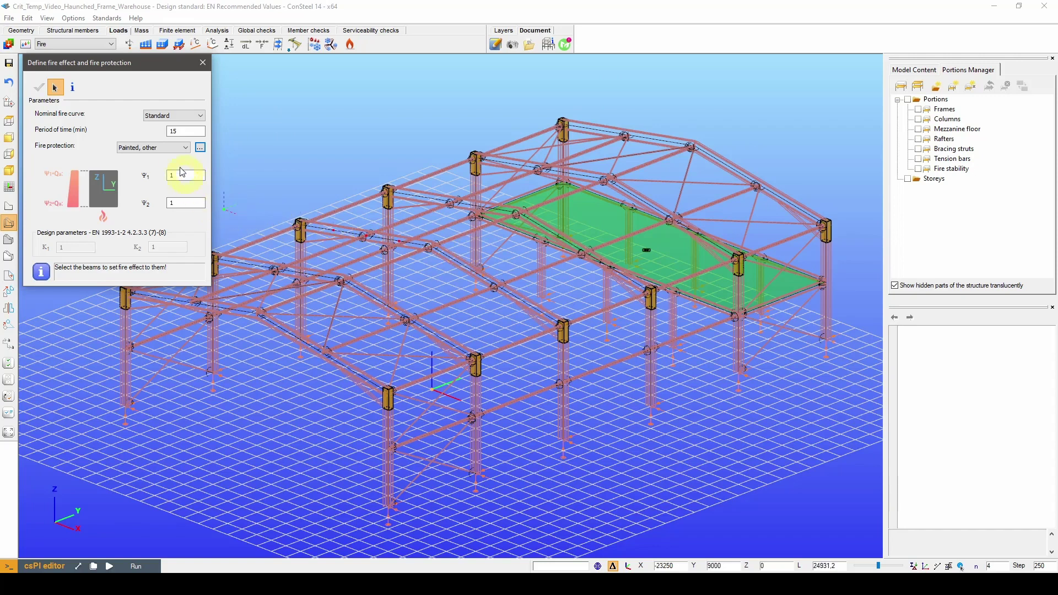
Isolate the Mezzanine floor portion and apply a 45-minute Standard fire effect with "Painted, I, 3 sides" protection to its beams
click(168, 148)
click(168, 158)
double_click(179, 131)
click(918, 129)
middle_drag(496, 292, 472, 288)
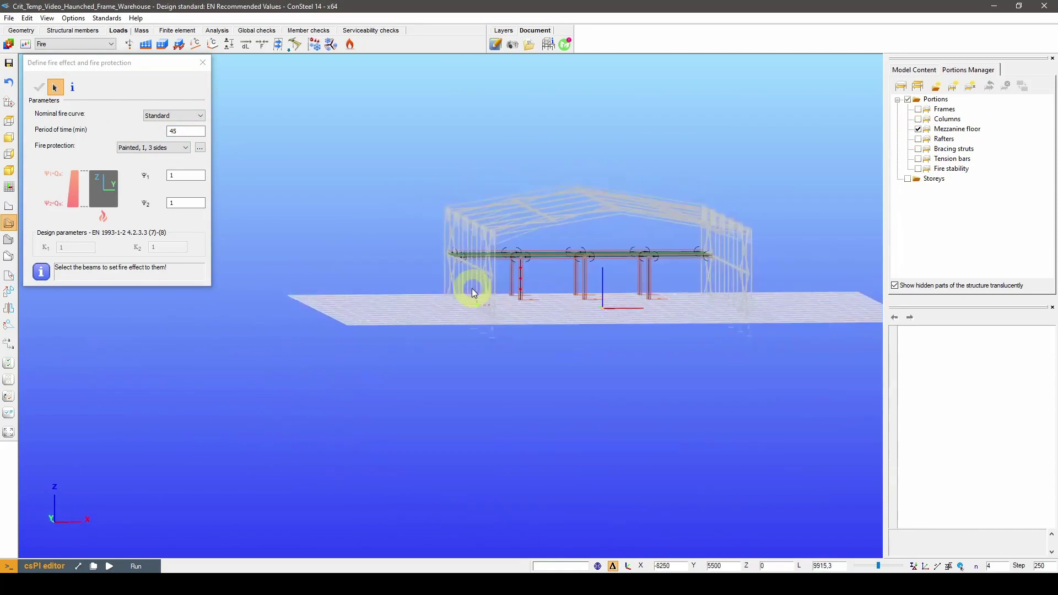
click(9, 139)
scroll(654, 297, up, 4)
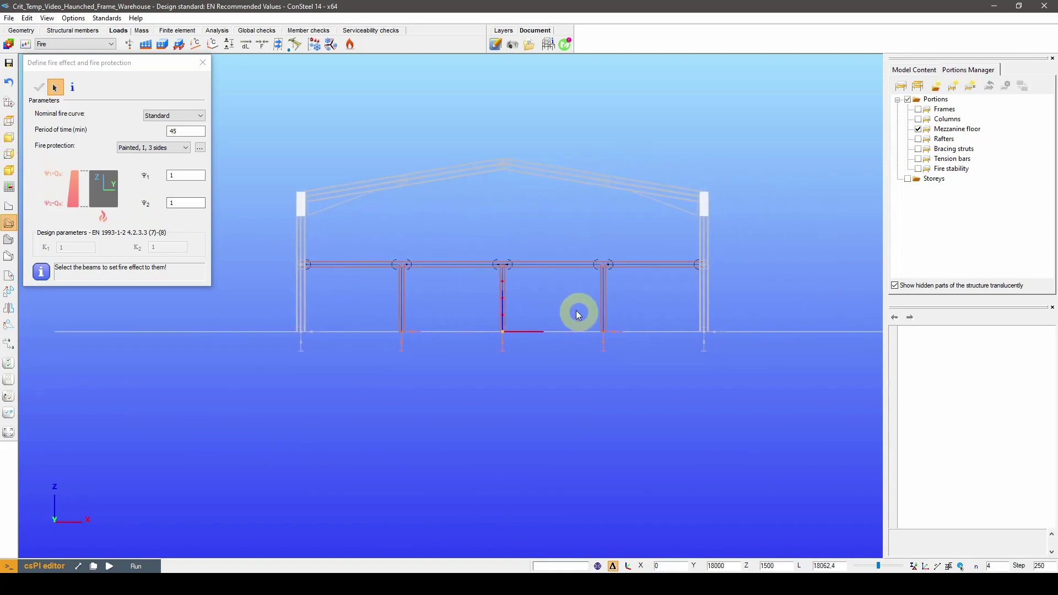
drag(269, 249, 756, 280)
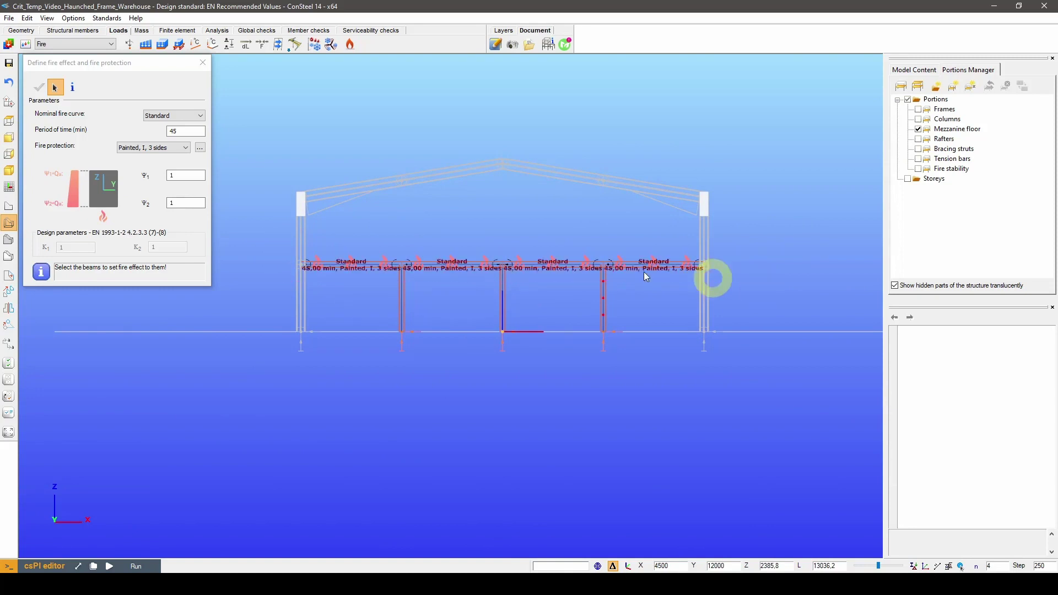
Apply the 45-minute Standard fire effect with "Painted, other" protection to the mezzanine columns
click(160, 147)
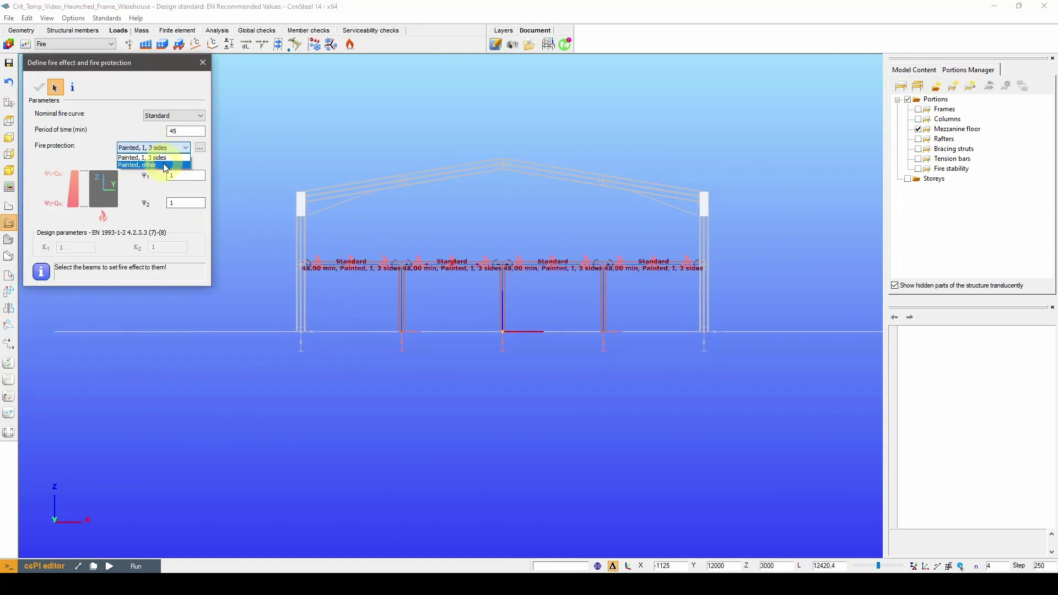
click(164, 167)
click(420, 324)
mouse_move(623, 384)
mouse_down()
mouse_move(400, 304)
mouse_move(376, 325)
mouse_up()
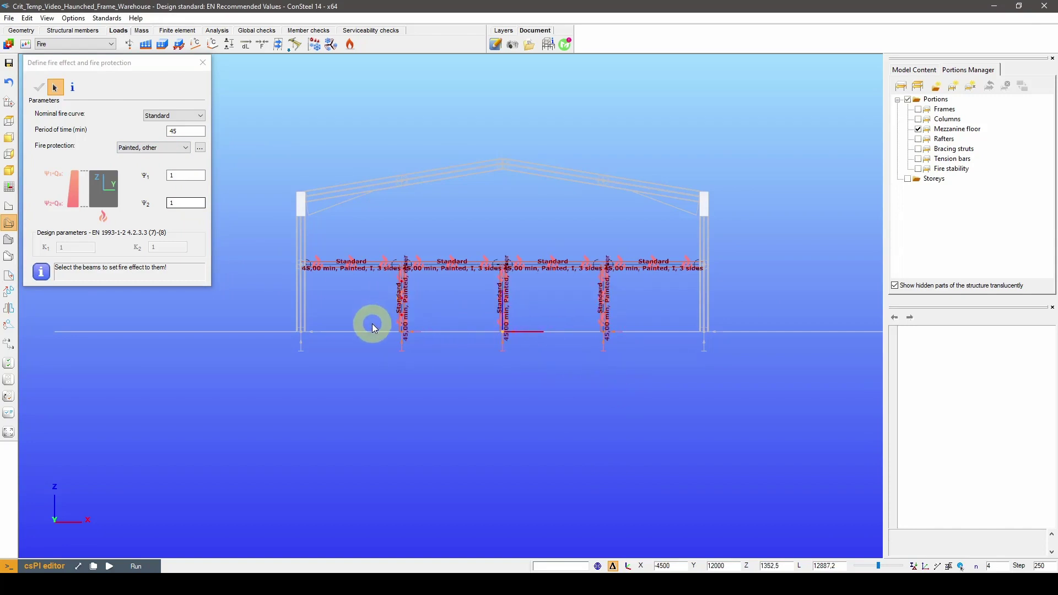
middle_drag(484, 326, 512, 369)
scroll(512, 369, up, 5)
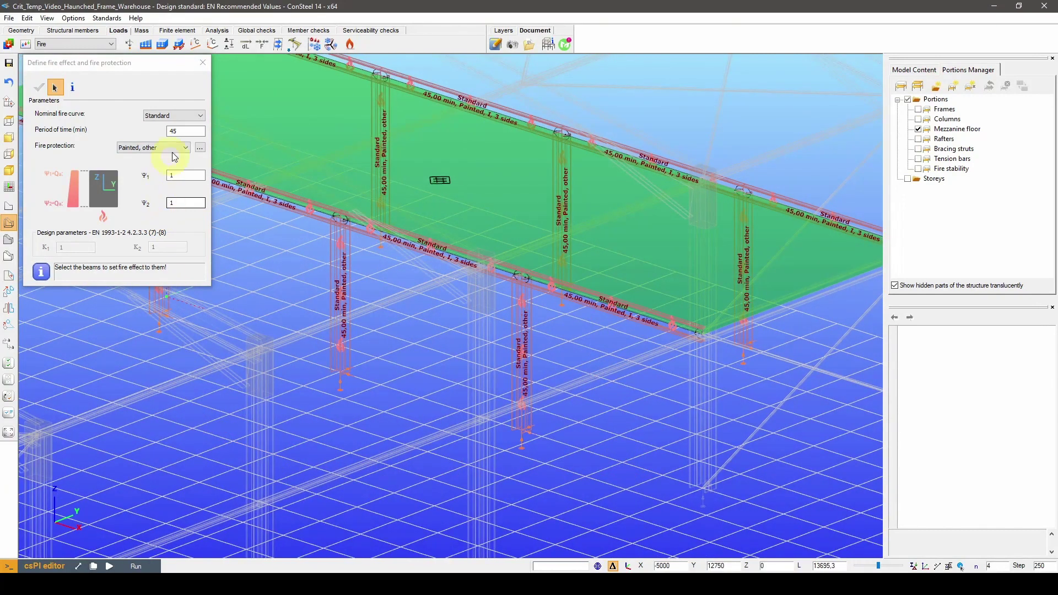
Show the whole model and apply a 30-minute Standard fire effect with "Painted, other" protection to its side columns, rafters and roof members
double_click(177, 132)
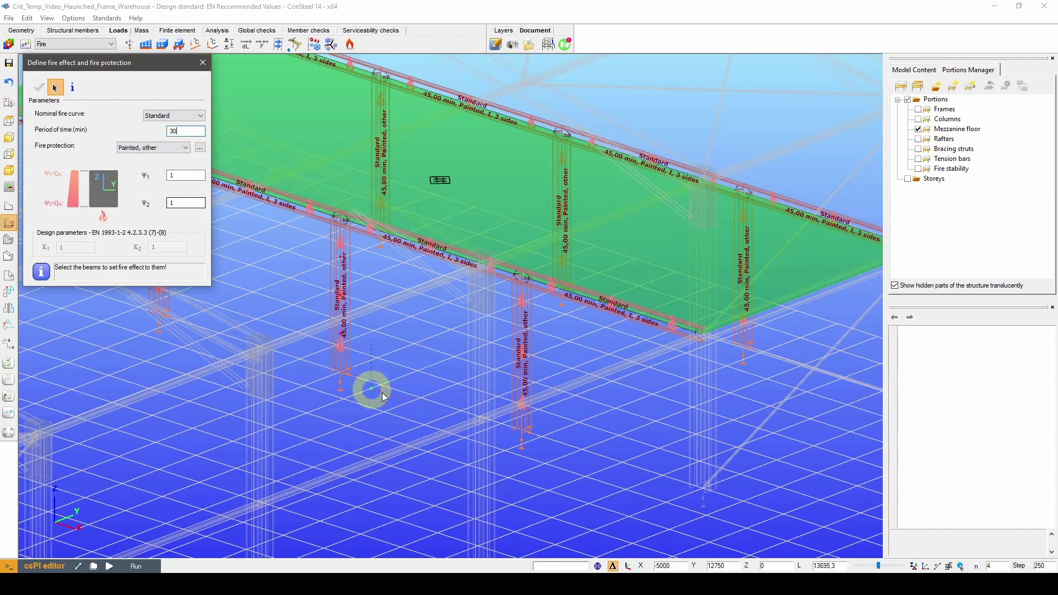
scroll(399, 394, down, 6)
middle_drag(485, 372, 520, 352)
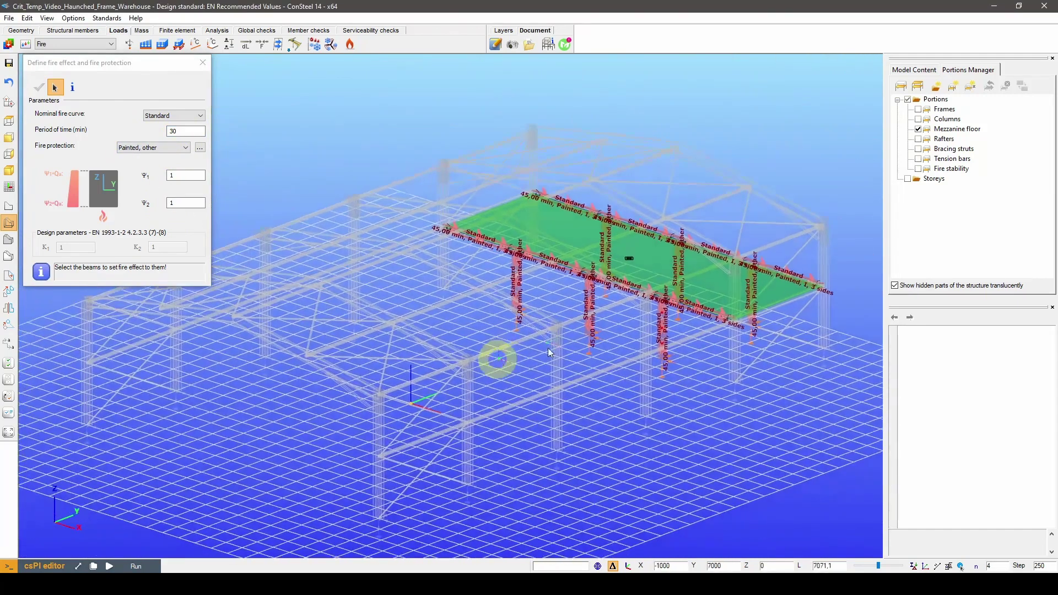
click(919, 129)
middle_drag(579, 259, 347, 258)
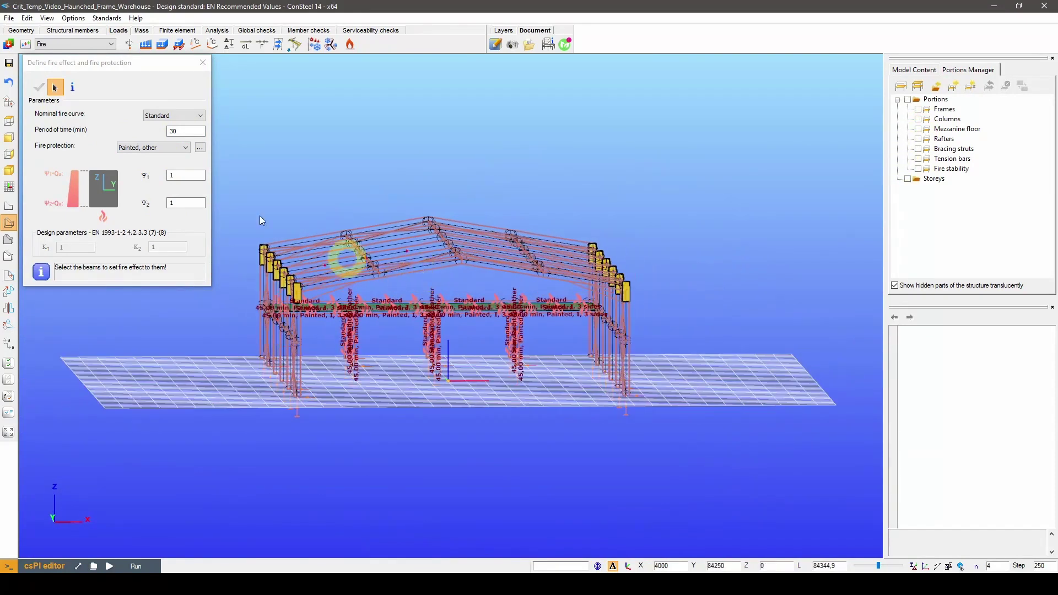
click(9, 137)
middle_drag(432, 304, 463, 349)
scroll(464, 349, up, 2)
drag(263, 157, 306, 381)
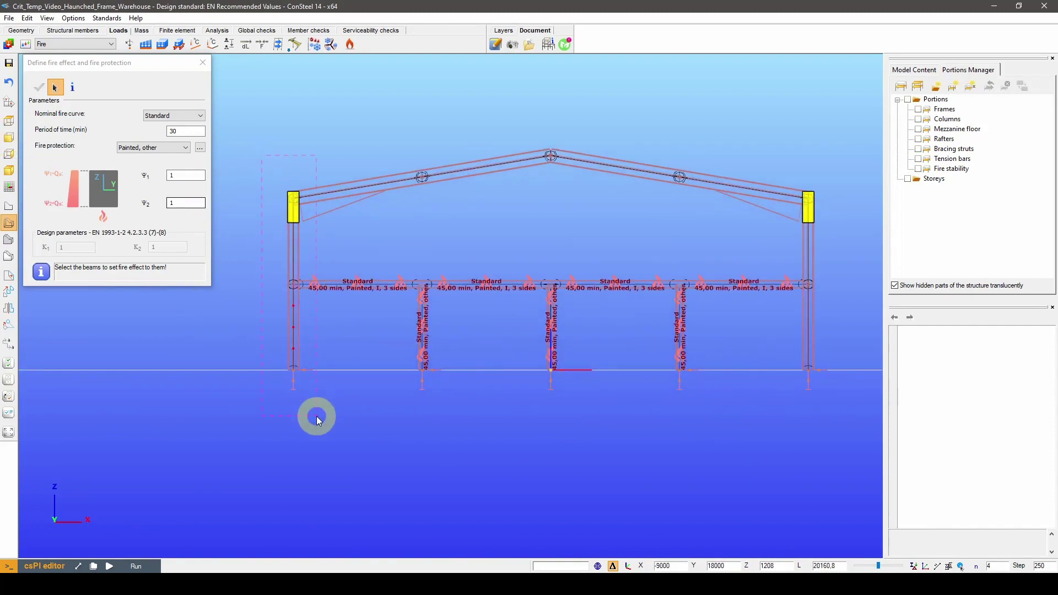
drag(318, 421, 315, 417)
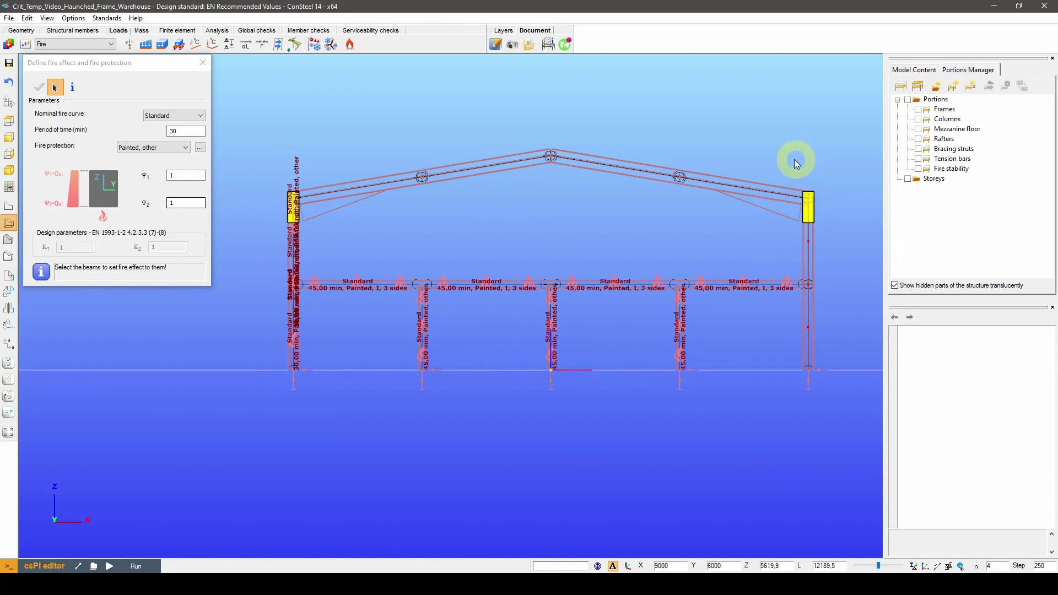
mouse_move(796, 164)
mouse_down()
mouse_move(839, 302)
mouse_move(843, 448)
mouse_up()
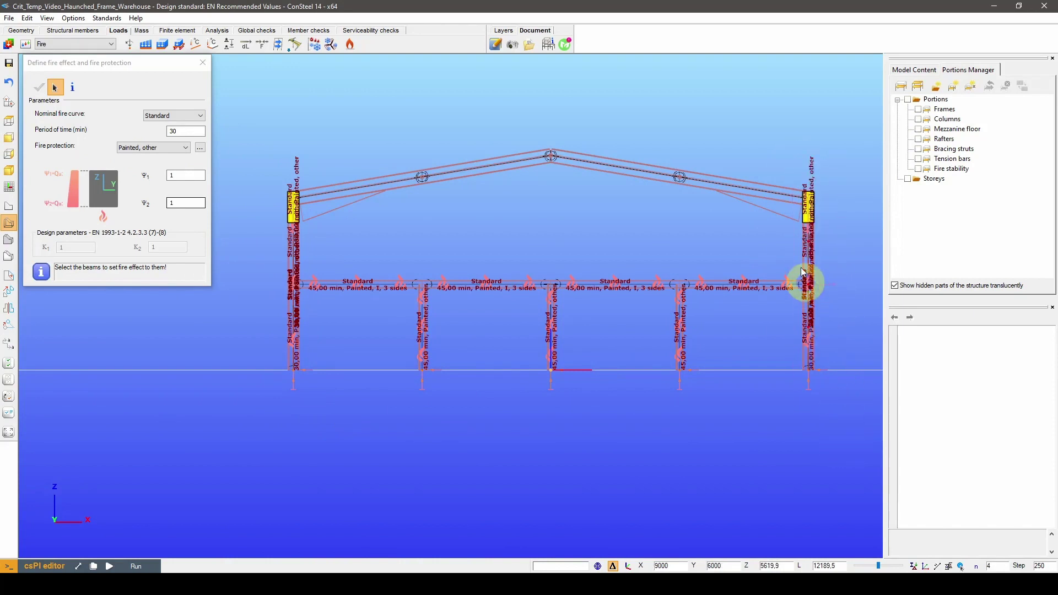
mouse_move(760, 243)
mouse_down()
mouse_move(352, 150)
mouse_move(321, 129)
mouse_up()
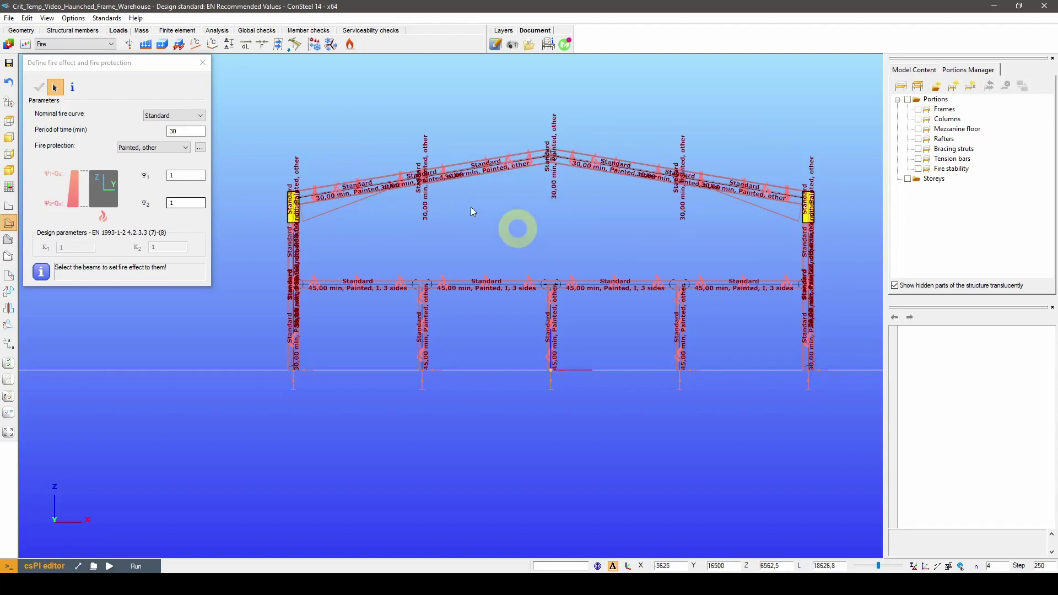
click(202, 62)
Examine the assigned fire effects and protections across the structure, comparing the mezzanine members with the main frames
middle_drag(538, 236, 483, 260)
click(11, 205)
scroll(568, 337, up, 5)
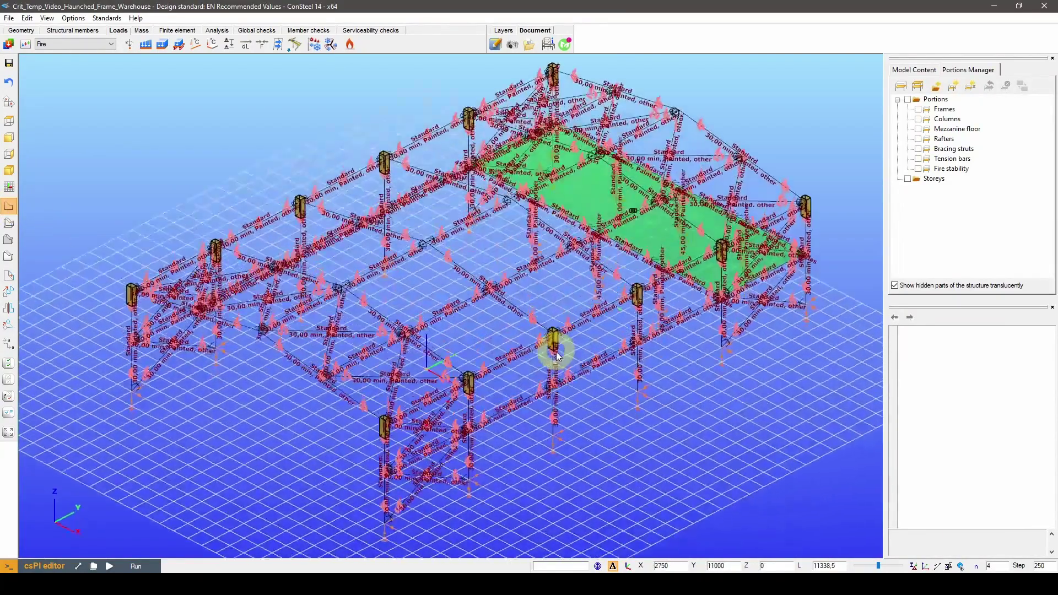
scroll(559, 347, down, 3)
scroll(689, 334, up, 6)
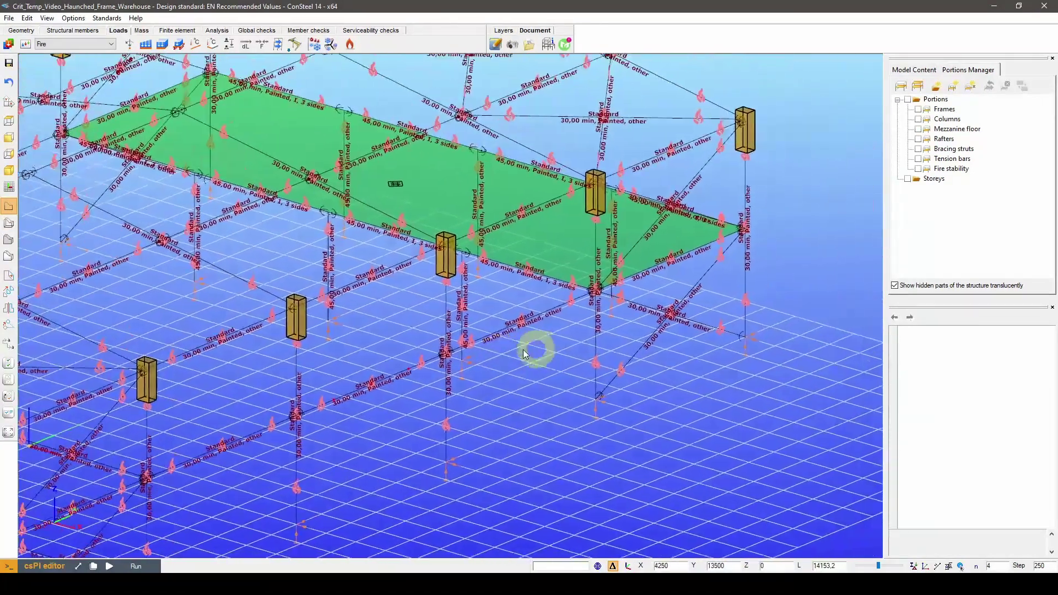
scroll(406, 302, up, 6)
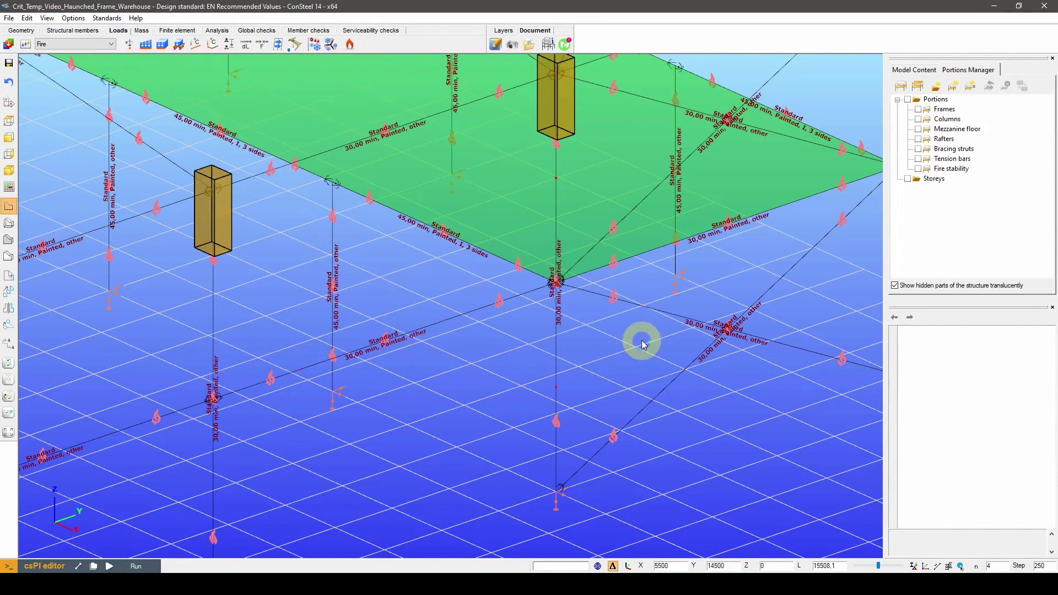
scroll(644, 344, down, 5)
middle_drag(408, 359, 435, 335)
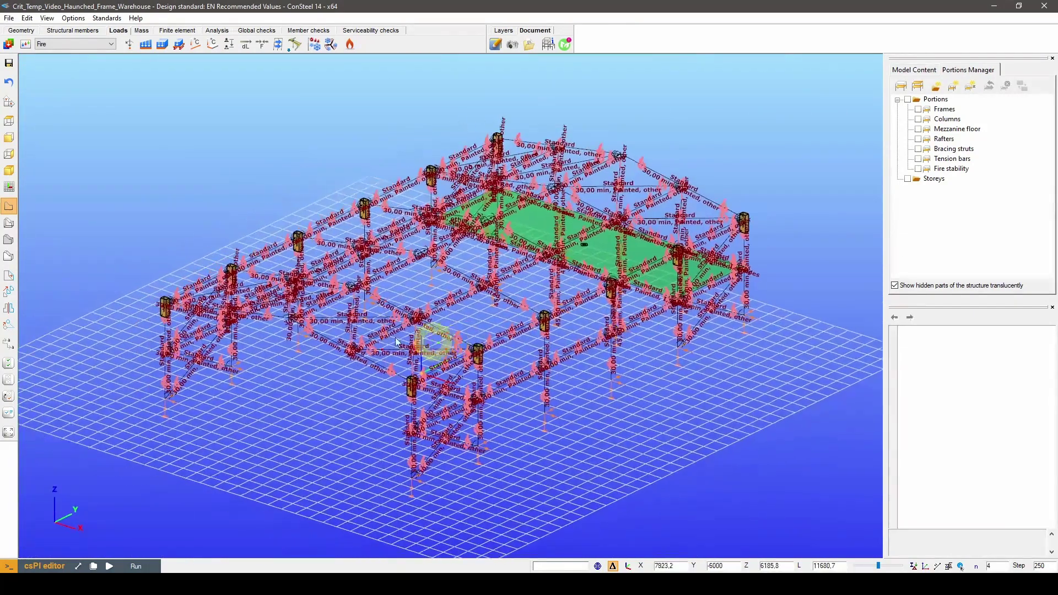
click(13, 225)
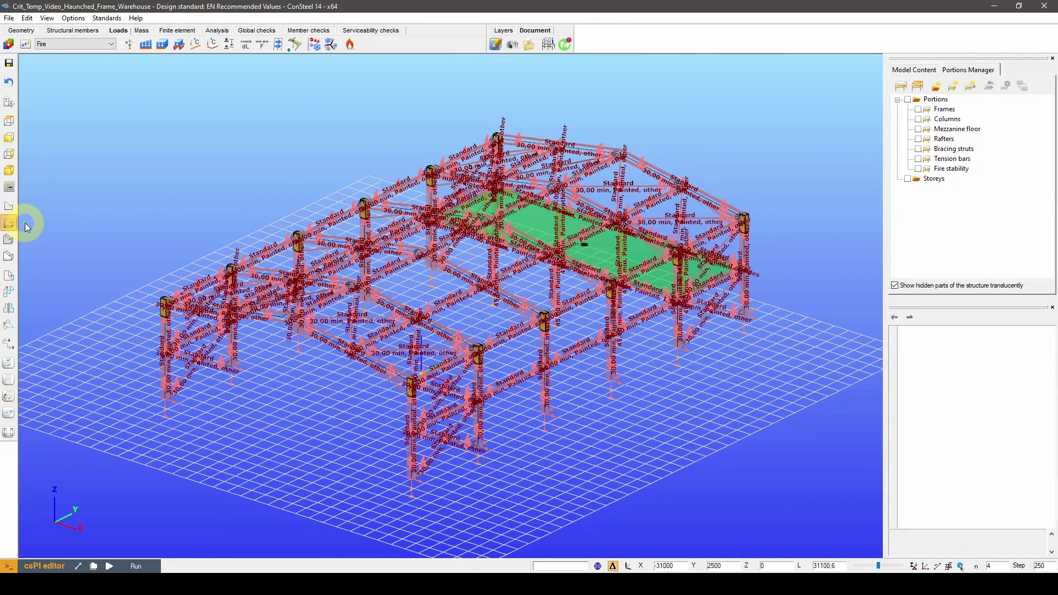
Automatically generate the ultimate limit state load combinations for accidental design situations (6.11. b) from all load cases
click(25, 50)
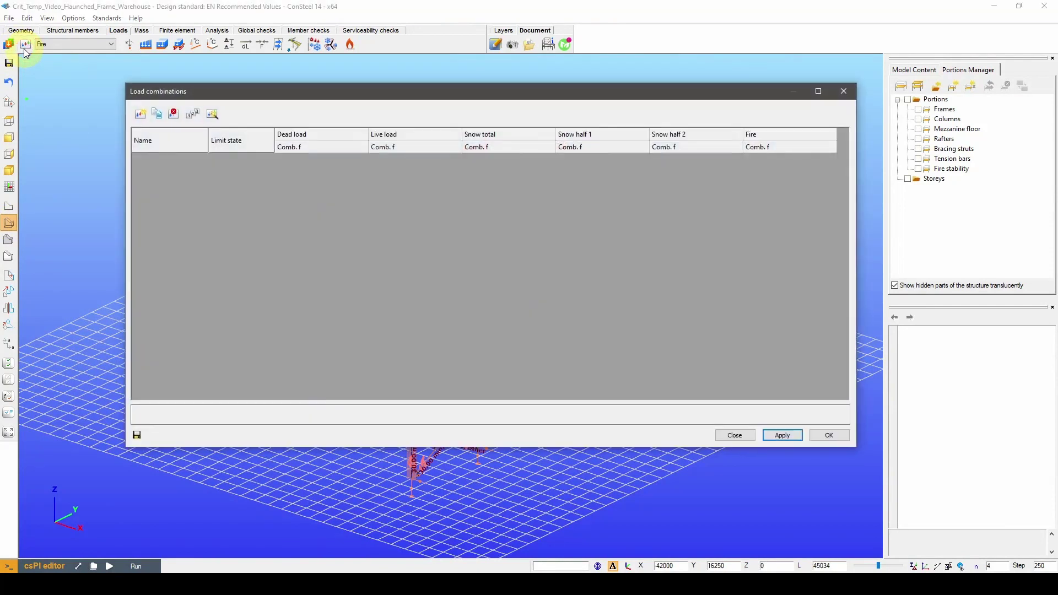
click(213, 115)
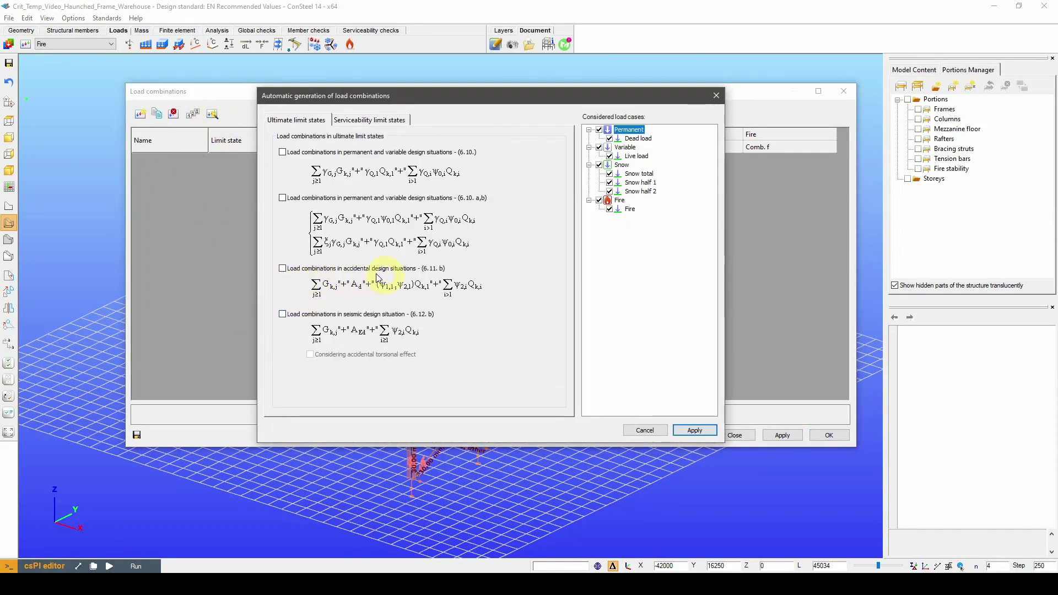
click(283, 270)
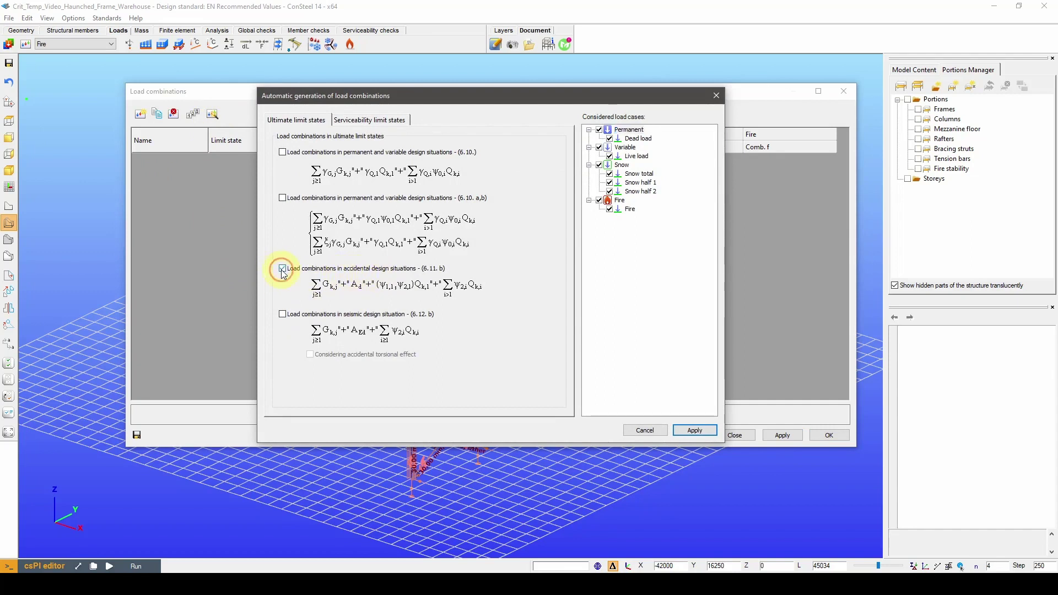
click(693, 430)
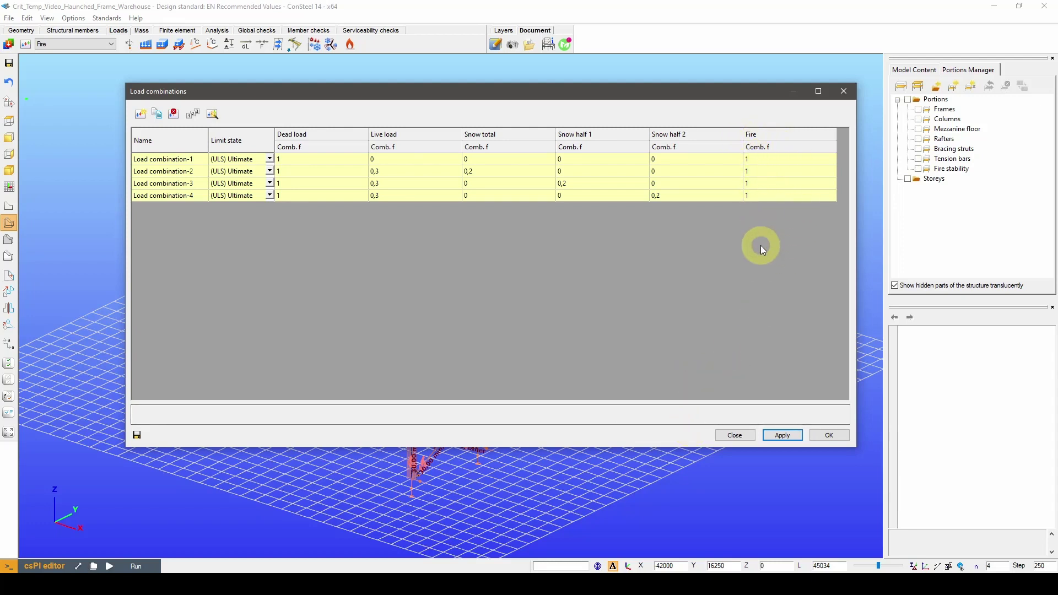
click(827, 436)
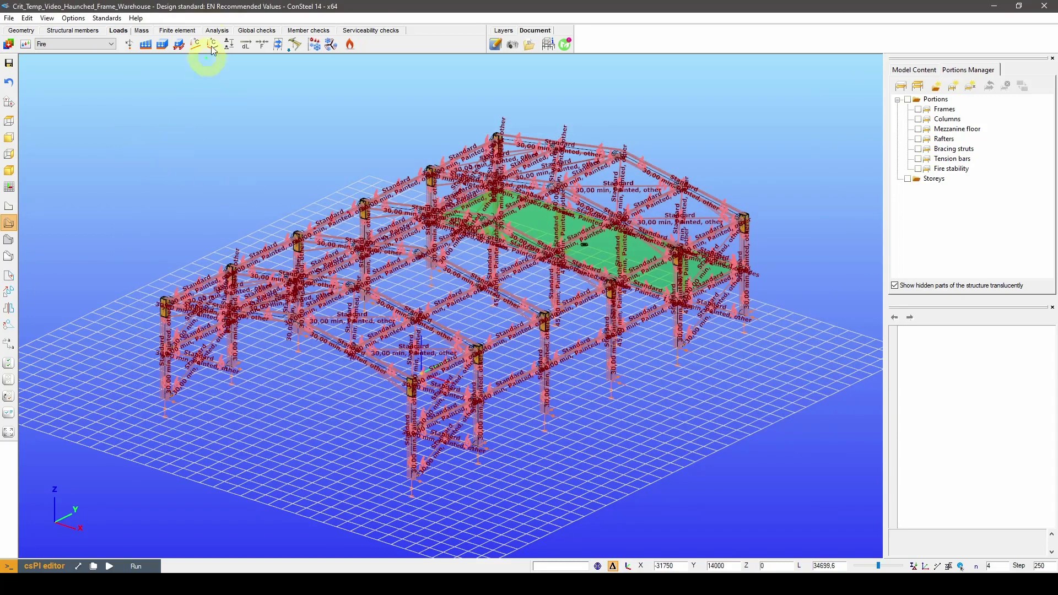
Enable second order analysis, buckling analysis and buckling sensitivity for the ultimate limit state combinations and run the calculation
click(216, 30)
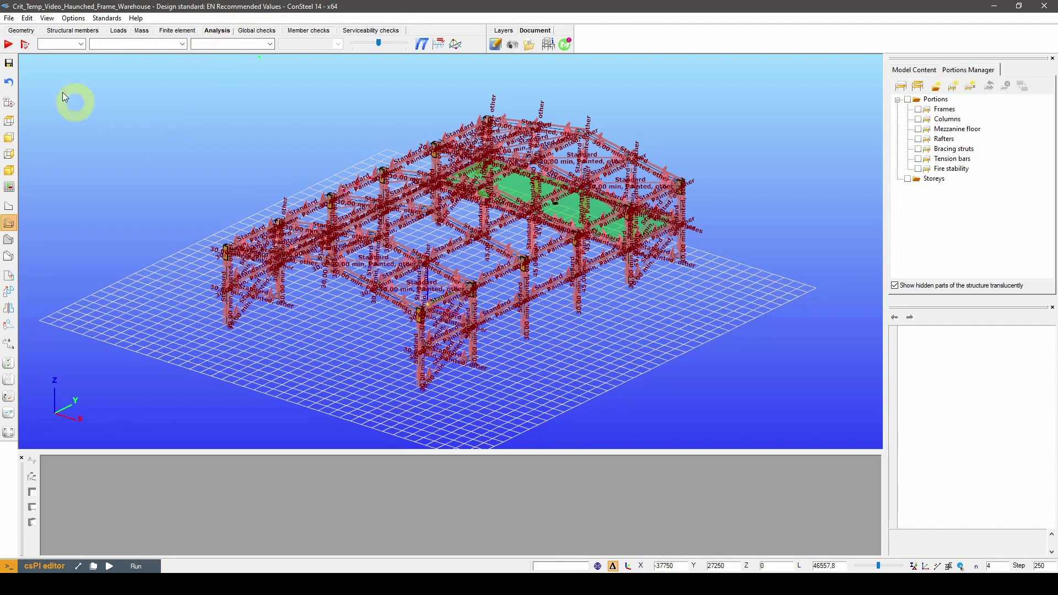
click(24, 46)
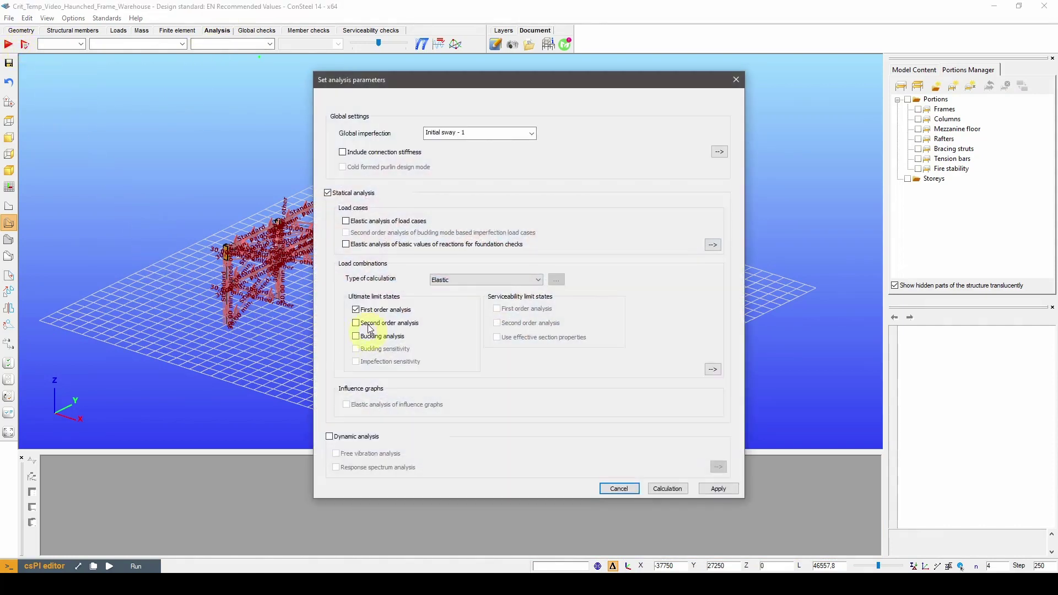
click(356, 325)
click(357, 338)
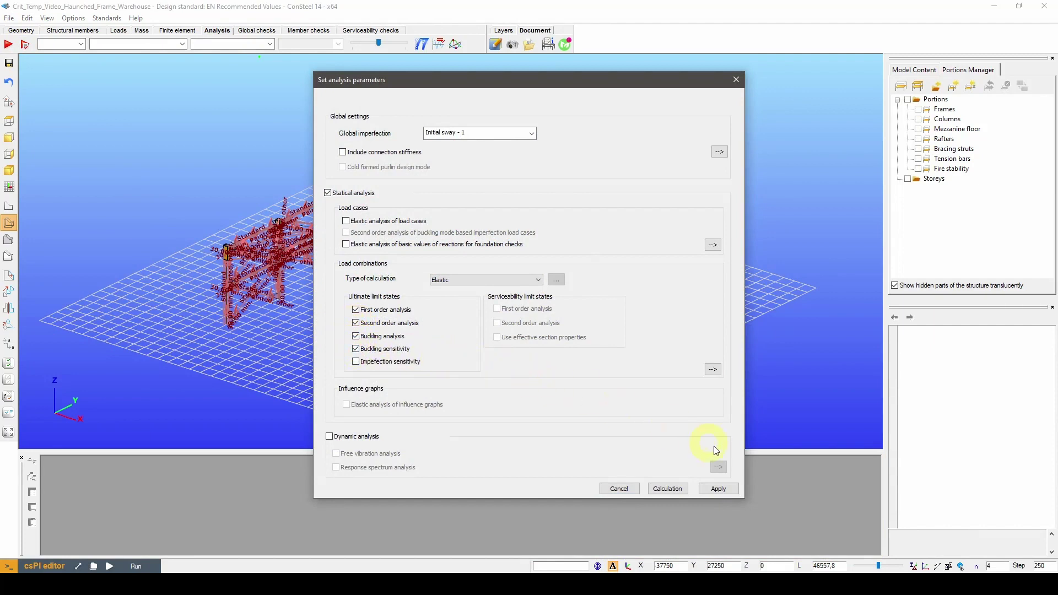
click(668, 489)
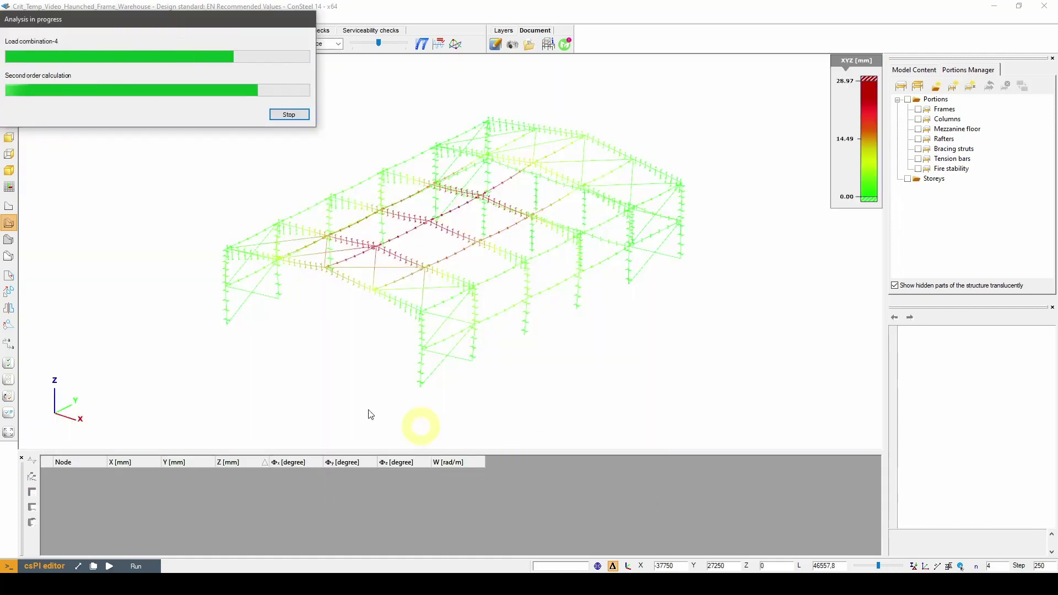
Examine the first order deformations on the solid model at a larger deformation scale, going through the load combinations
click(9, 240)
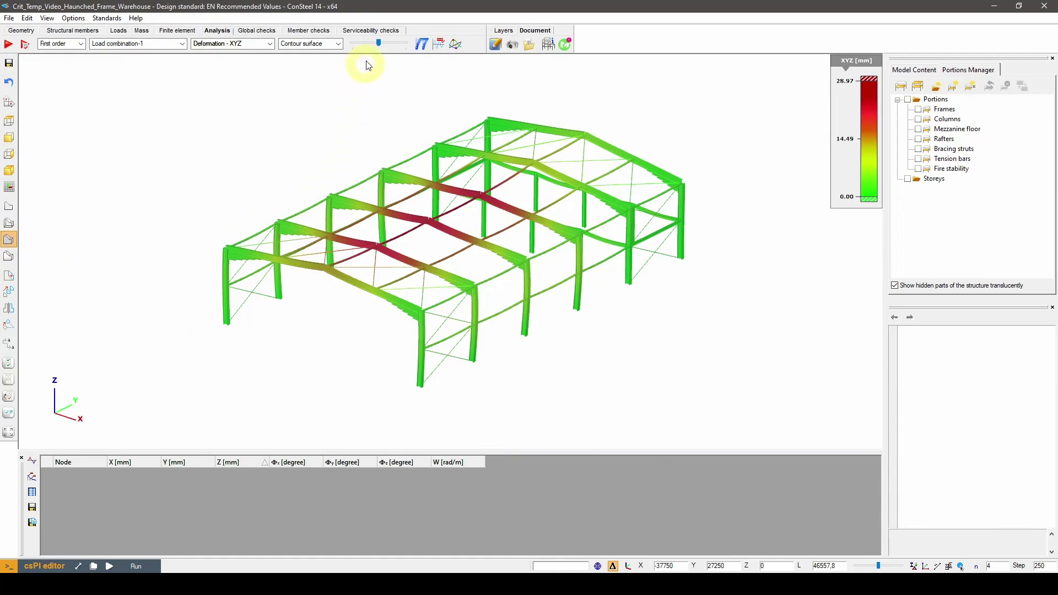
mouse_move(380, 49)
mouse_down()
mouse_move(355, 51)
mouse_move(398, 53)
mouse_move(369, 51)
mouse_move(384, 52)
mouse_up()
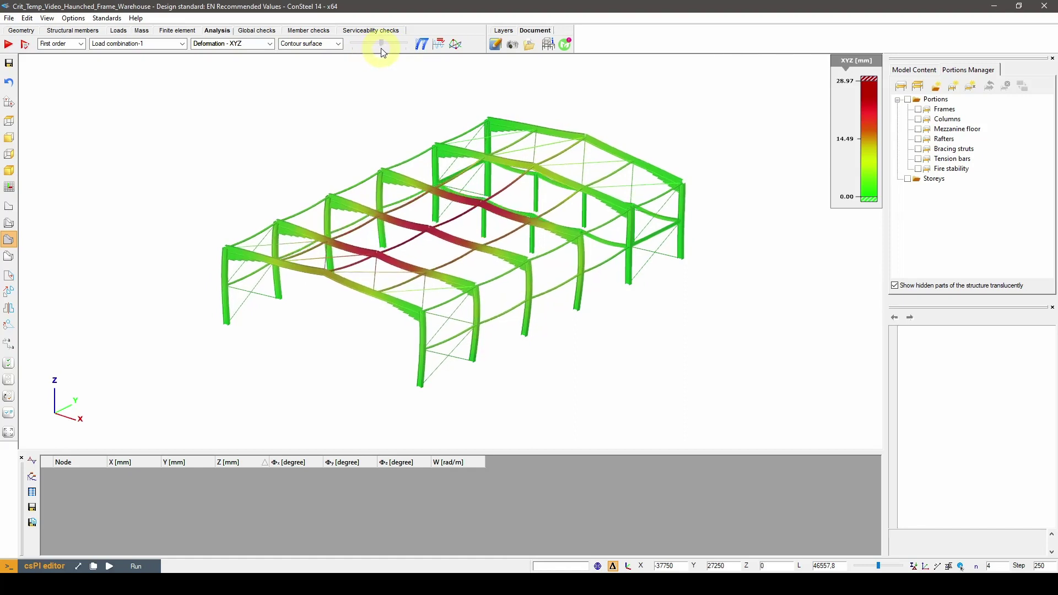
click(170, 45)
key(Down)
key(Down)
key(Down)
key(Up)
key(Up)
key(Up)
key(Up)
click(182, 46)
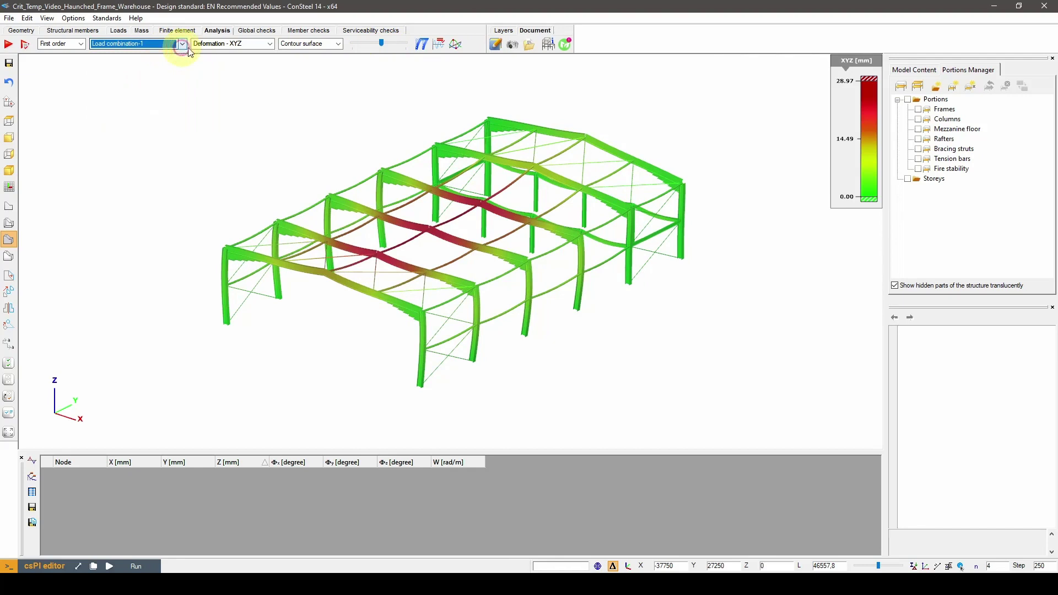
Run the global design check for all four load combinations with the critical temperature calculation enabled for the whole model
click(258, 32)
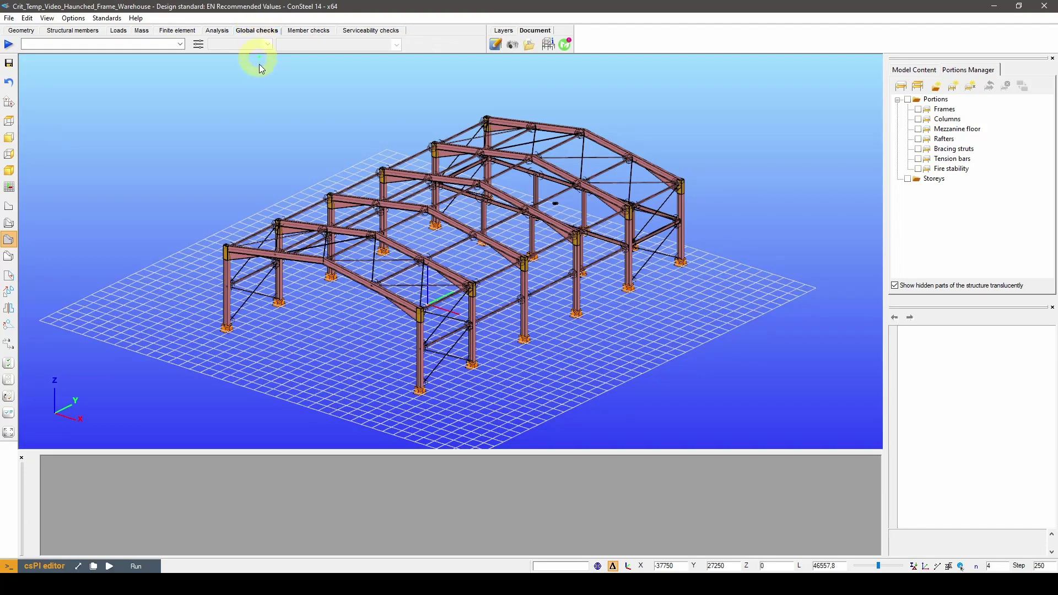
click(10, 44)
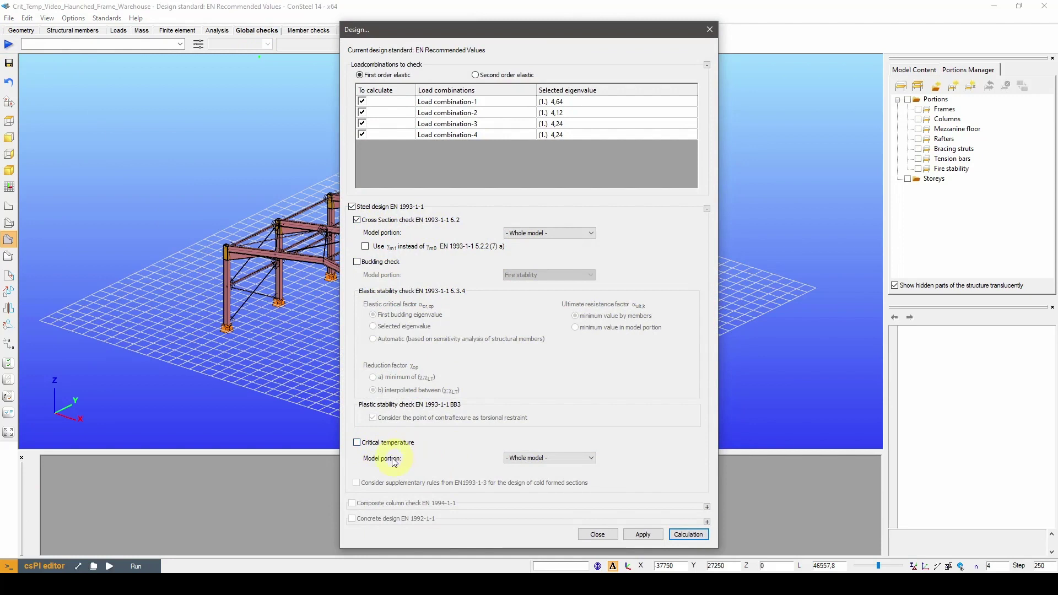
click(357, 443)
click(689, 535)
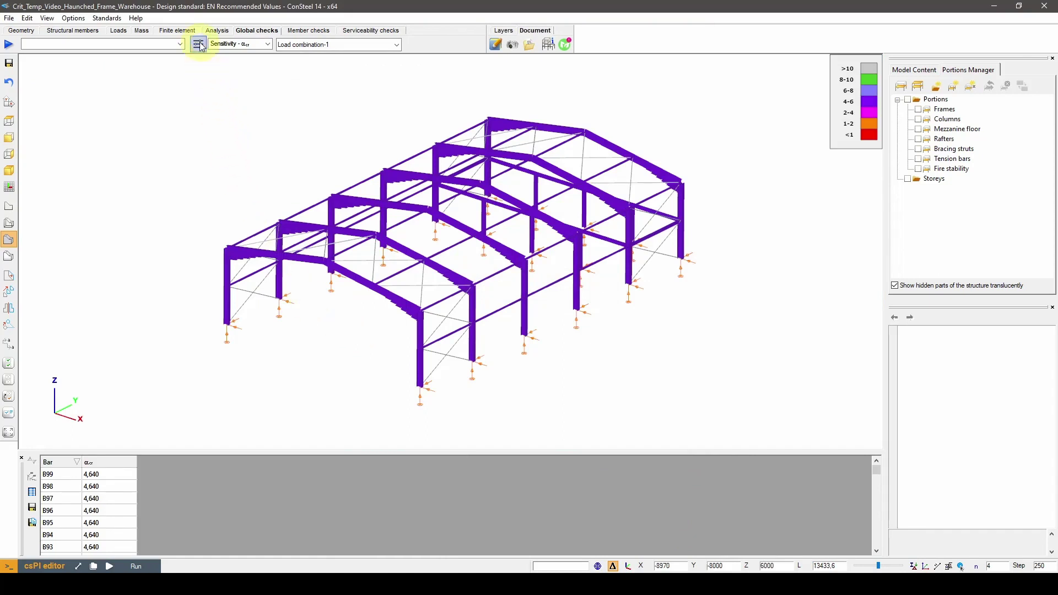
Display the fire critical temperature (θcr) results and isolate the Rafters portion
click(241, 45)
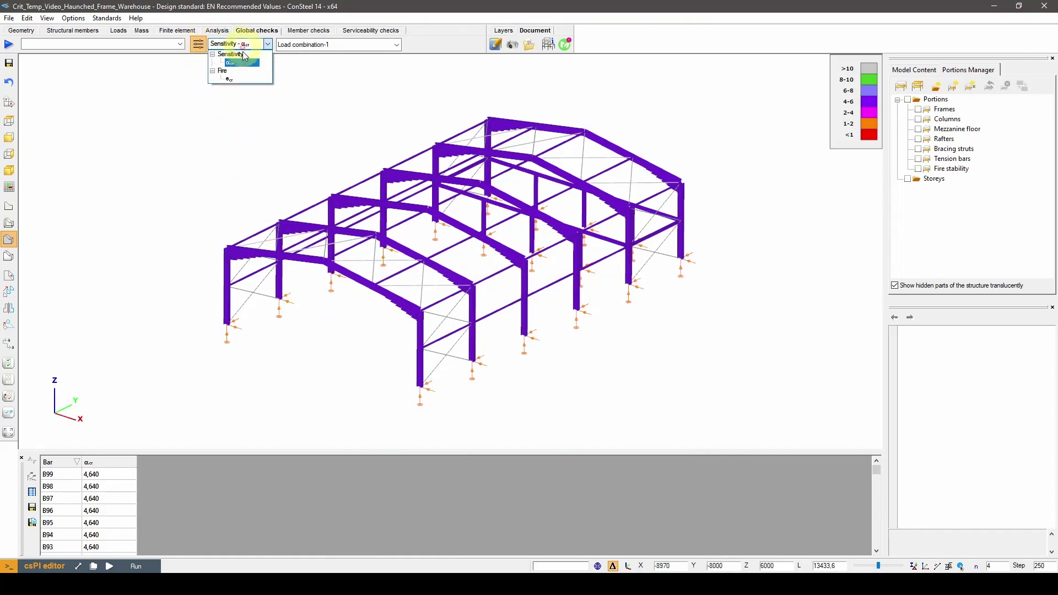
click(241, 81)
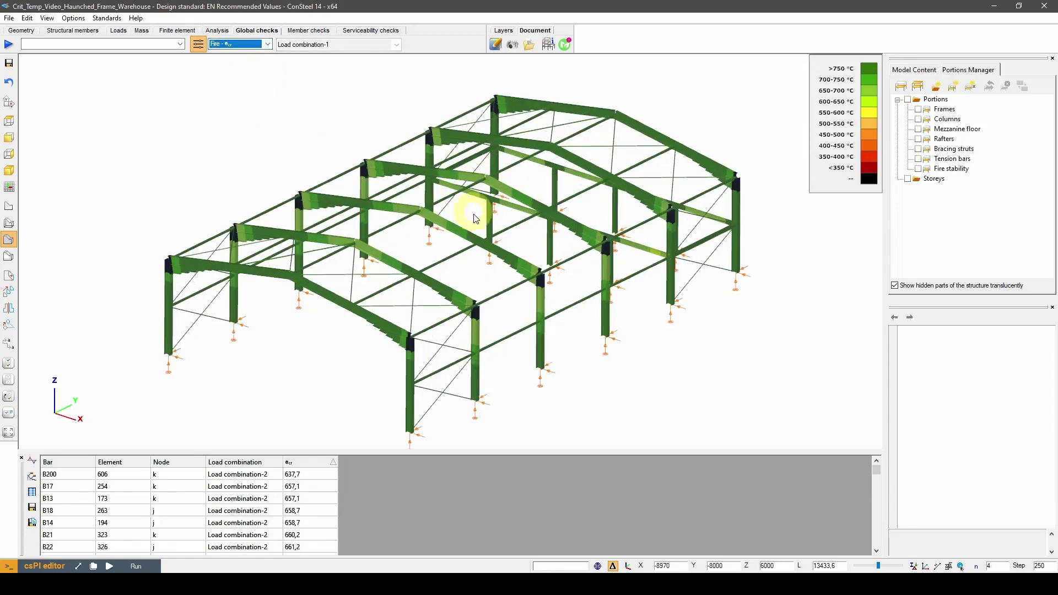
middle_drag(671, 393, 678, 386)
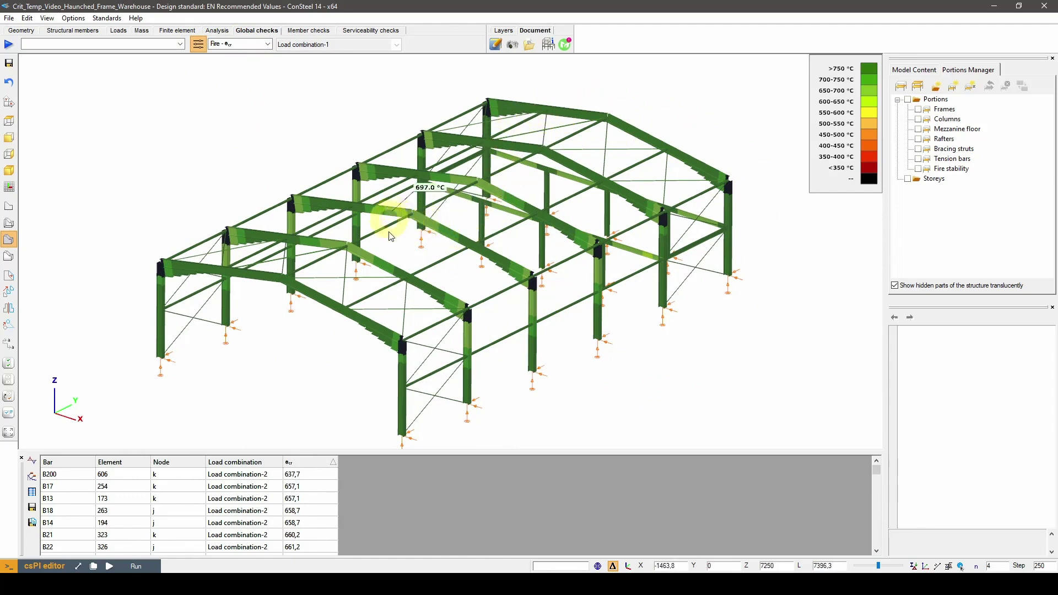
click(919, 140)
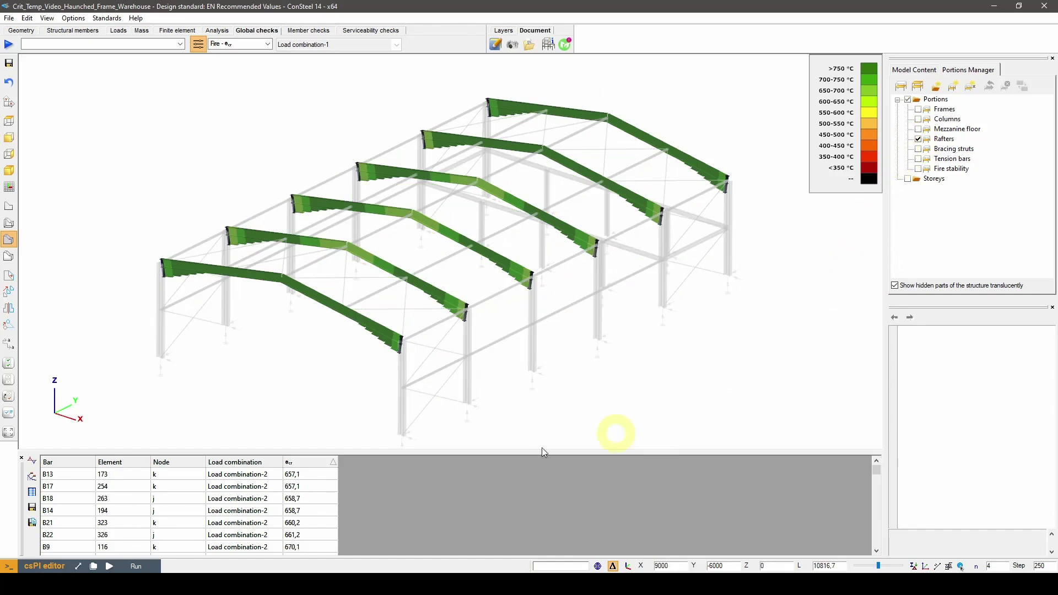
Locate the governing rafter bar B13 from the results table and place a critical temperature marker at its column end
click(308, 476)
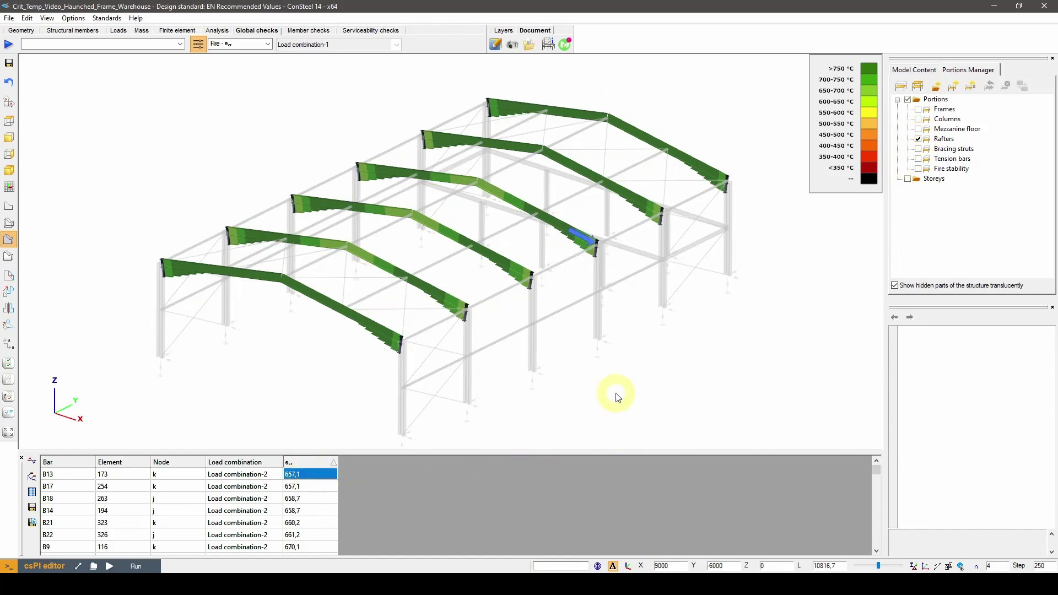
right_click(597, 250)
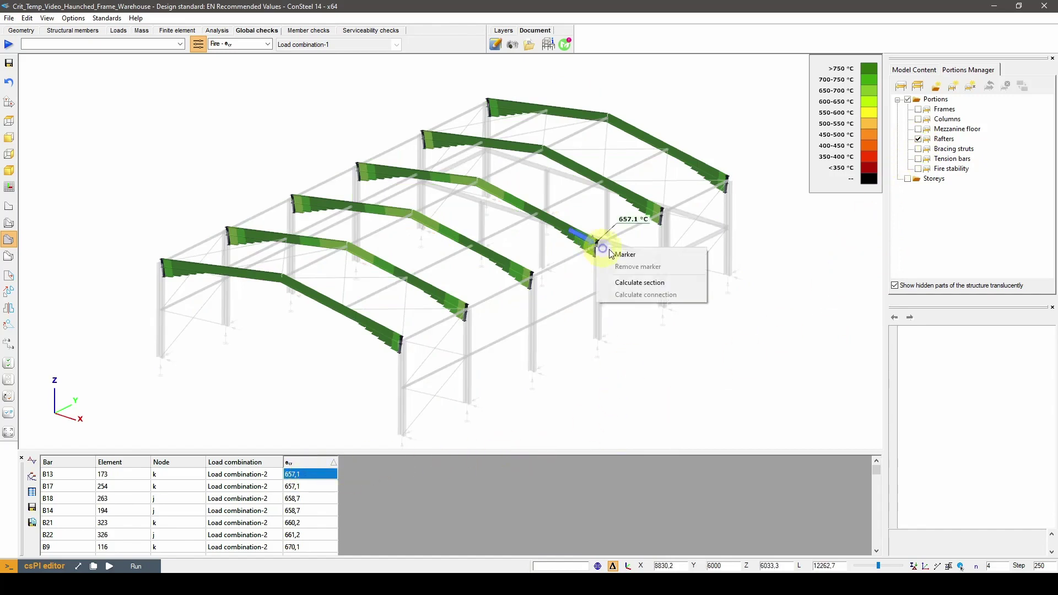
click(621, 254)
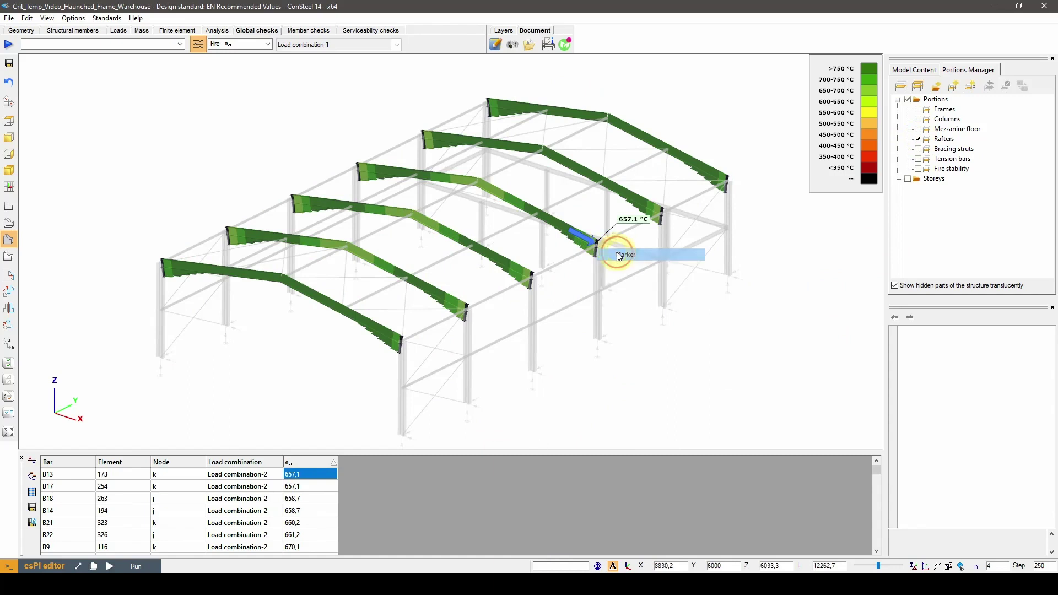
Calculate the section at the governing end of rafter bar B13 from the critical temperature results table
click(314, 475)
right_click(316, 475)
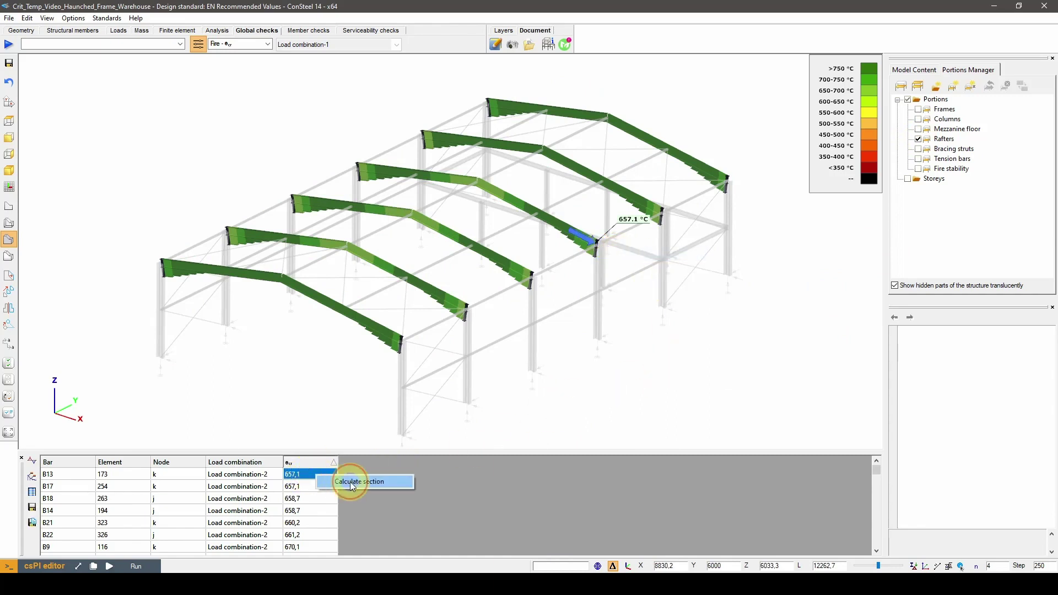
click(349, 482)
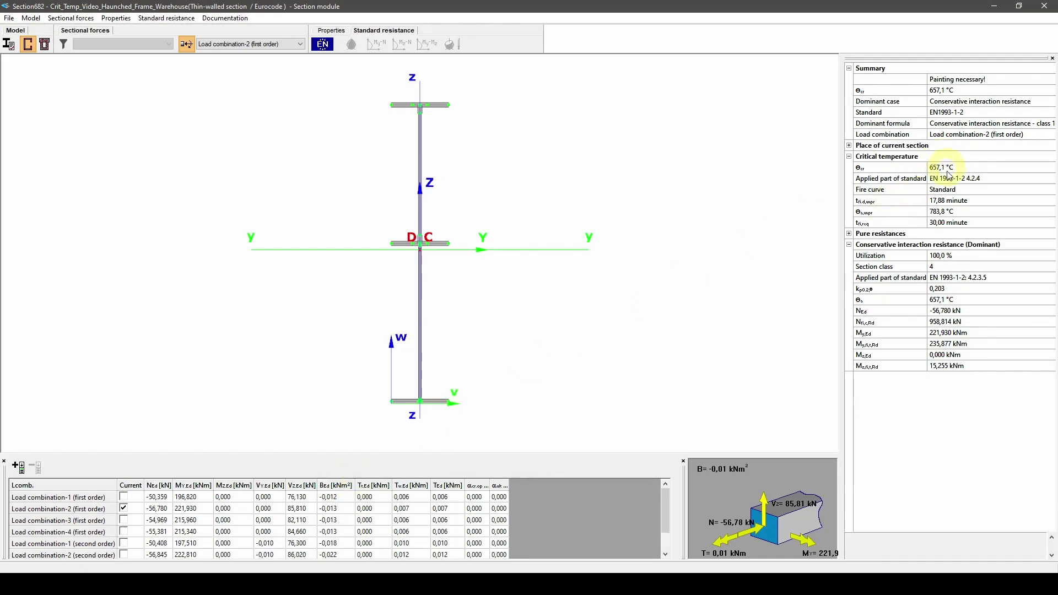
Examine the section's critical temperature, required fire resistance time, dominant case, and the utilization, steel temperature and section class of the conservative interaction resistance
click(975, 168)
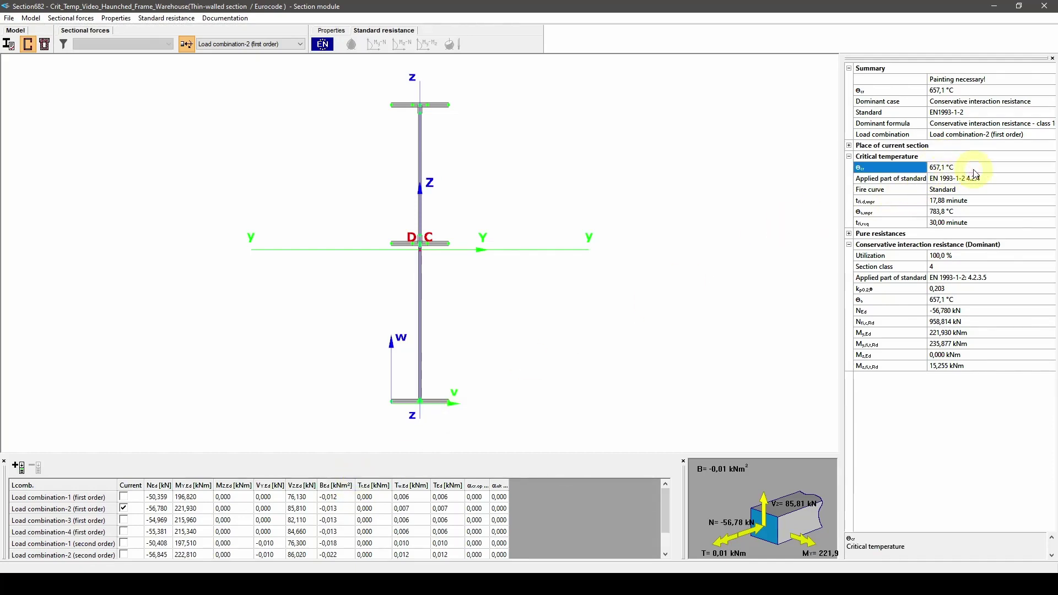
click(1000, 226)
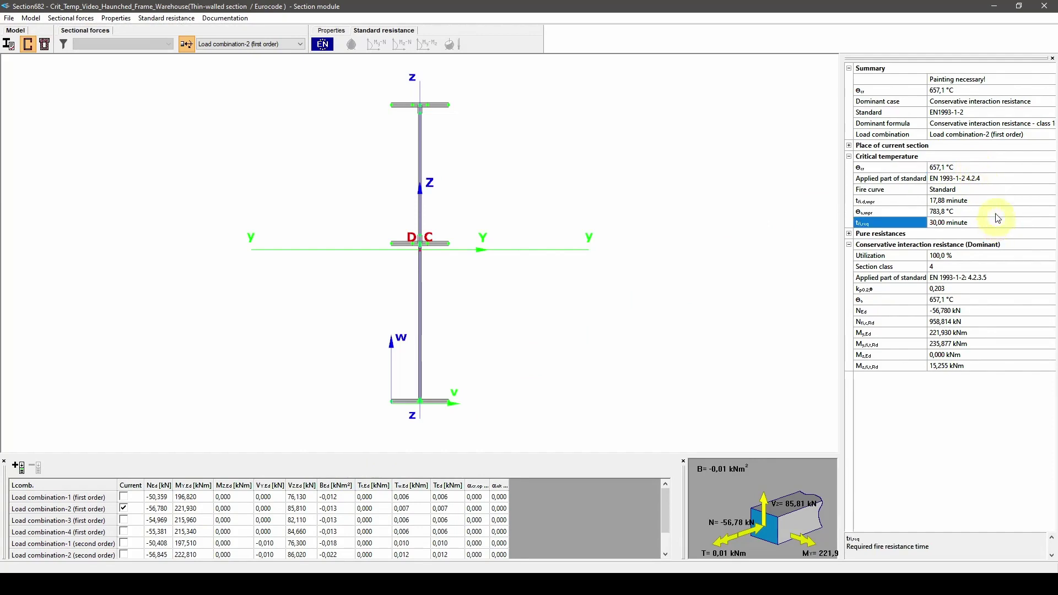
click(942, 103)
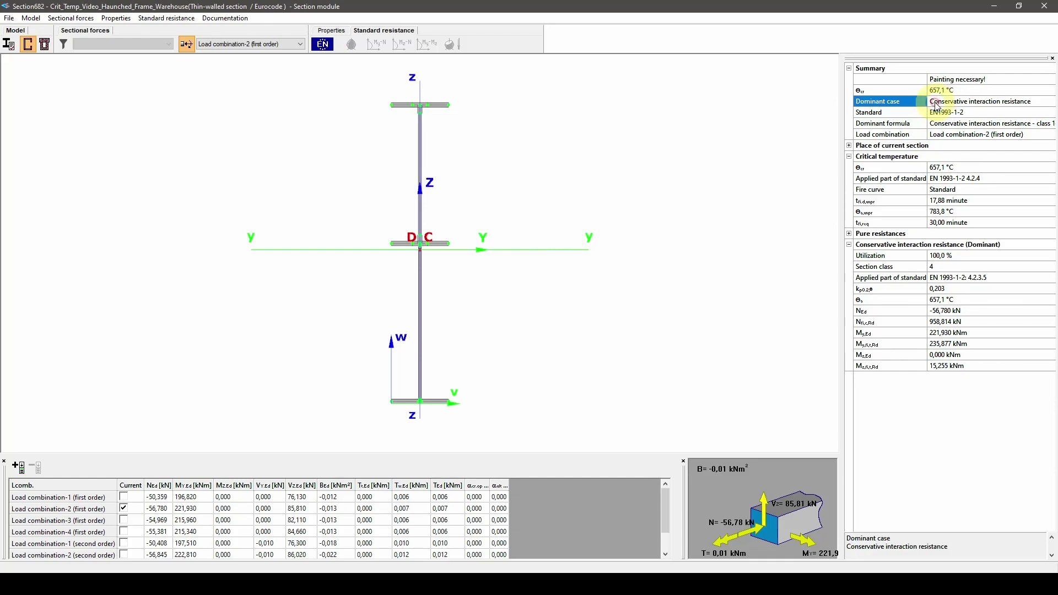
click(996, 244)
click(980, 260)
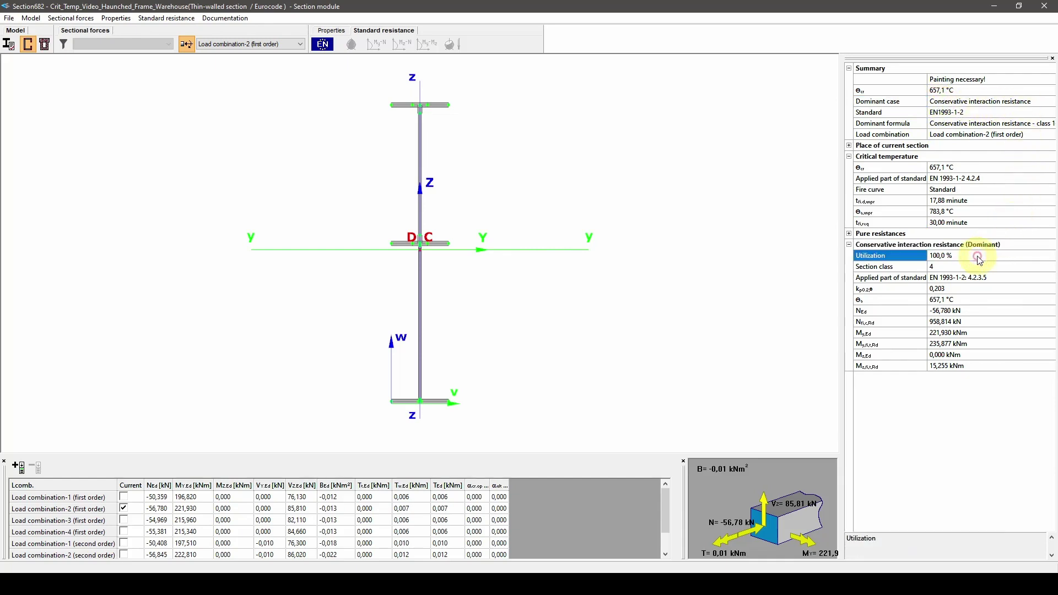
click(952, 169)
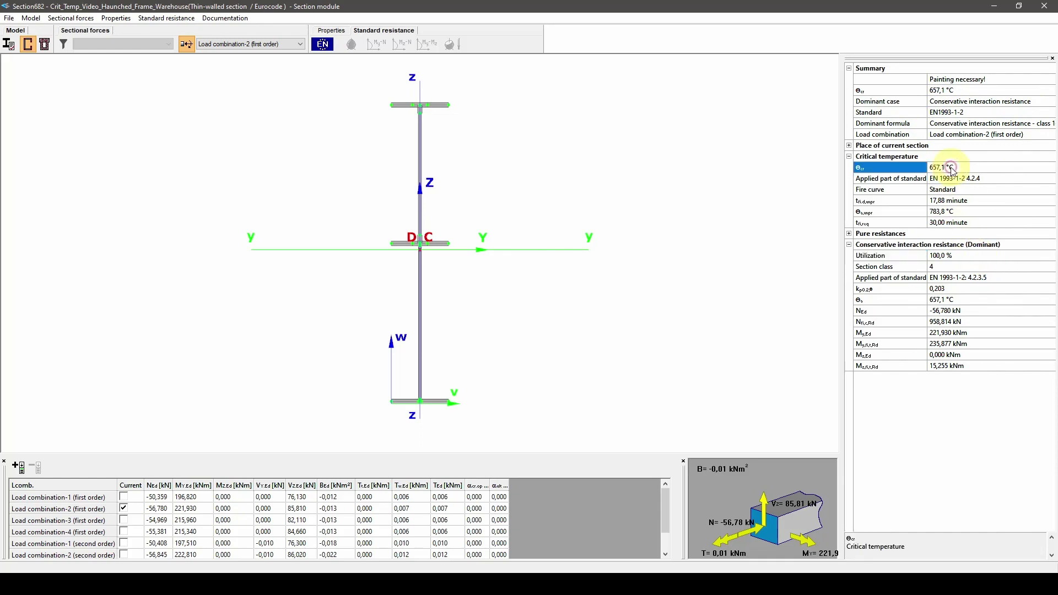
click(955, 303)
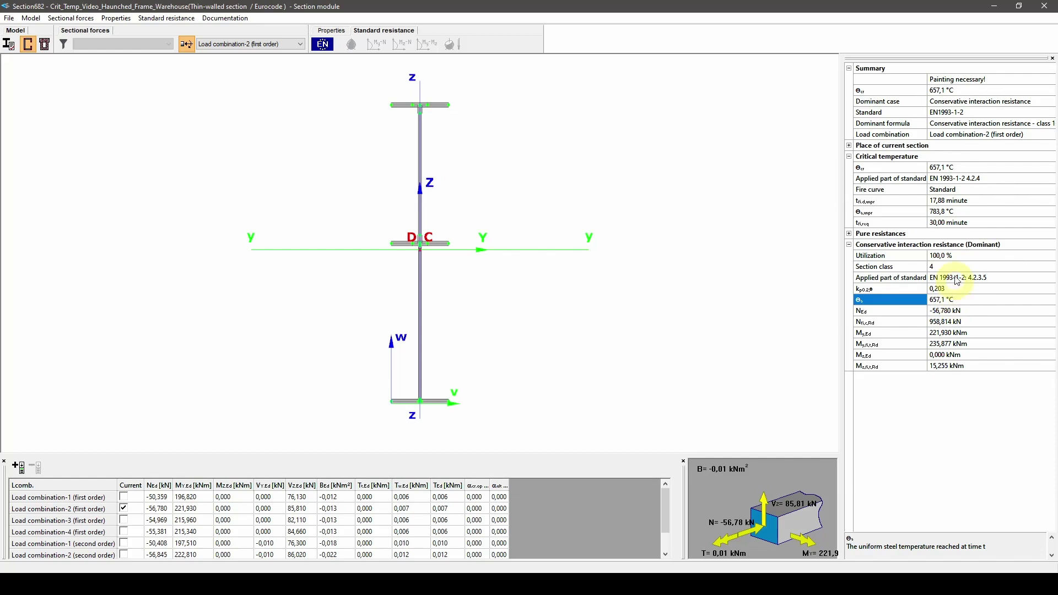
click(958, 268)
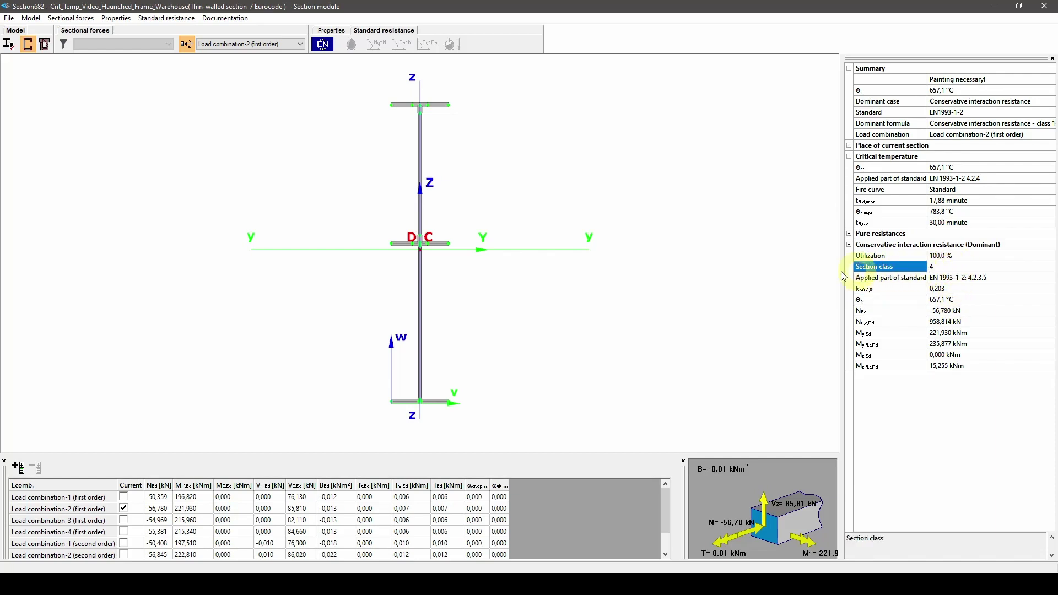
Show the section's plate classes, inspect the section class of plate element 6, and return from the section module to the model
click(331, 30)
click(318, 44)
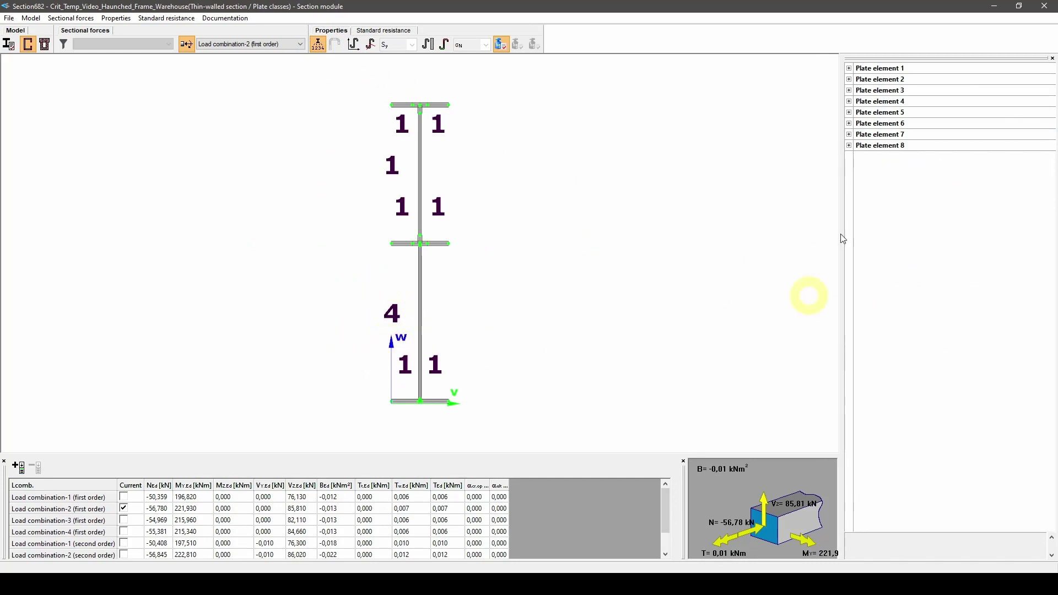
click(850, 124)
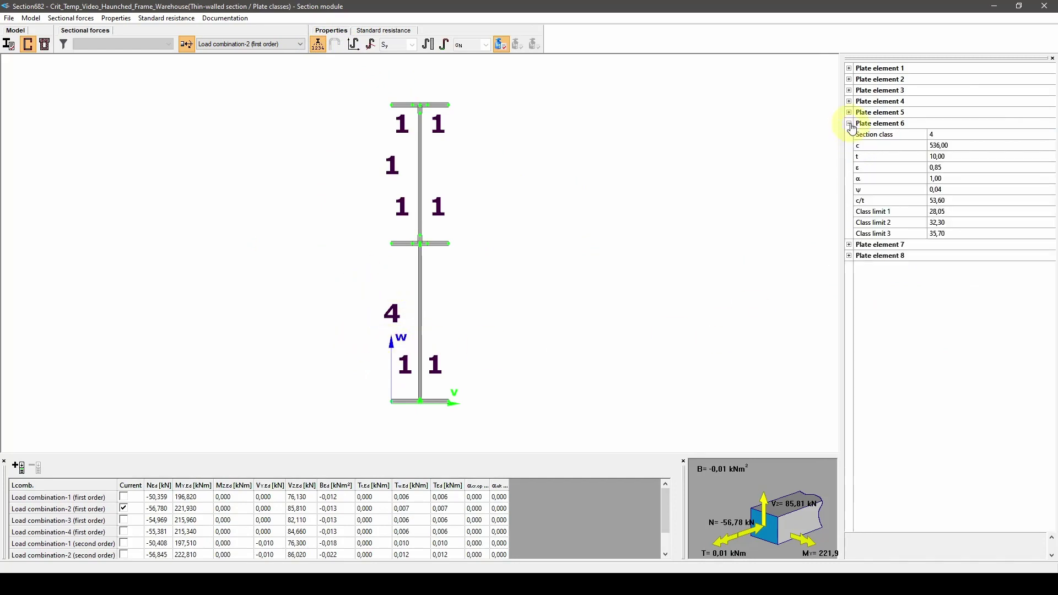
click(957, 137)
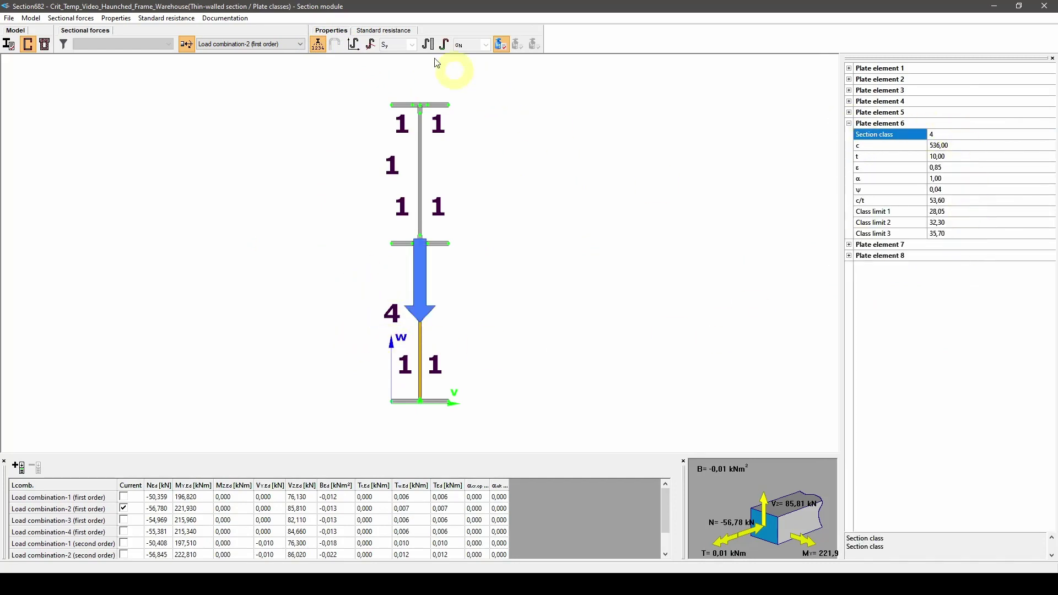
click(383, 30)
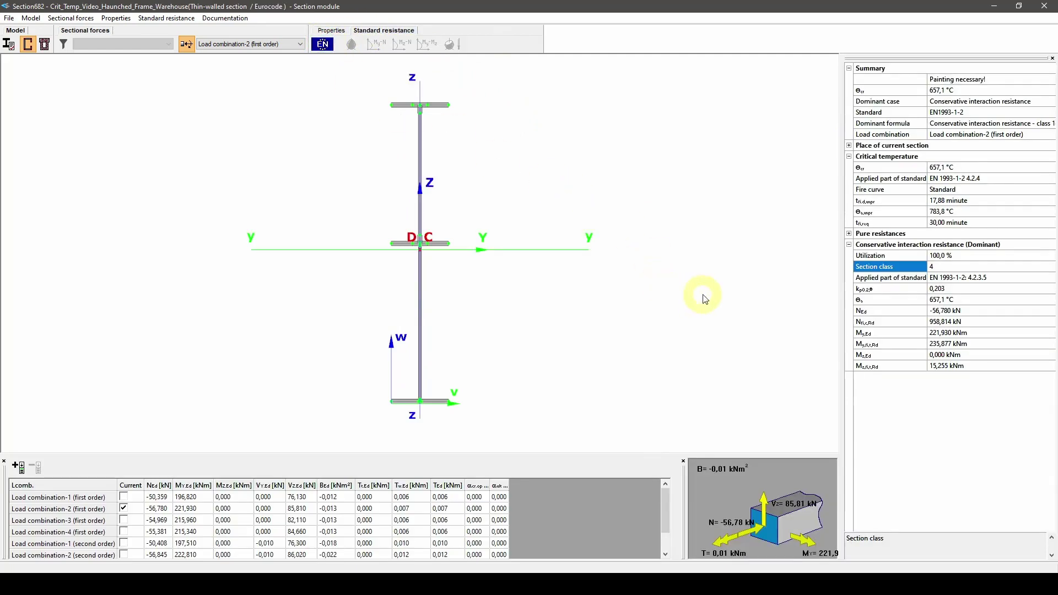
click(1045, 6)
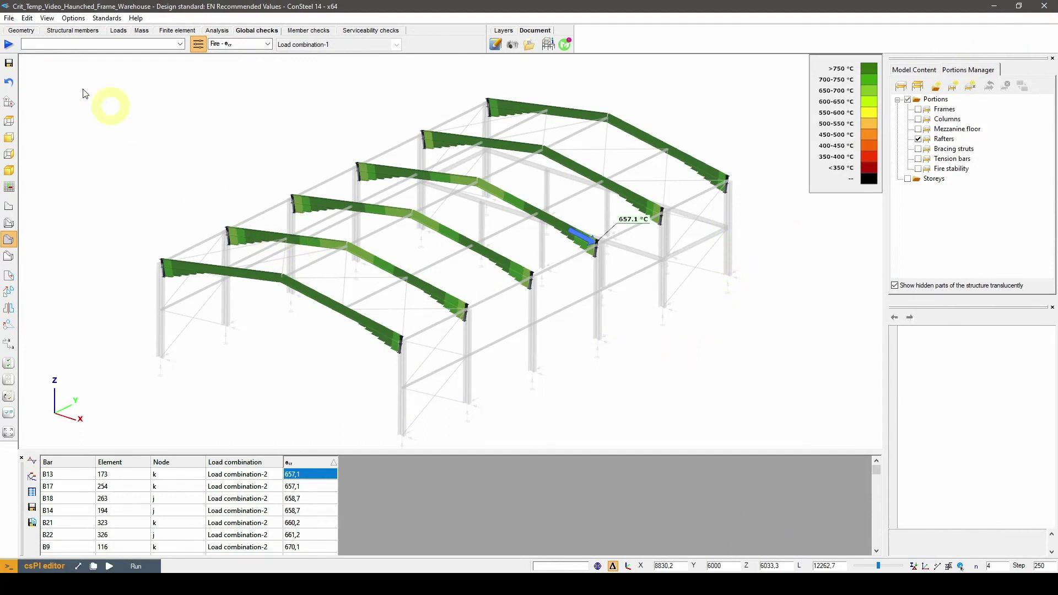
Rerun the global design check with the buckling check enabled for the Fire stability portion, using the automatic elastic critical factor based on sensitivity analysis
click(7, 44)
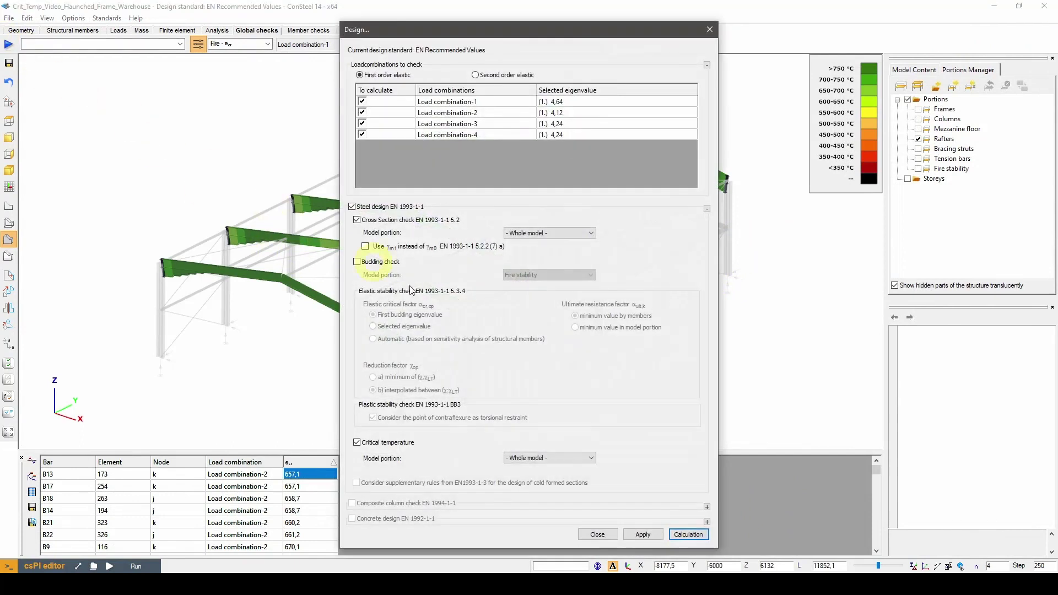
click(384, 265)
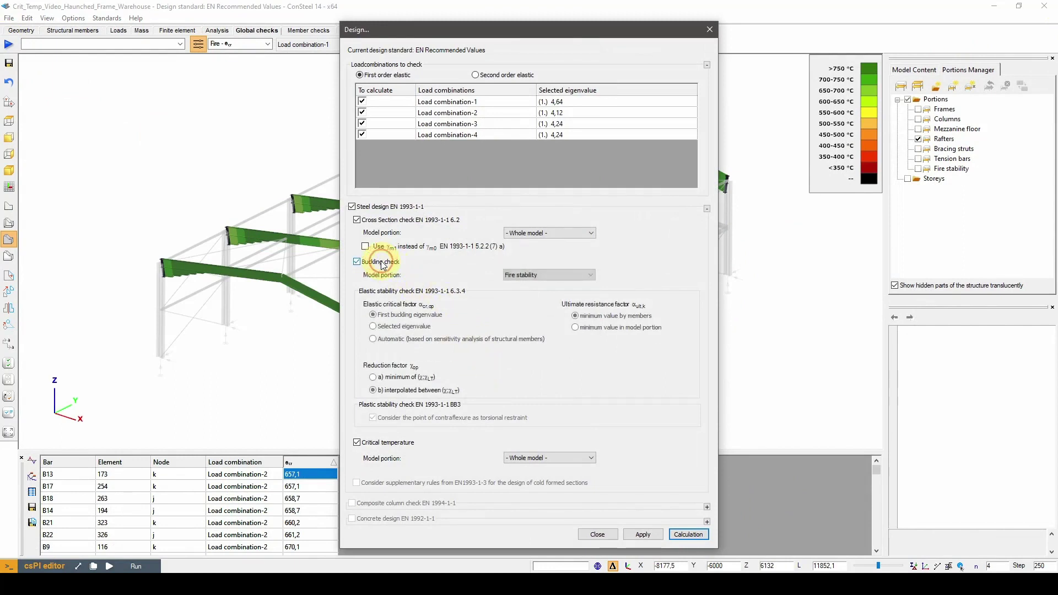
click(374, 340)
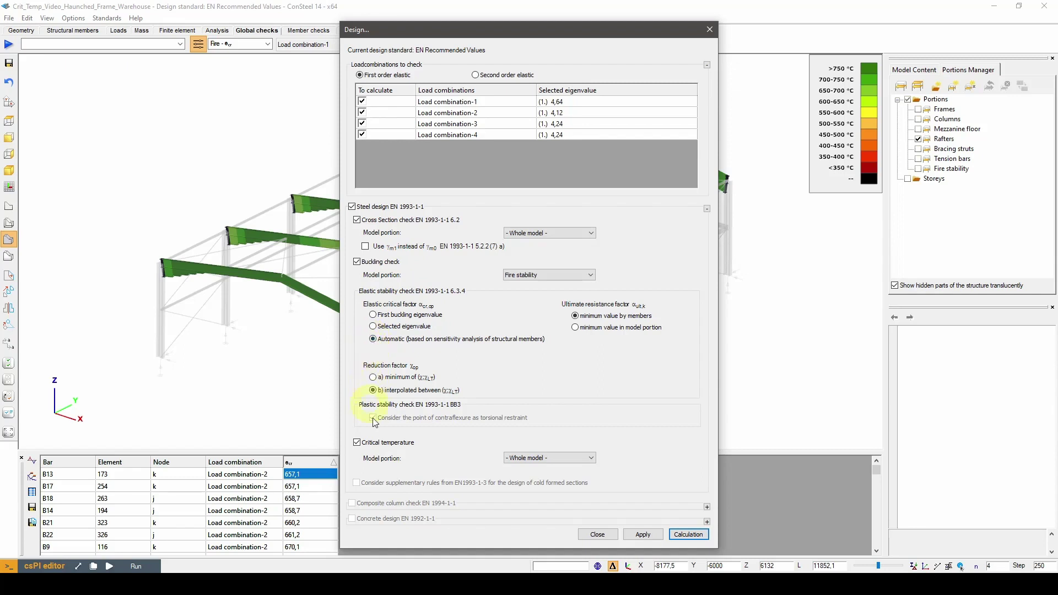
click(689, 534)
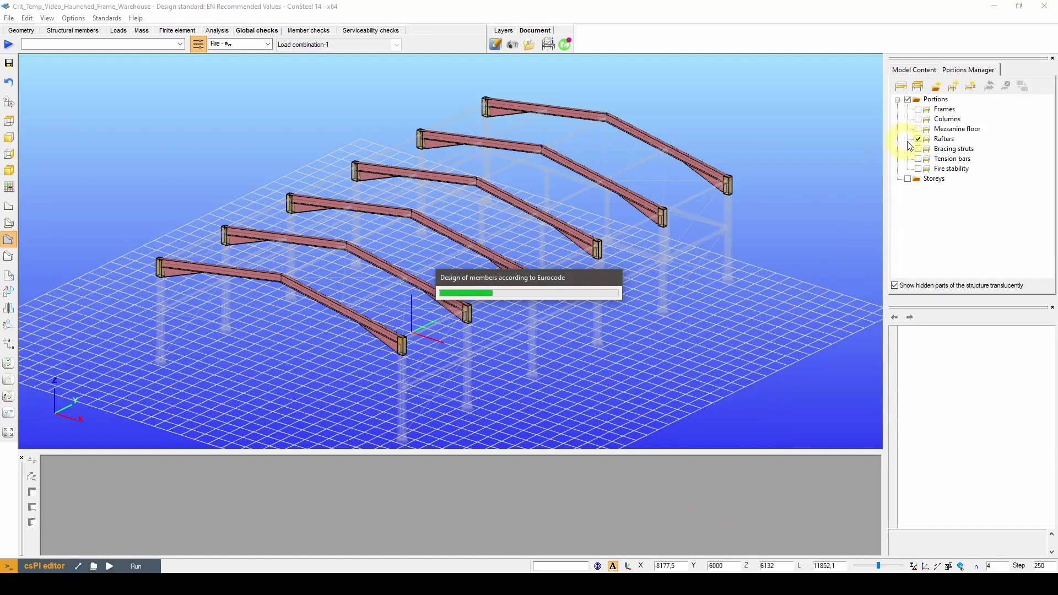
Display the recalculated fire critical temperature (θcr) results on the whole model, and isolate the Rafters portion again
click(919, 139)
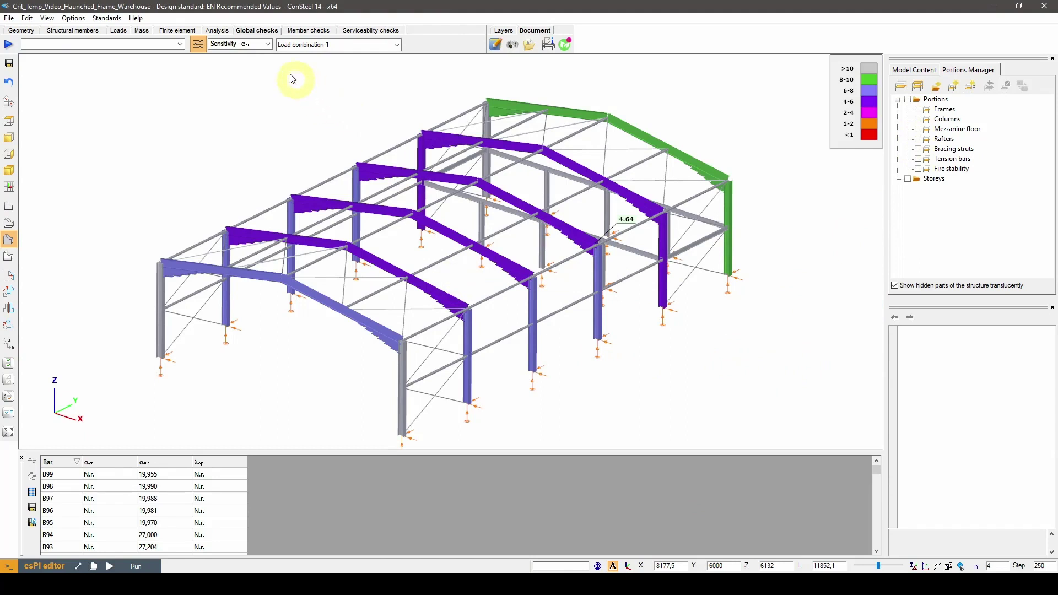
click(268, 44)
click(230, 96)
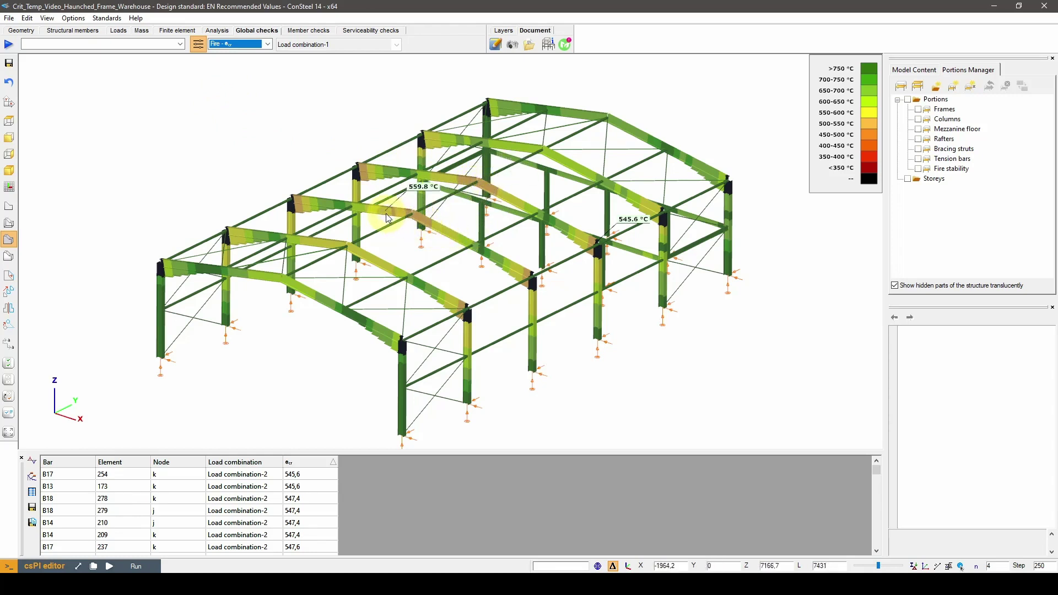
click(919, 141)
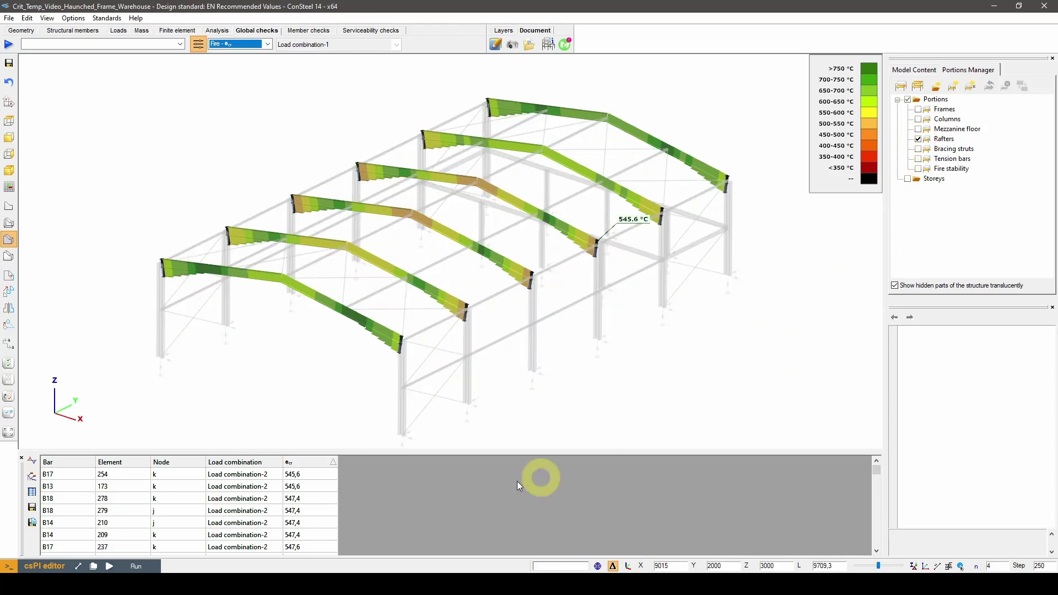
Locate the governing rafter bar B17 from the results table and place a critical temperature marker at its column end
click(315, 476)
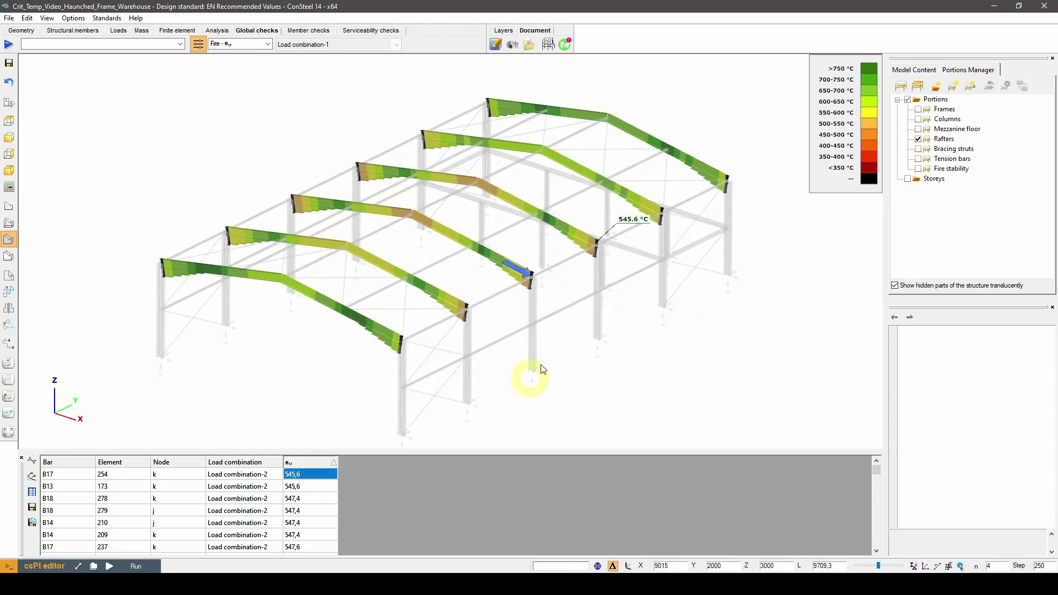
click(529, 276)
right_click(529, 276)
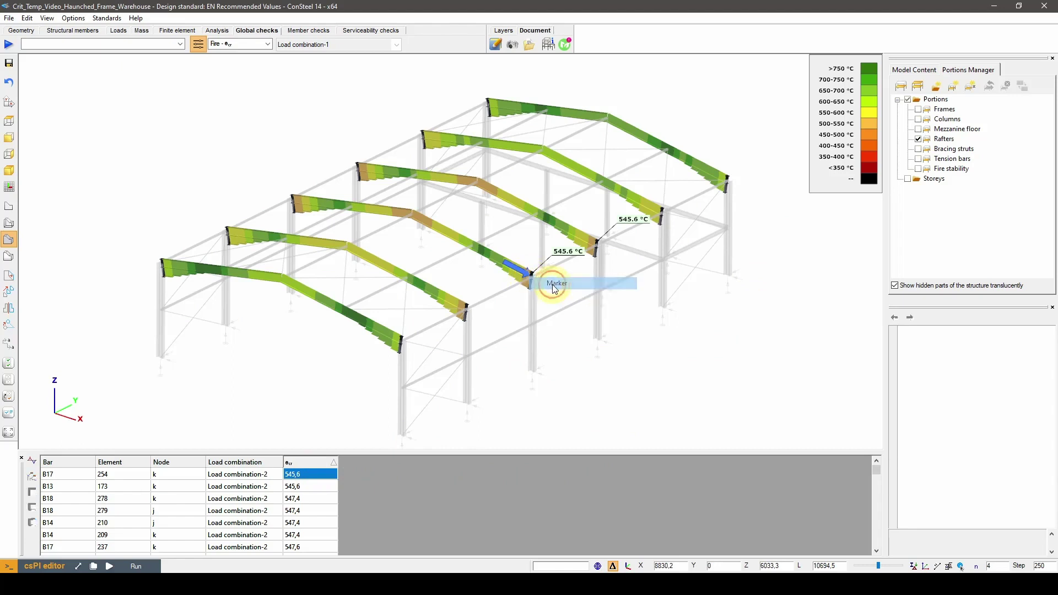
click(551, 280)
Calculate the section at the governing end of bar B17 and examine its critical temperature, dominant case and global stability resistance results
click(298, 475)
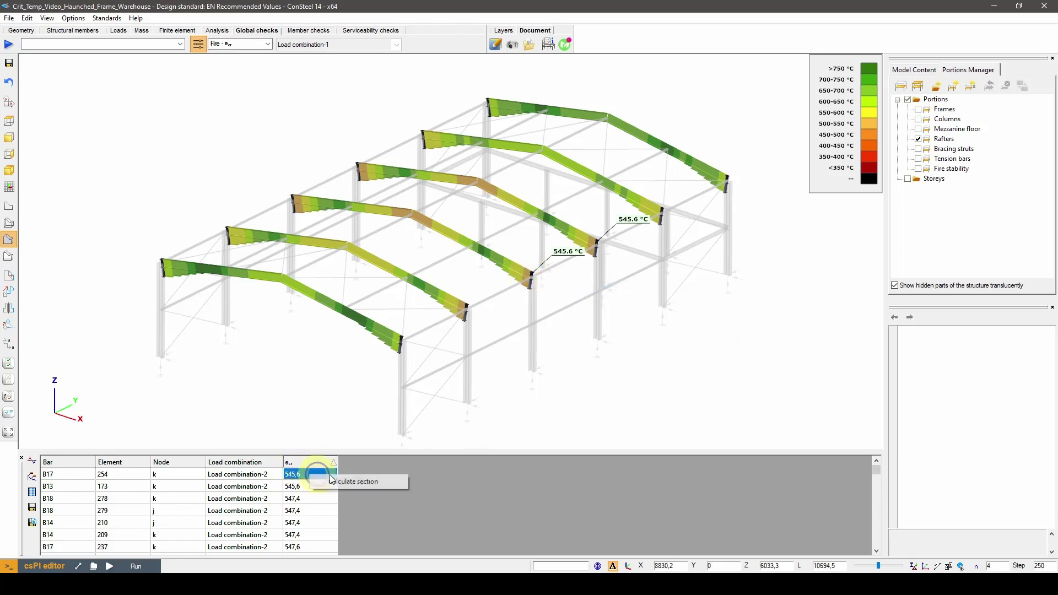
click(493, 504)
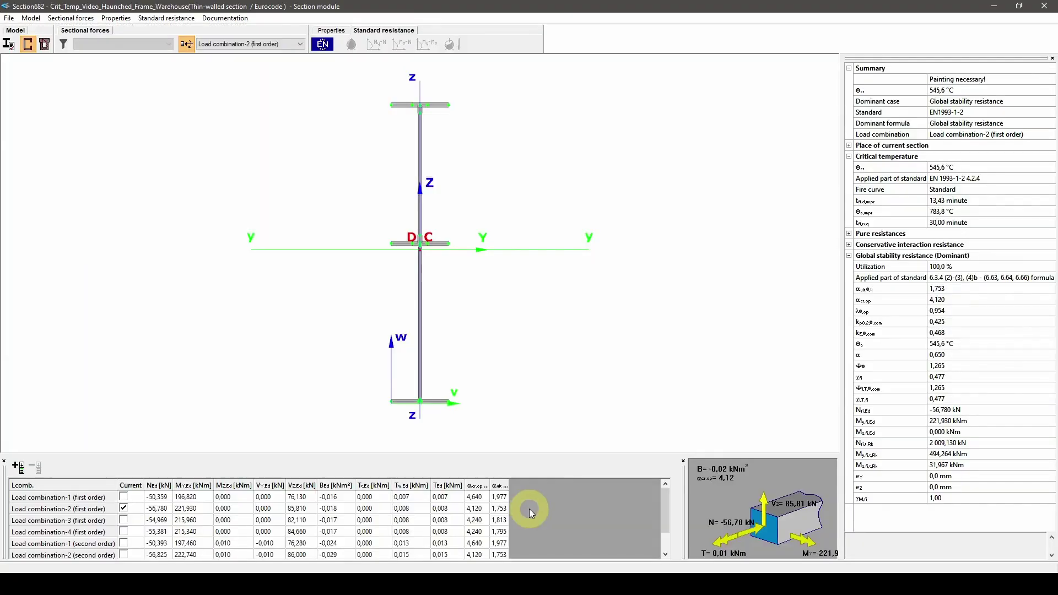
click(999, 172)
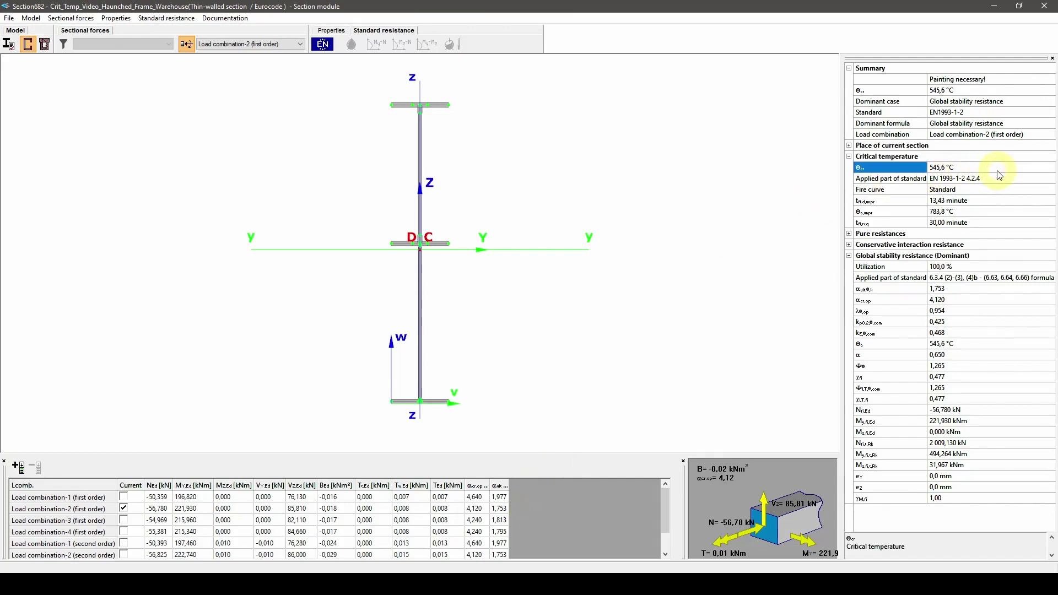
click(909, 103)
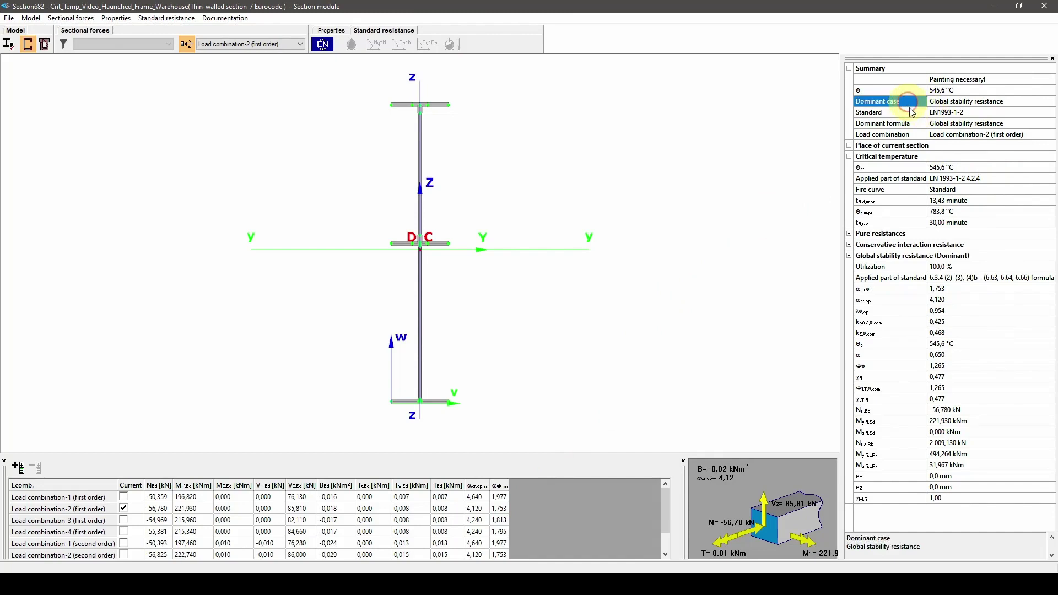
click(893, 257)
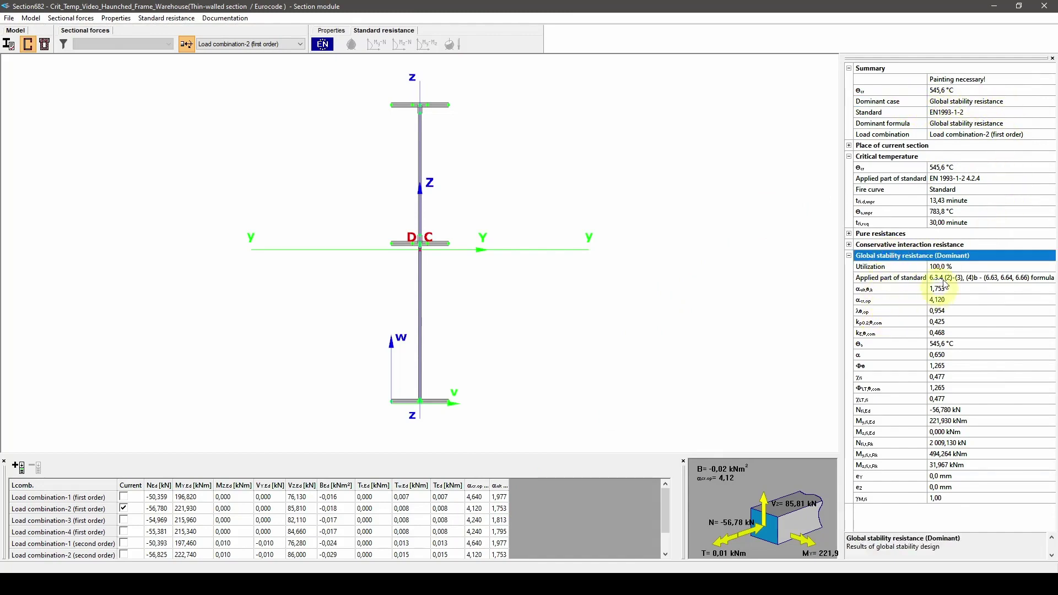
click(959, 267)
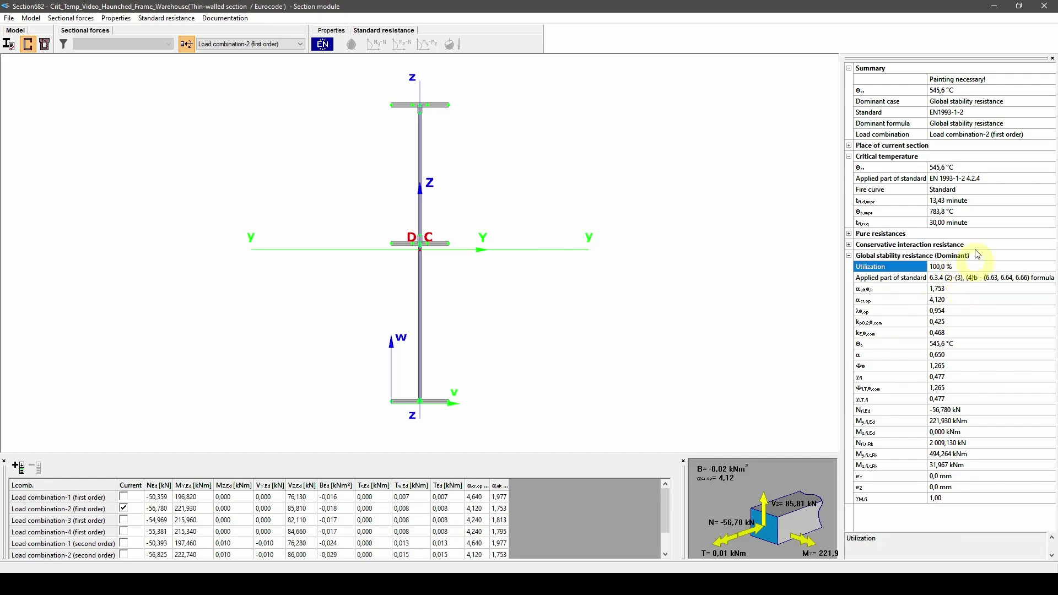
click(979, 167)
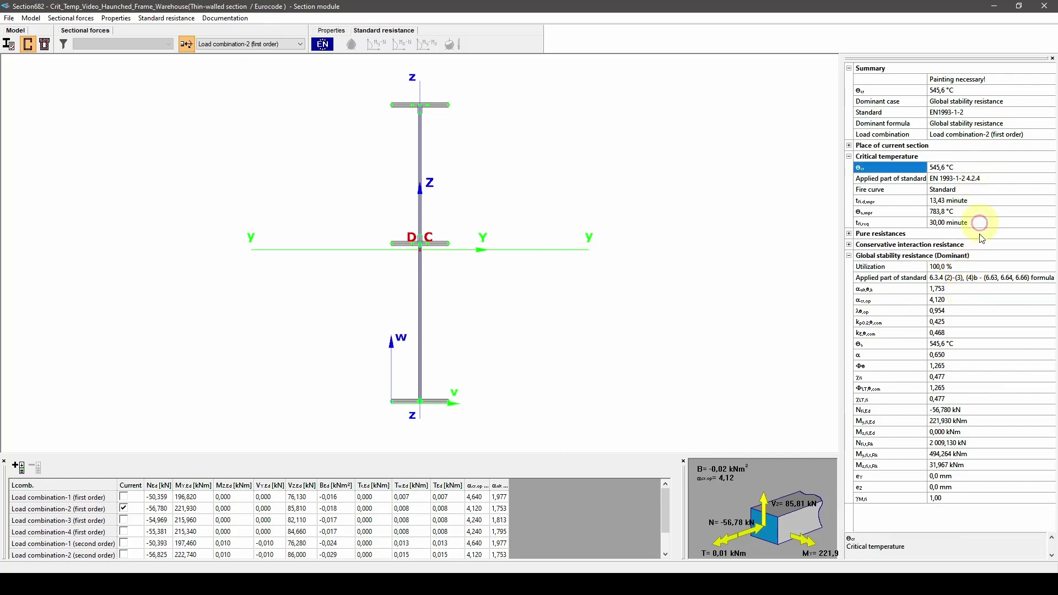
click(968, 347)
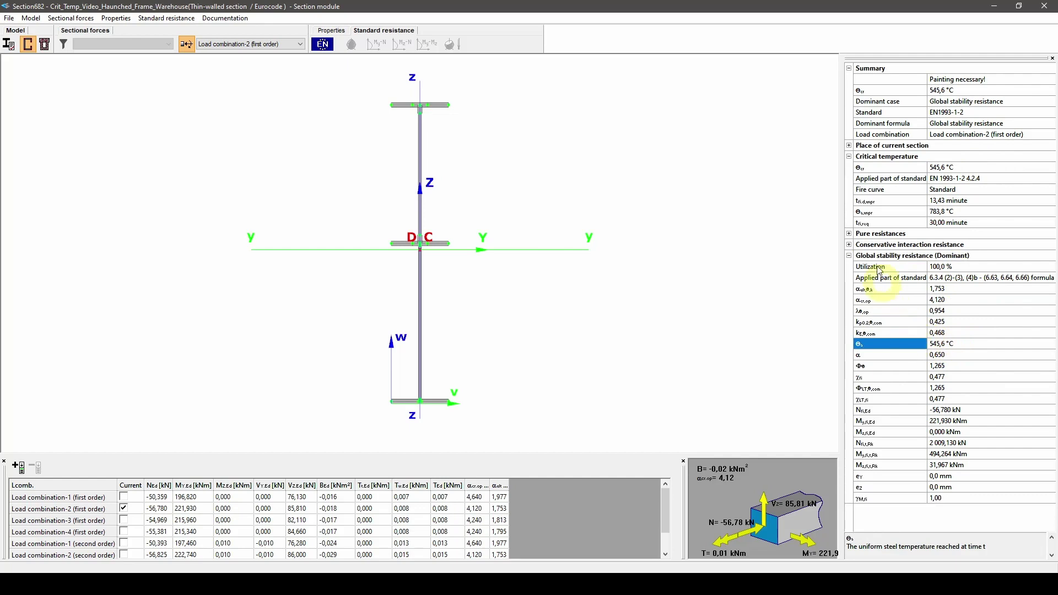
Expand the conservative interaction resistance and the pure resistance for bending about the major axis to examine their utilizations
click(849, 244)
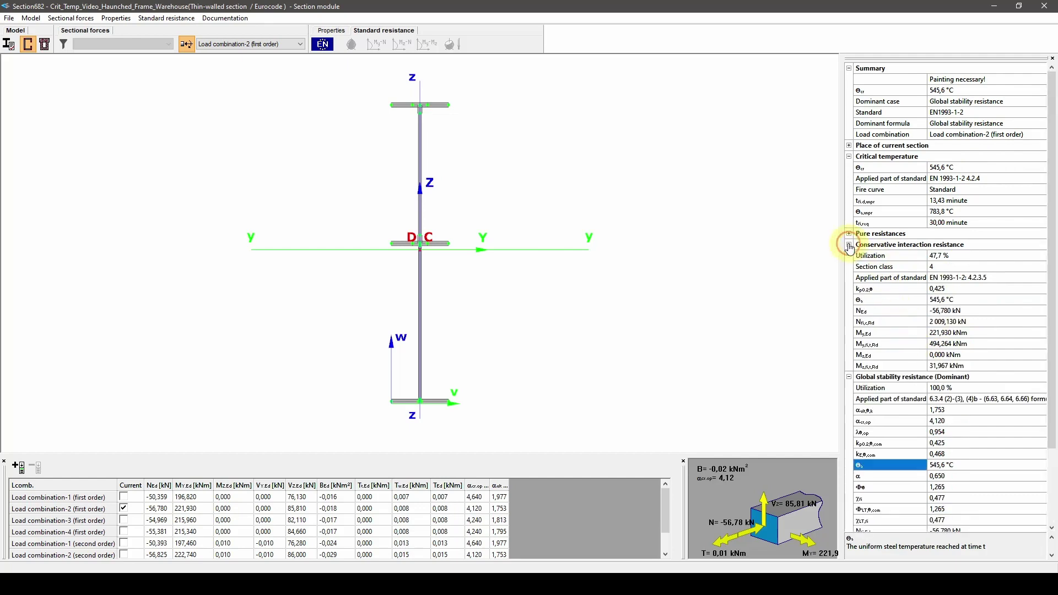
click(963, 261)
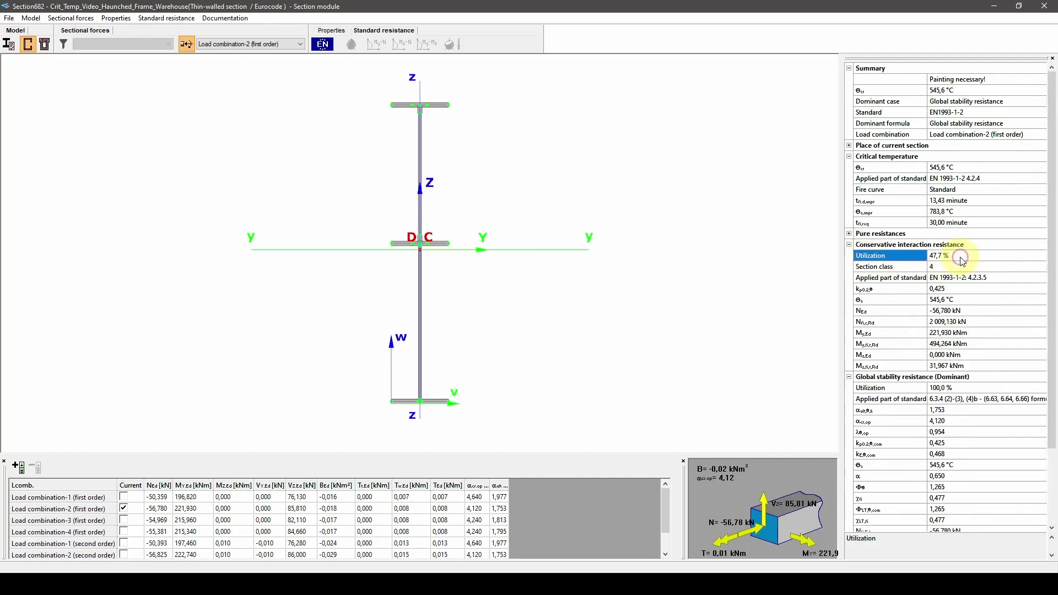
click(849, 234)
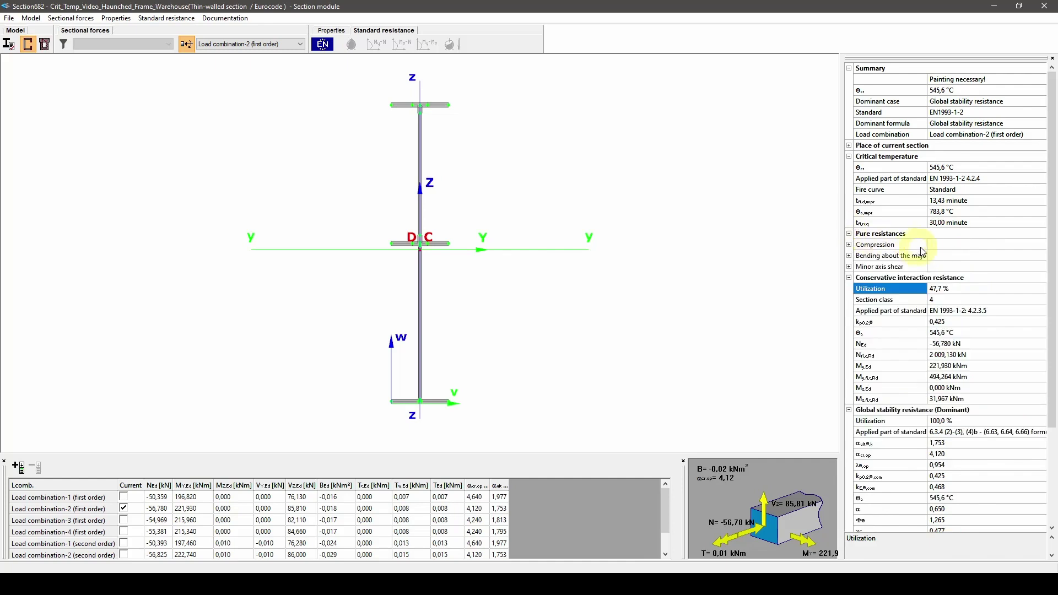
drag(926, 247, 948, 247)
click(849, 256)
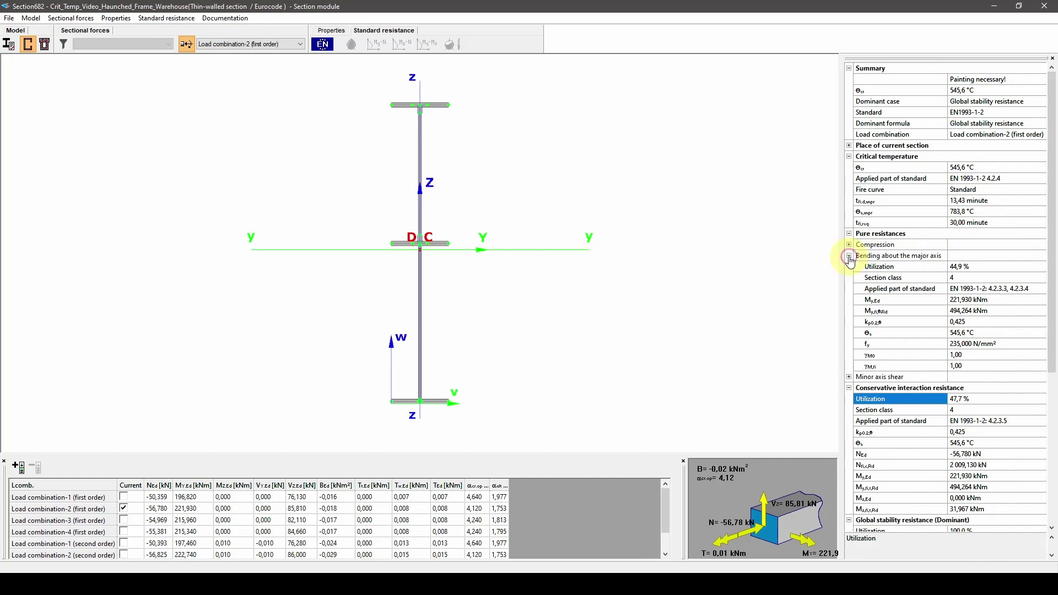
Examine the pure major-axis bending and compression utilizations of the rafter section, collapse the resistance groups and close the section calculation
click(963, 266)
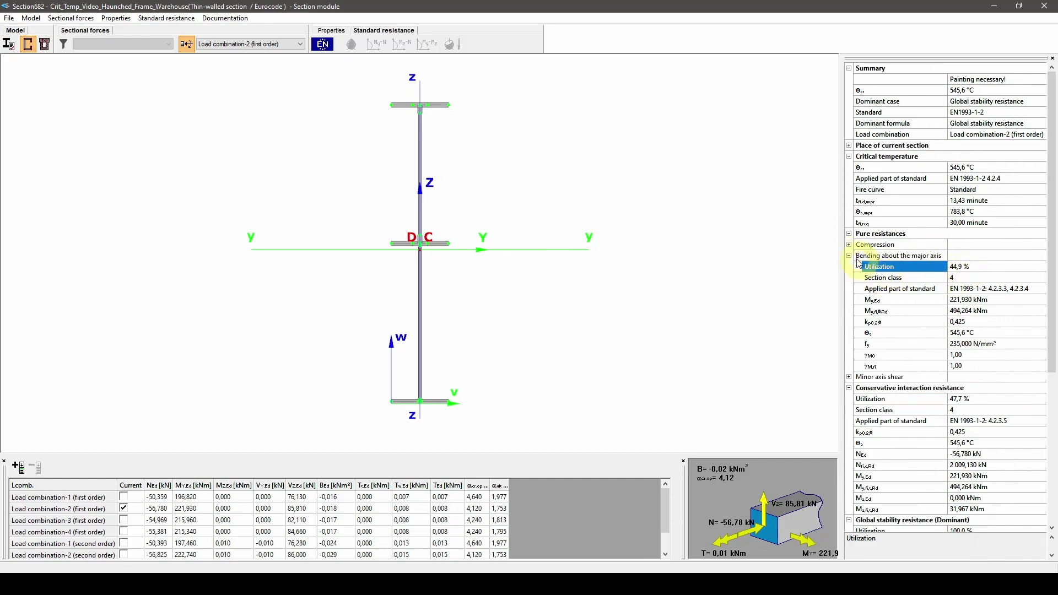
click(849, 245)
click(971, 257)
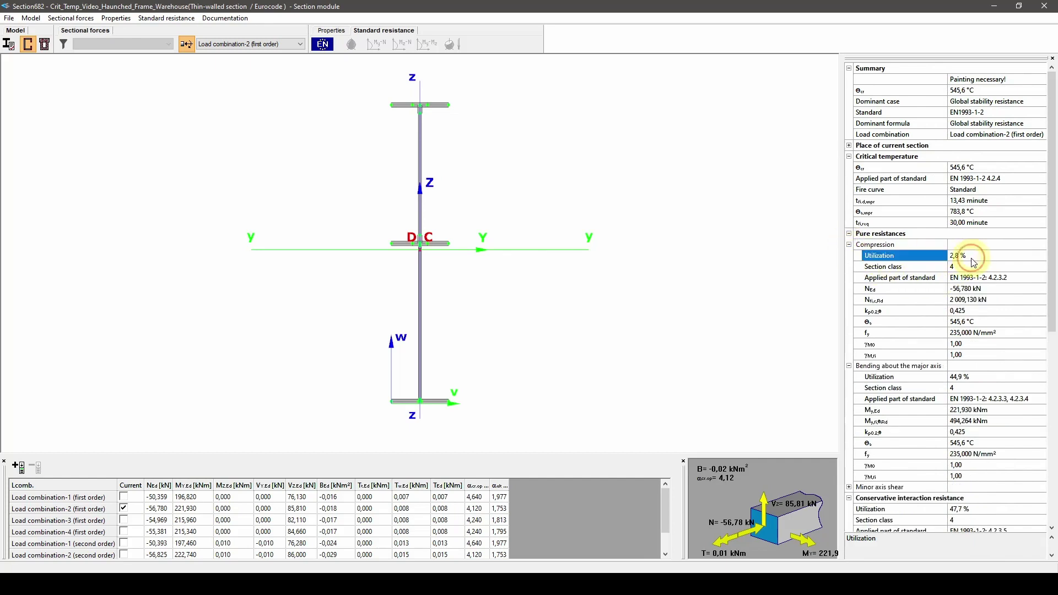
click(849, 234)
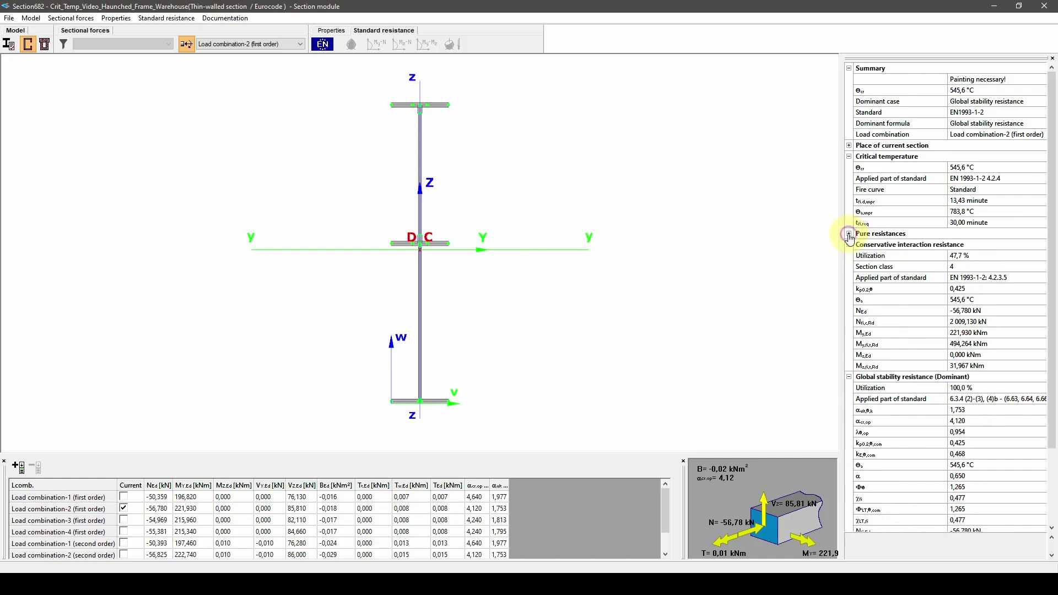
click(850, 245)
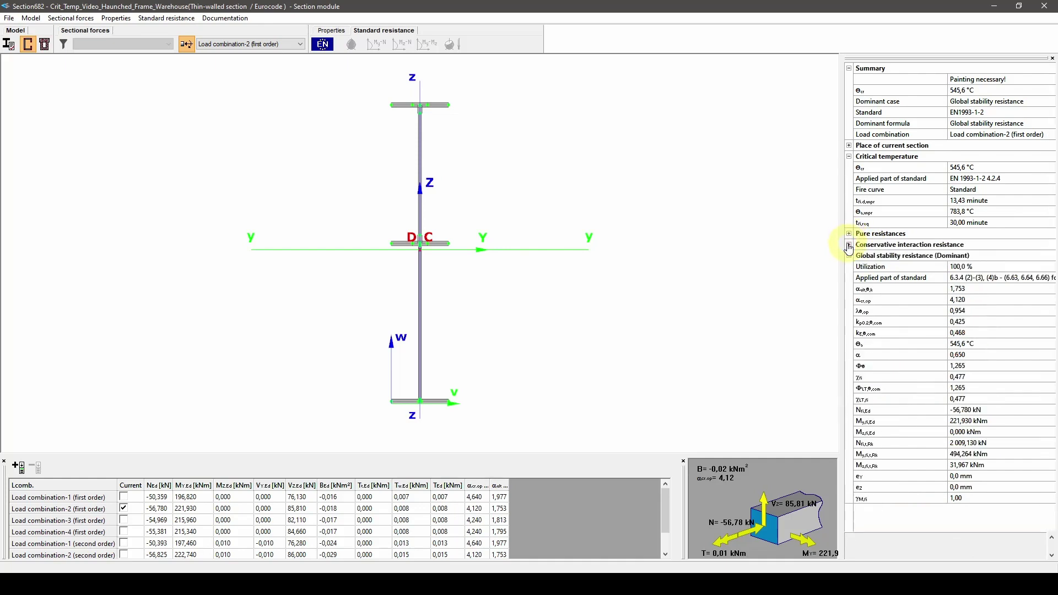
click(1044, 7)
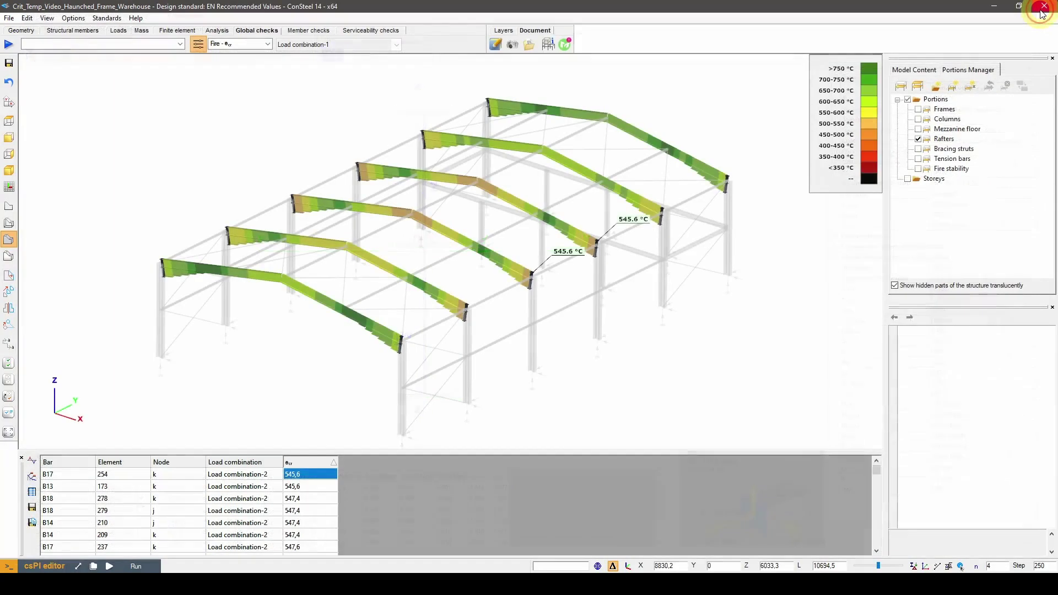
Isolate the Columns portion instead of the Rafters and place a critical temperature marker at the governing point of column bar B15
click(918, 139)
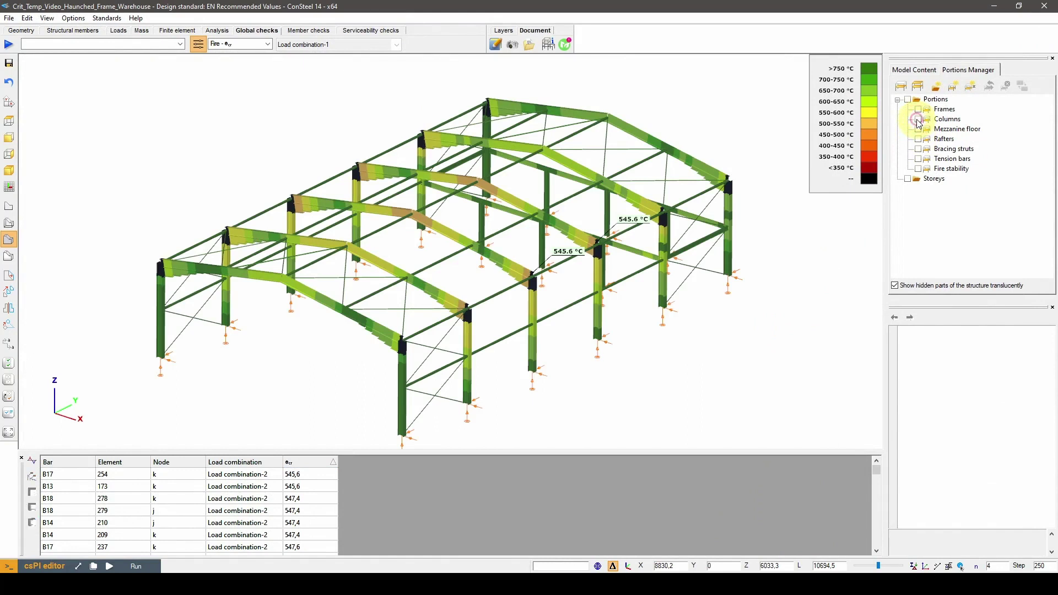
click(918, 120)
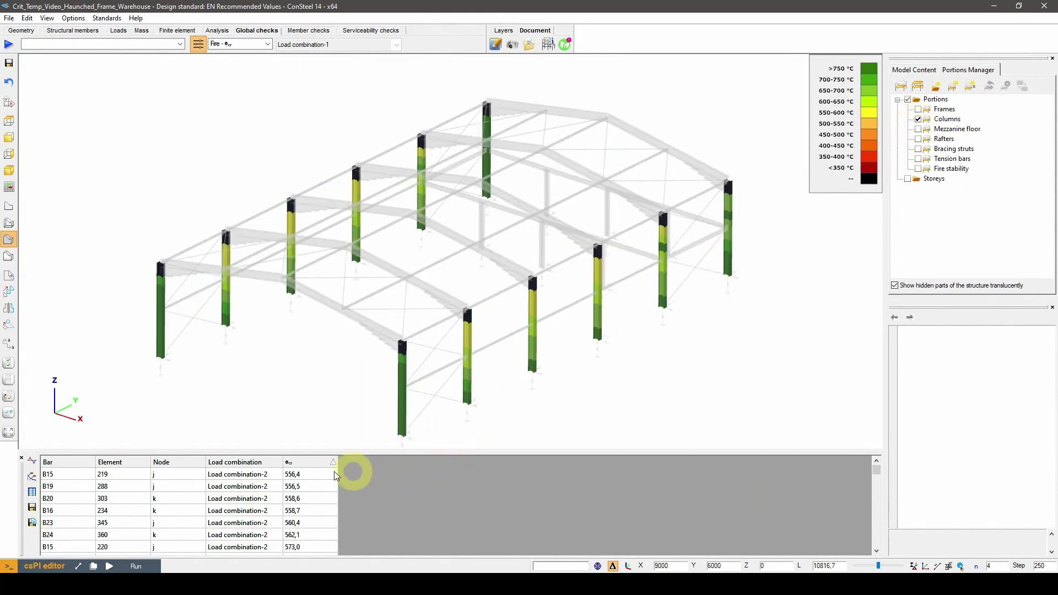
click(318, 475)
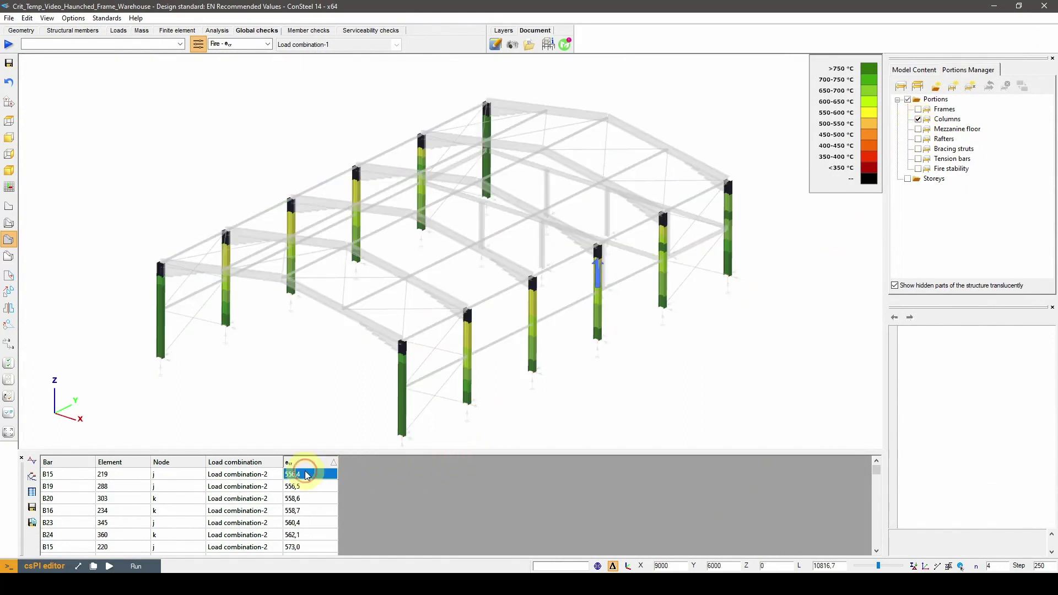
right_click(603, 264)
click(618, 266)
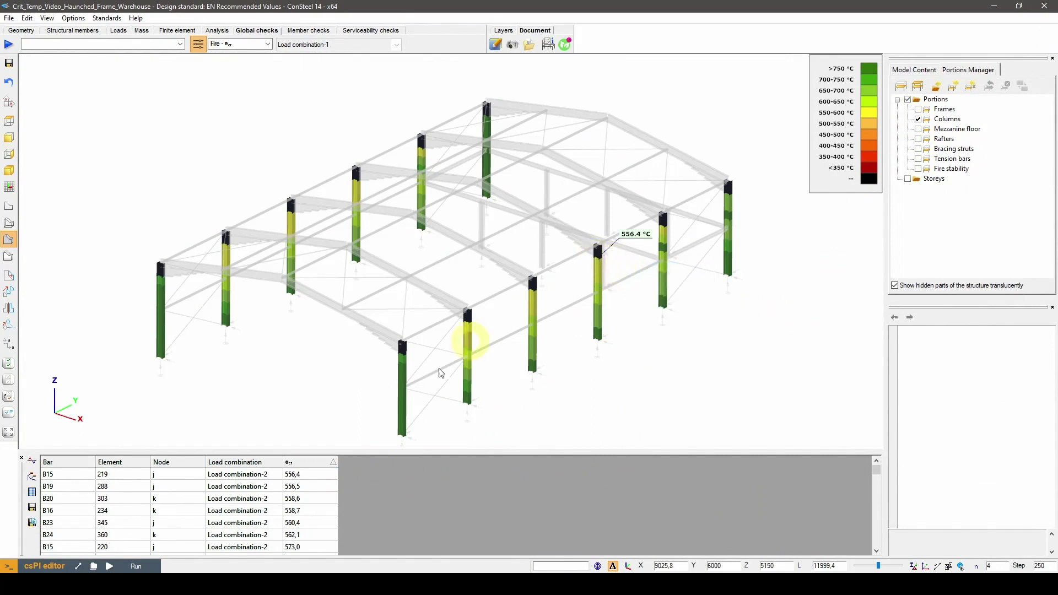
Calculate the governing section of column B15 and examine its critical temperature, required fire resistance time and global stability utilization
click(319, 474)
right_click(312, 475)
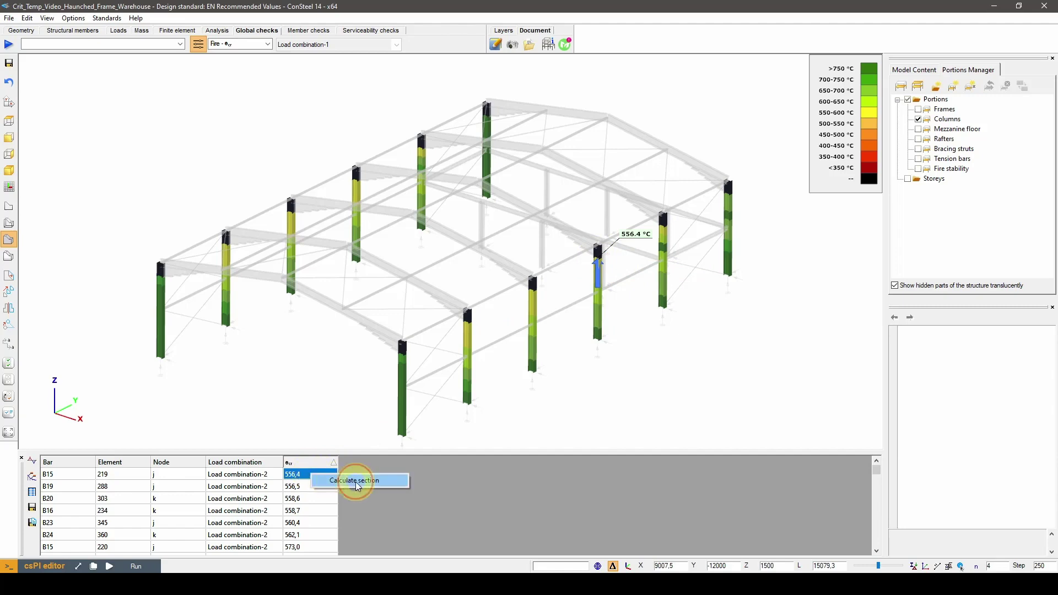
click(356, 481)
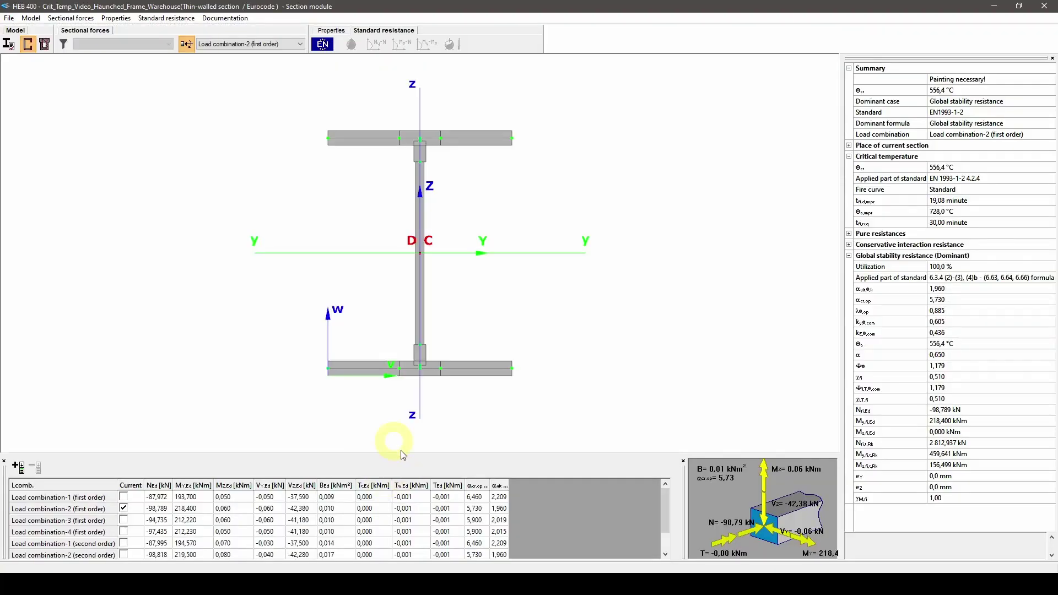
click(972, 171)
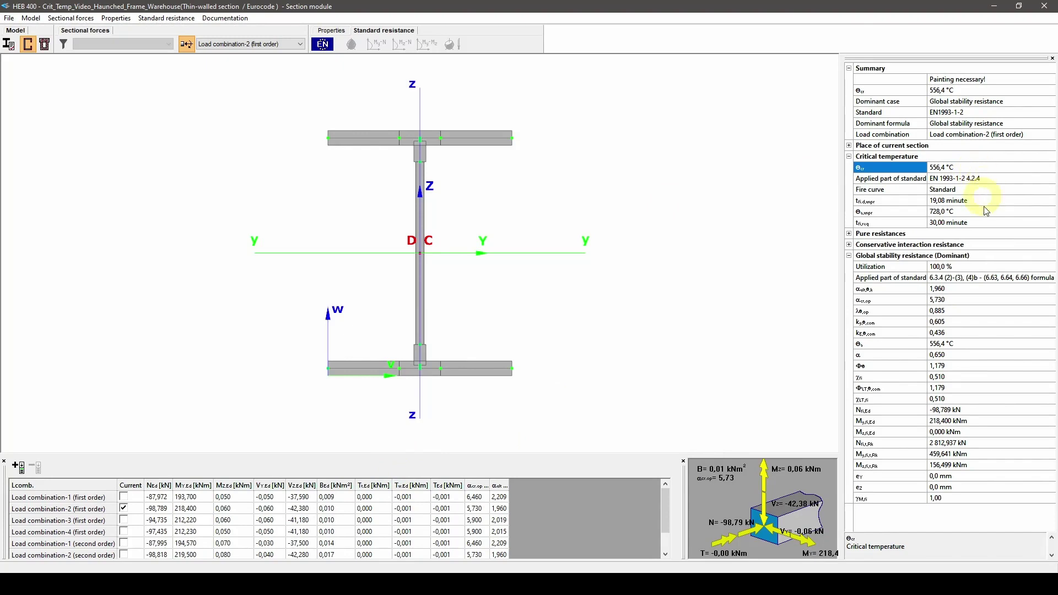
click(987, 225)
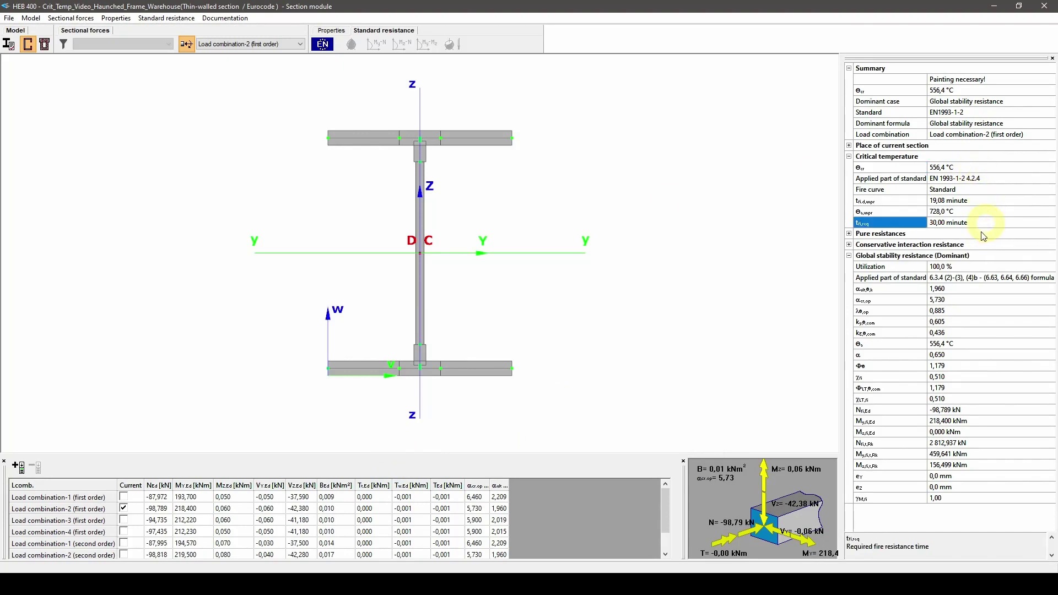
click(959, 268)
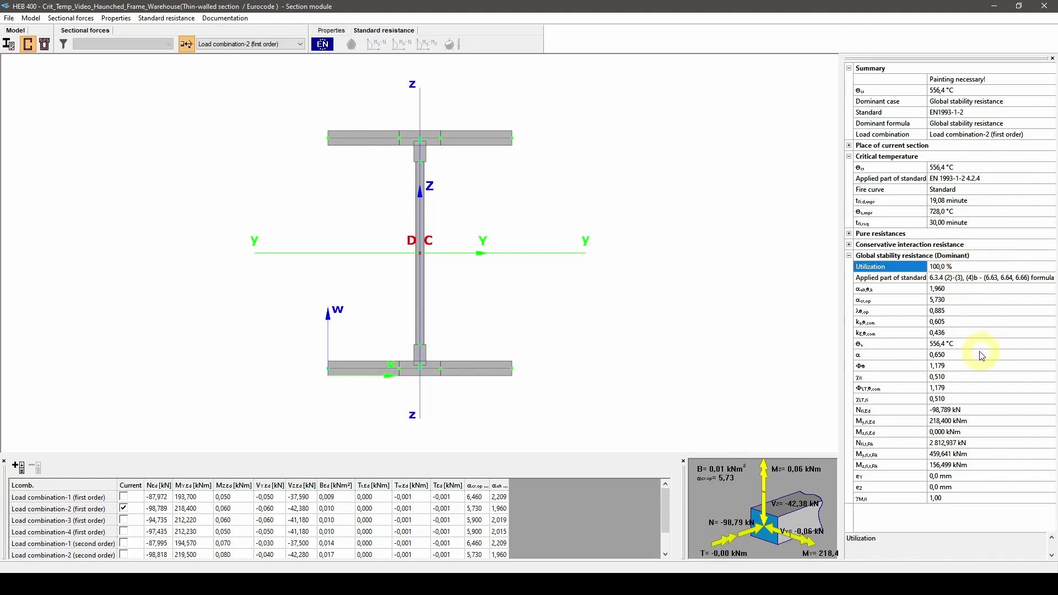
click(1043, 7)
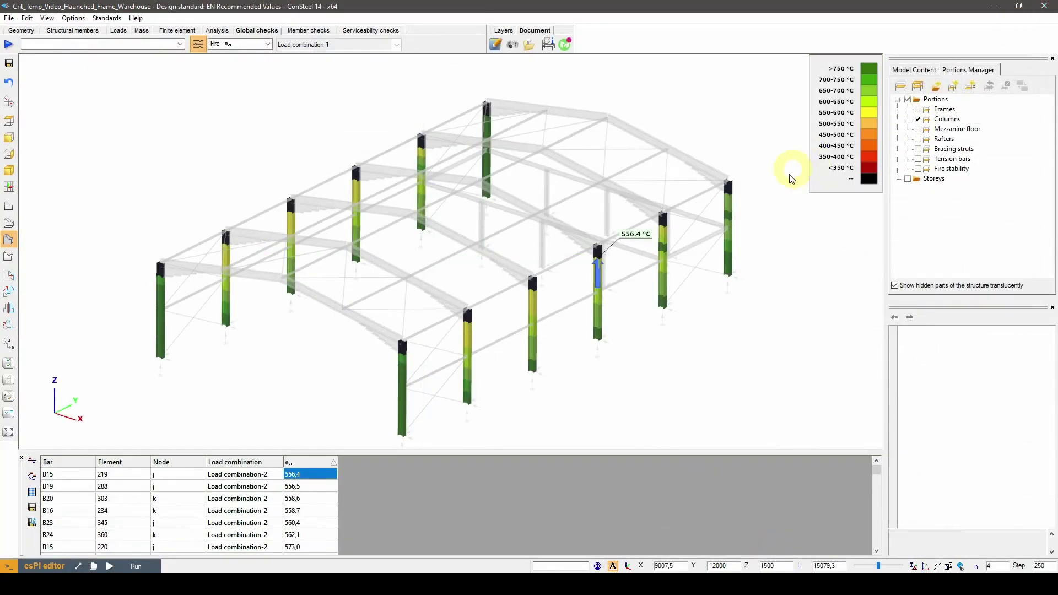
Isolate the Mezzanine floor portion instead of the Columns and place a critical temperature marker at the governing point of beam B200
click(918, 120)
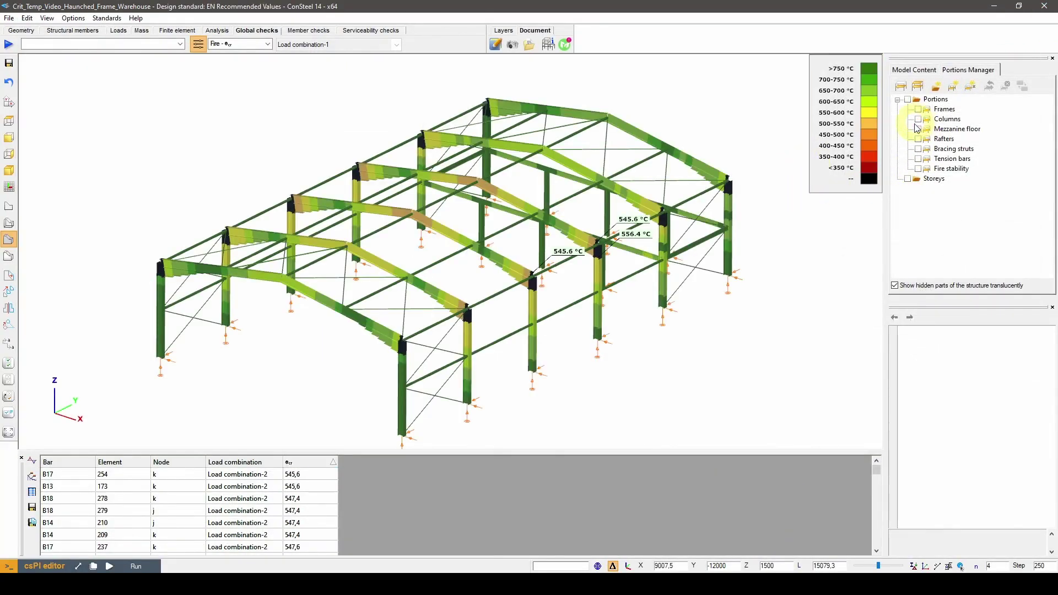
click(918, 130)
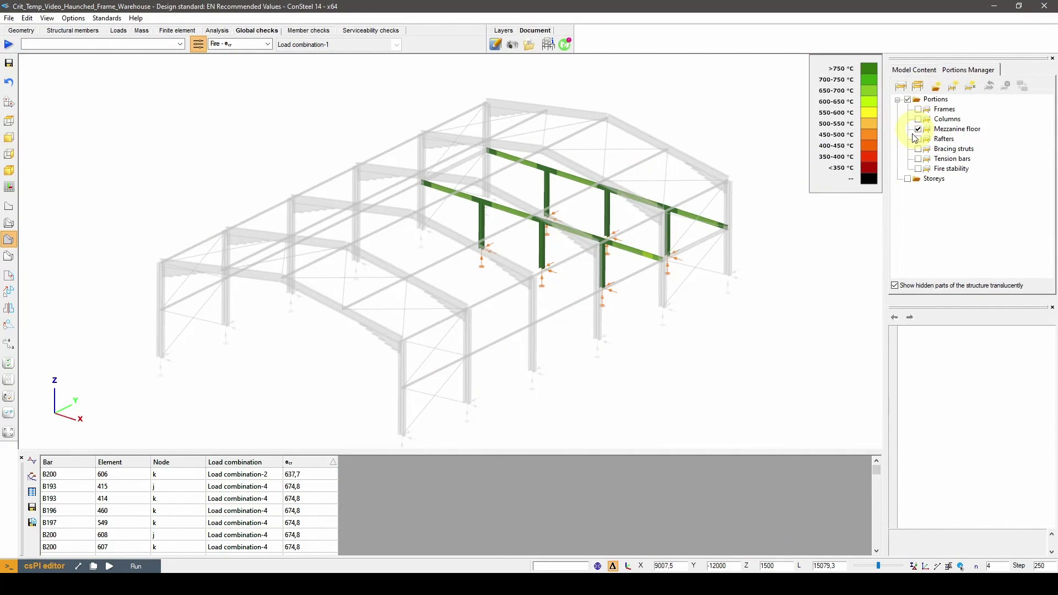
click(308, 474)
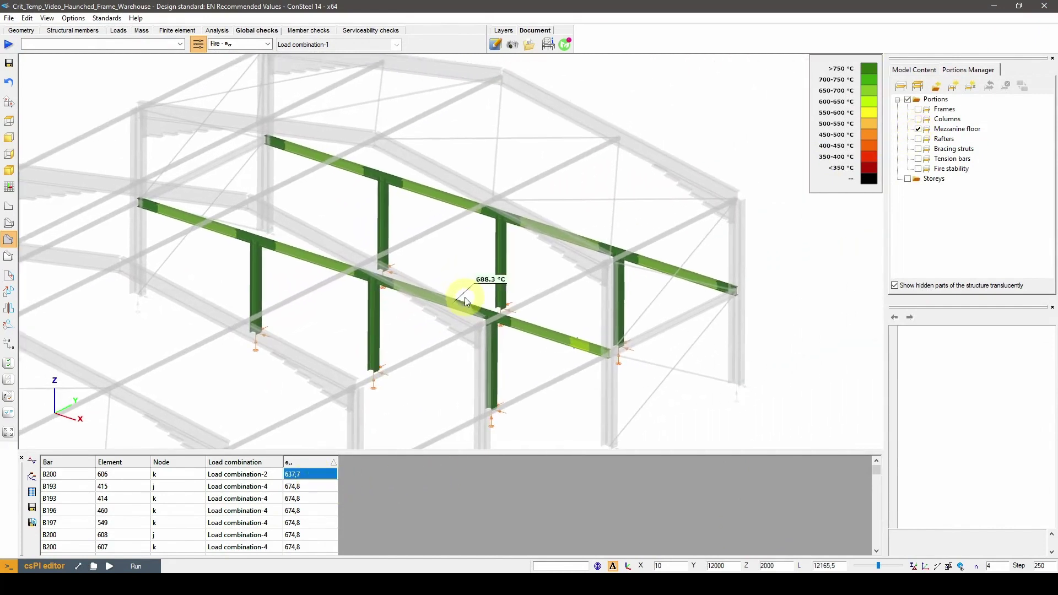
mouse_move(573, 344)
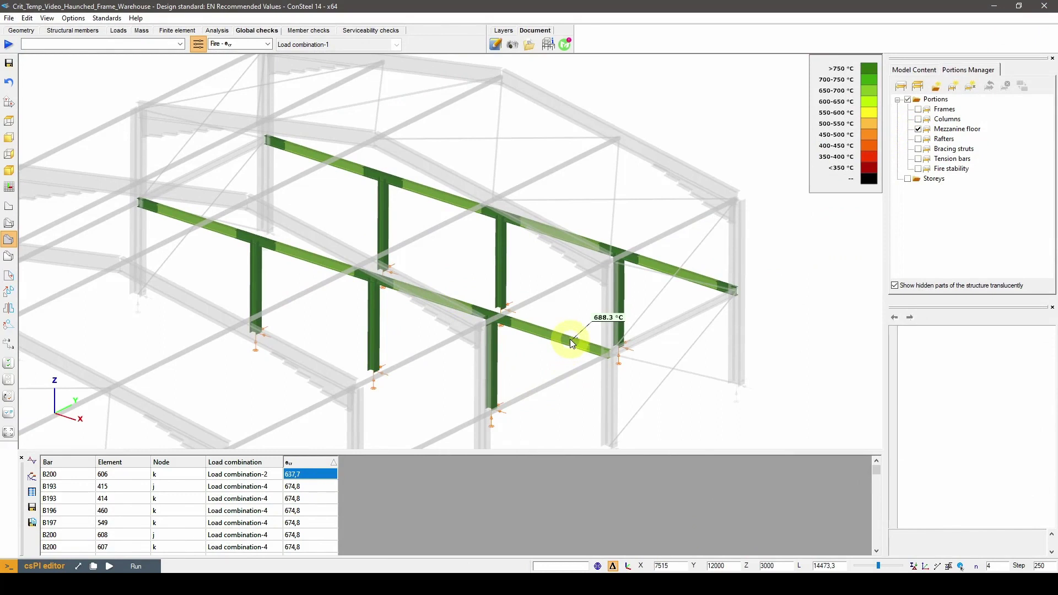
right_click(571, 351)
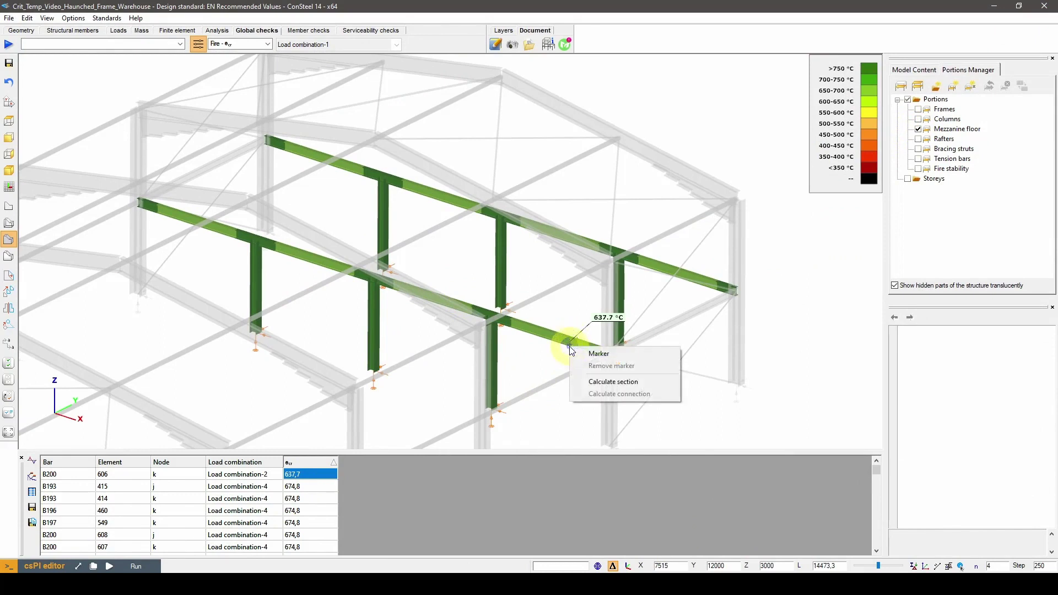
click(583, 354)
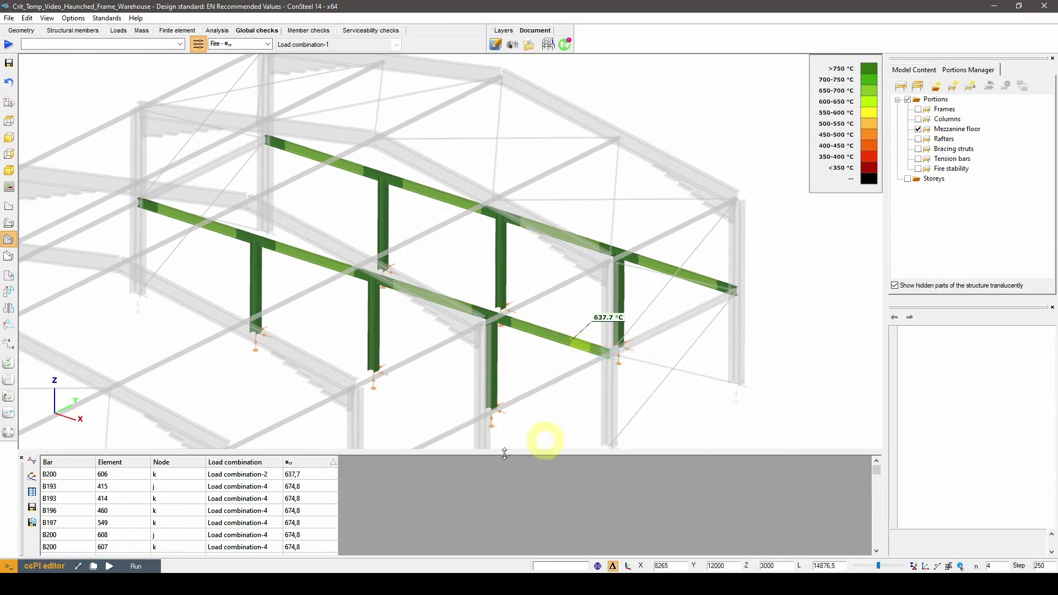
Calculate the governing section of beam B200 and examine its critical temperature, required fire resistance time and conservative interaction resistance utilization
right_click(306, 477)
click(347, 484)
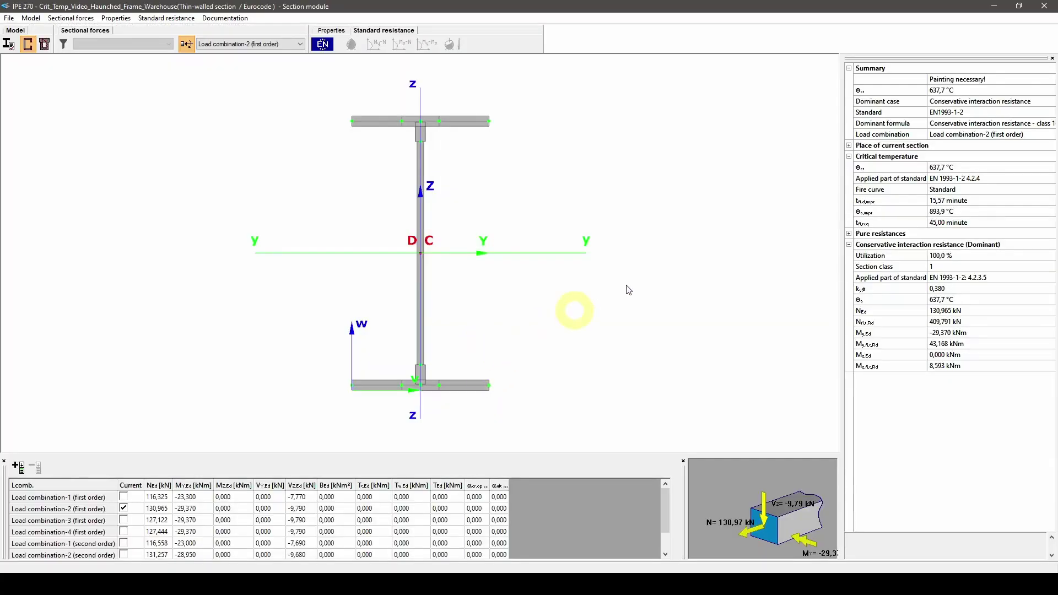
click(971, 168)
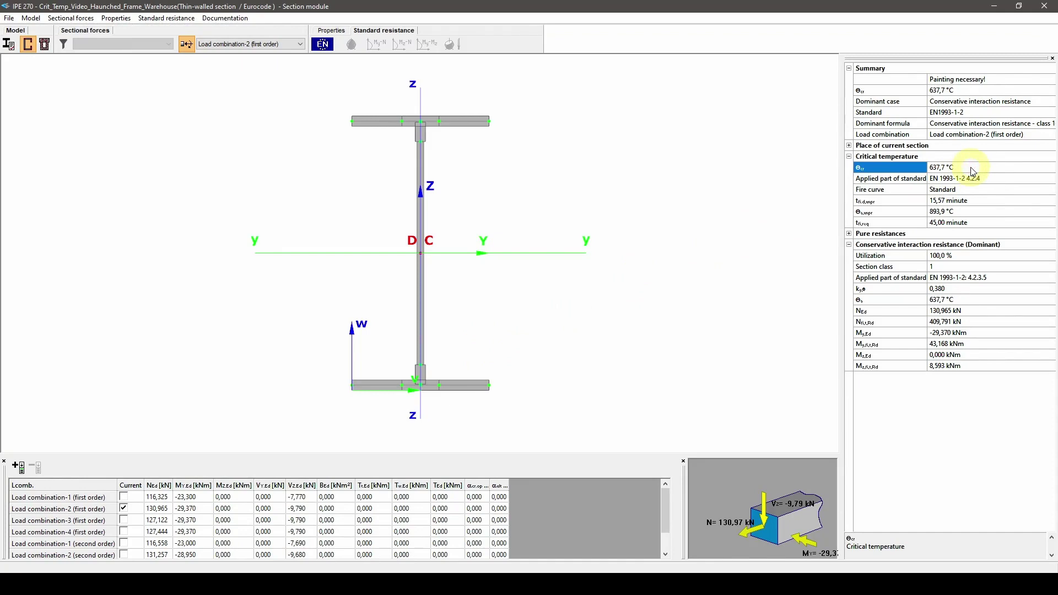
click(969, 225)
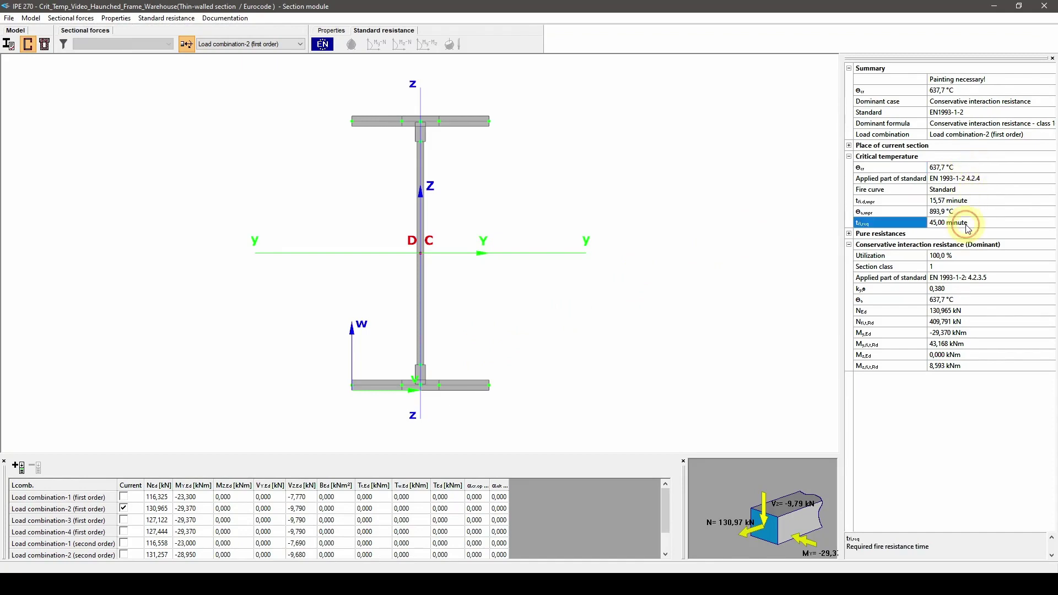
click(954, 226)
click(937, 245)
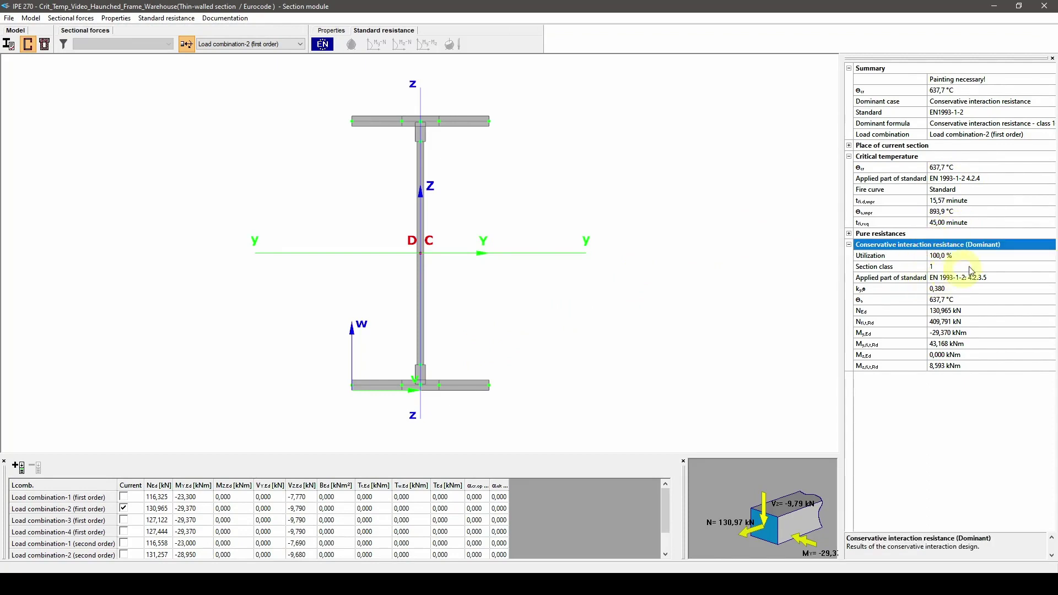
click(987, 260)
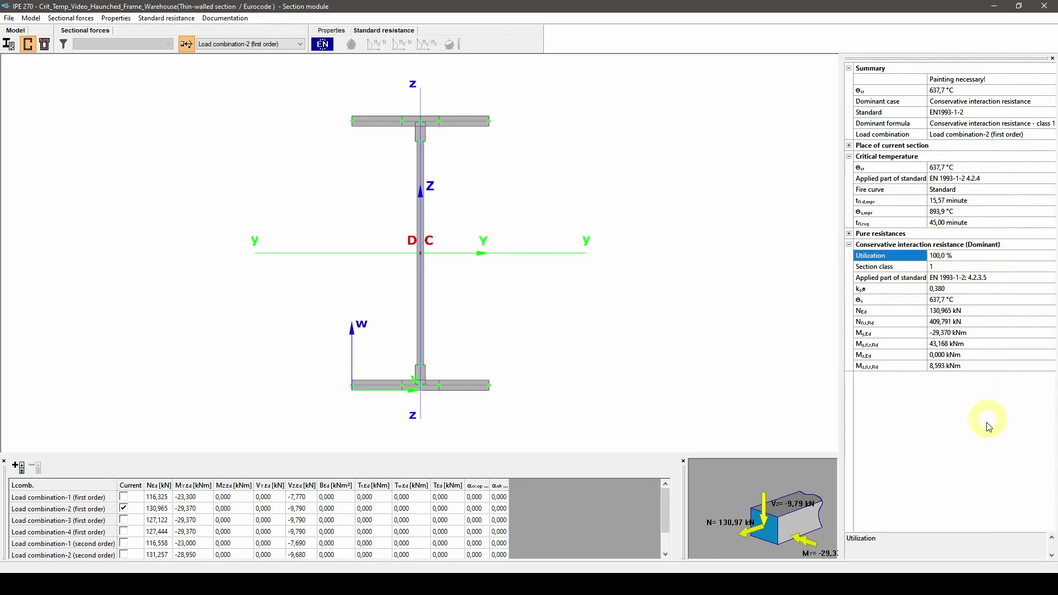
click(1044, 8)
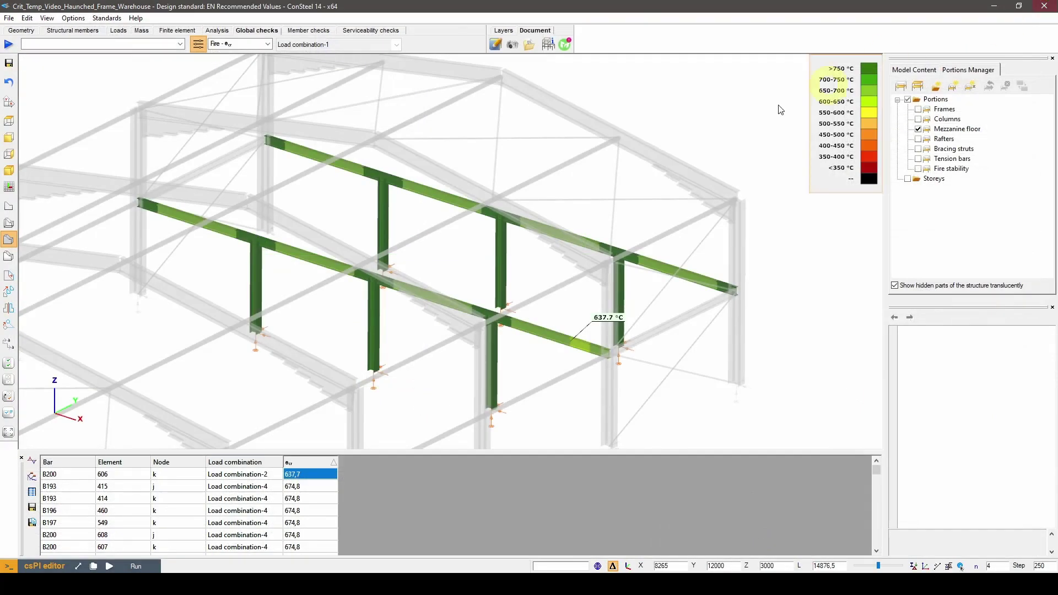
Start a new English document named "Intumescent paint" with second order analysis results
scroll(612, 231, down, 3)
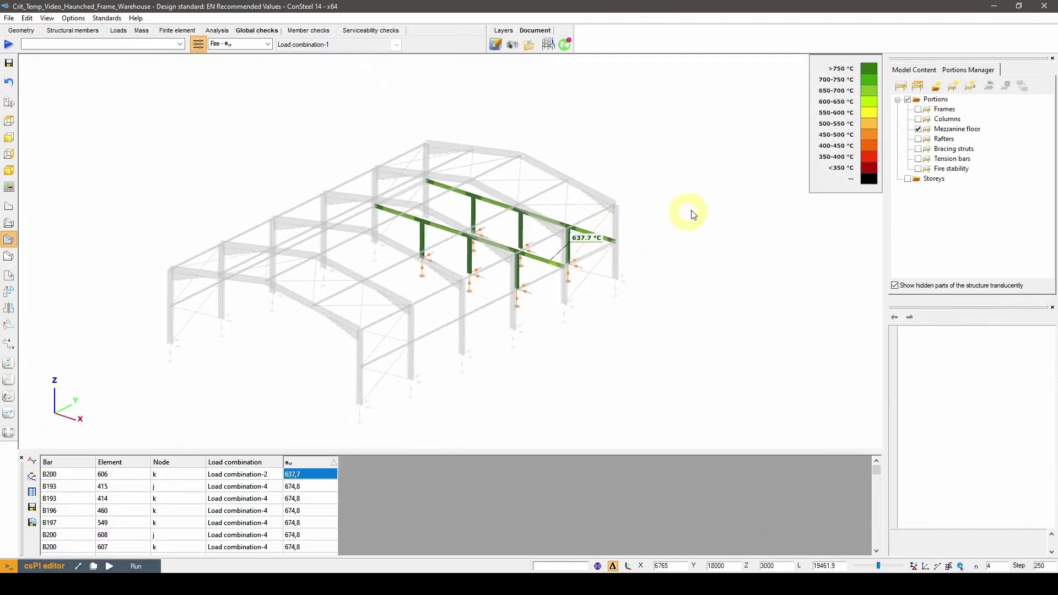
click(496, 44)
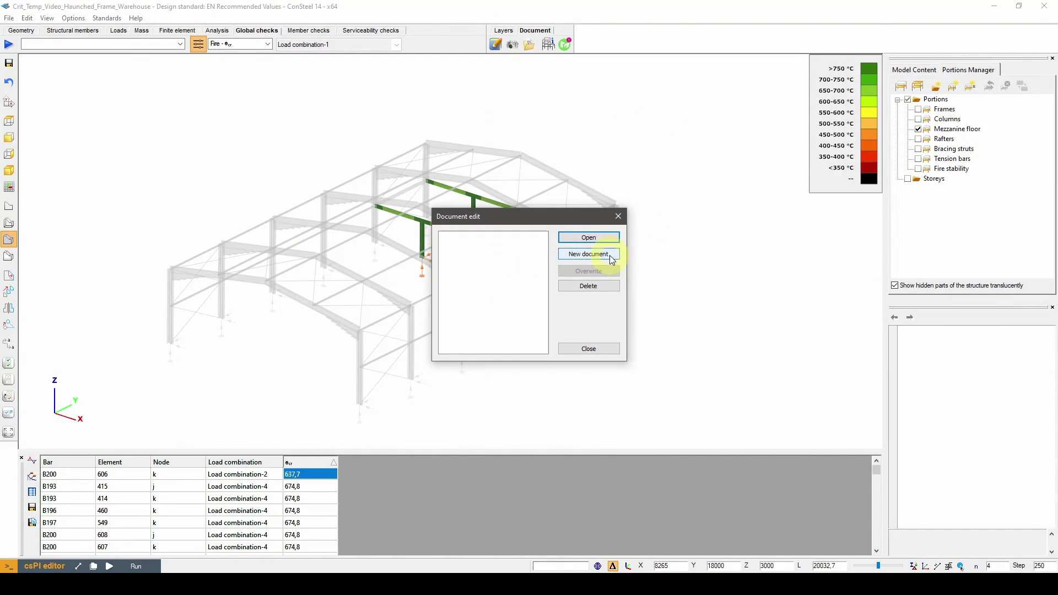
click(588, 254)
click(605, 223)
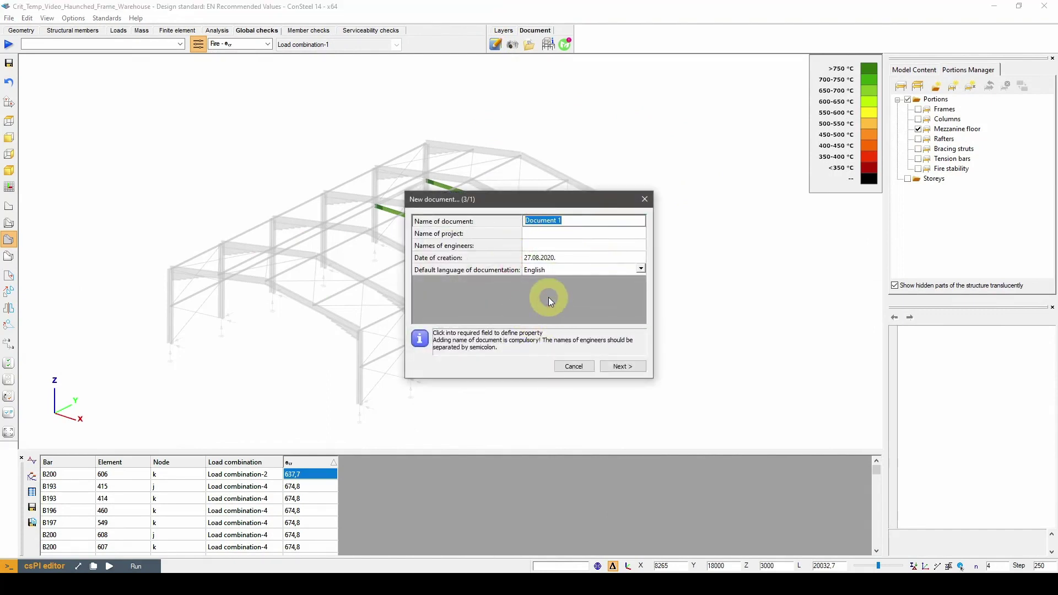
text(Intumescent paint)
click(617, 368)
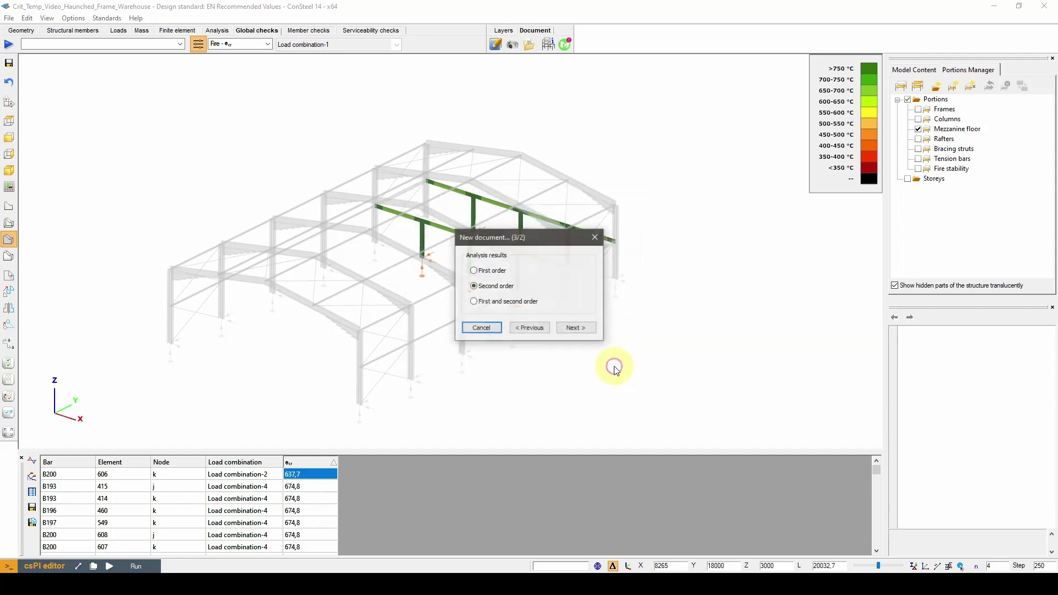
click(577, 328)
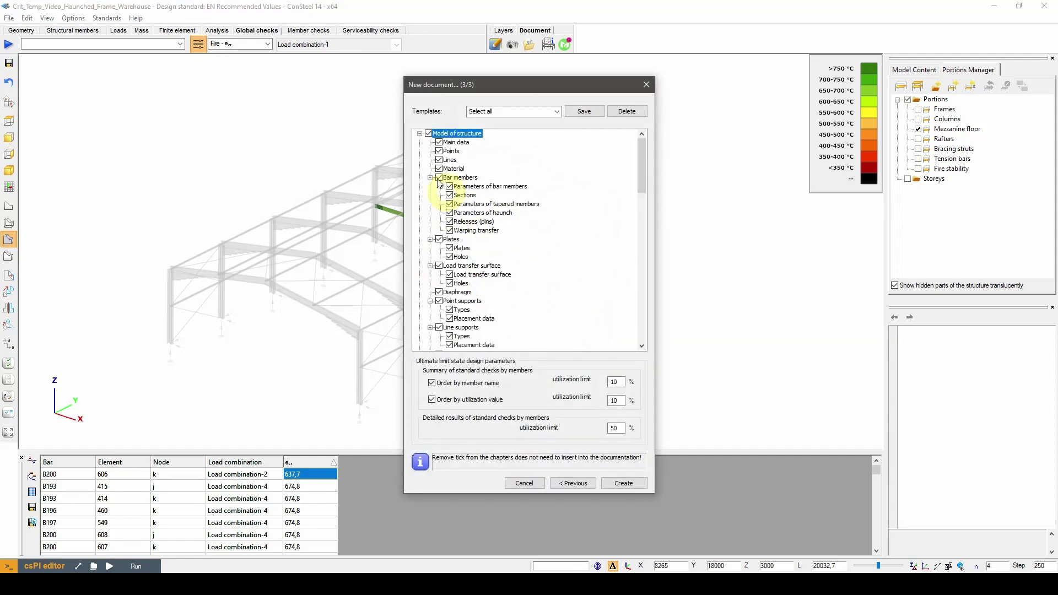
Exclude the Model of structure, Results of second order analysis and Standard design chapters, keeping only the Intumescent paint design report
click(420, 134)
click(420, 143)
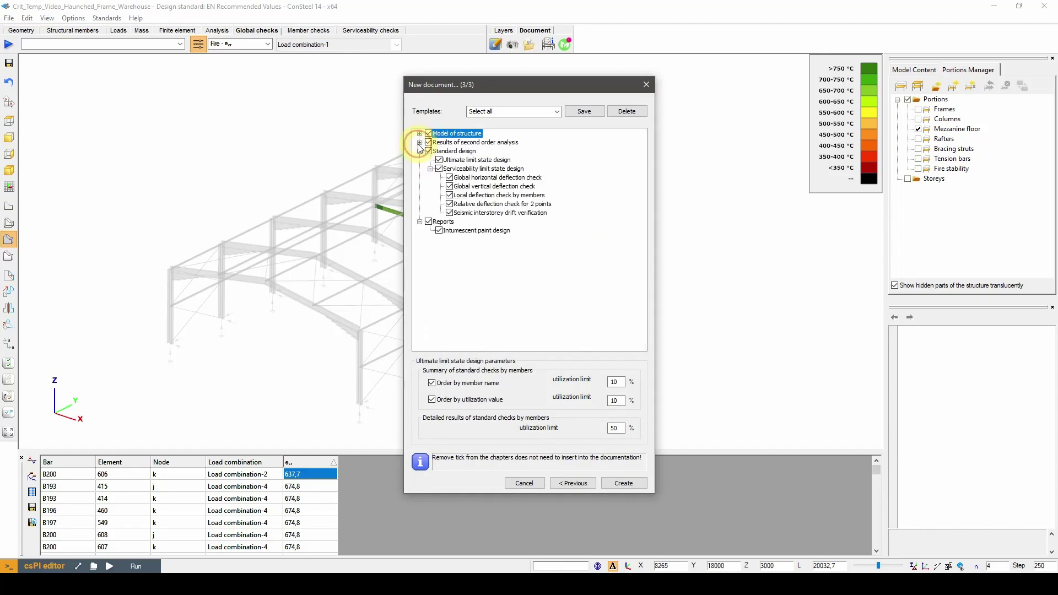
click(420, 152)
click(429, 143)
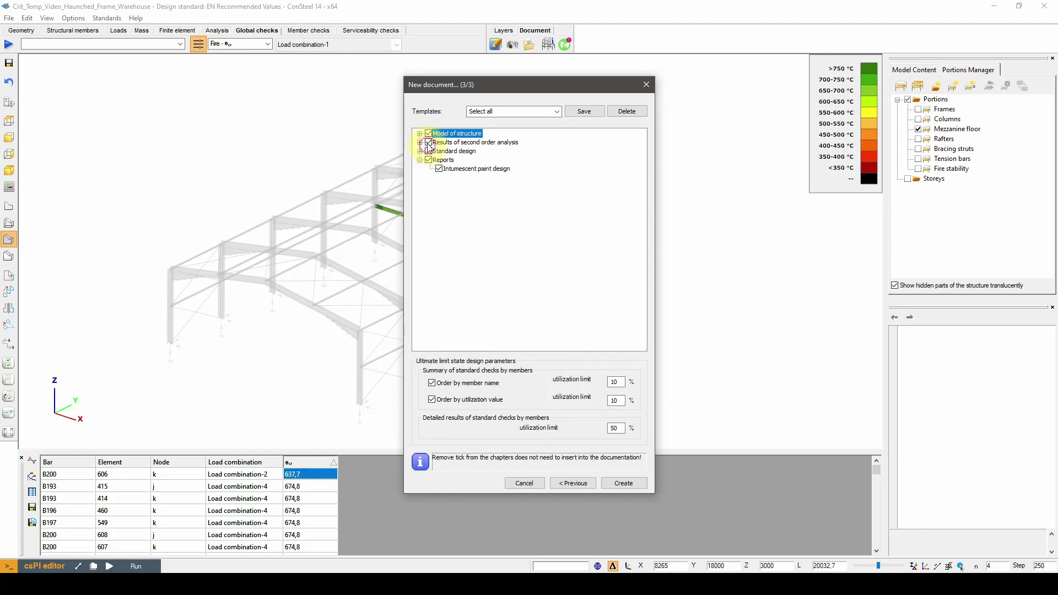
click(428, 134)
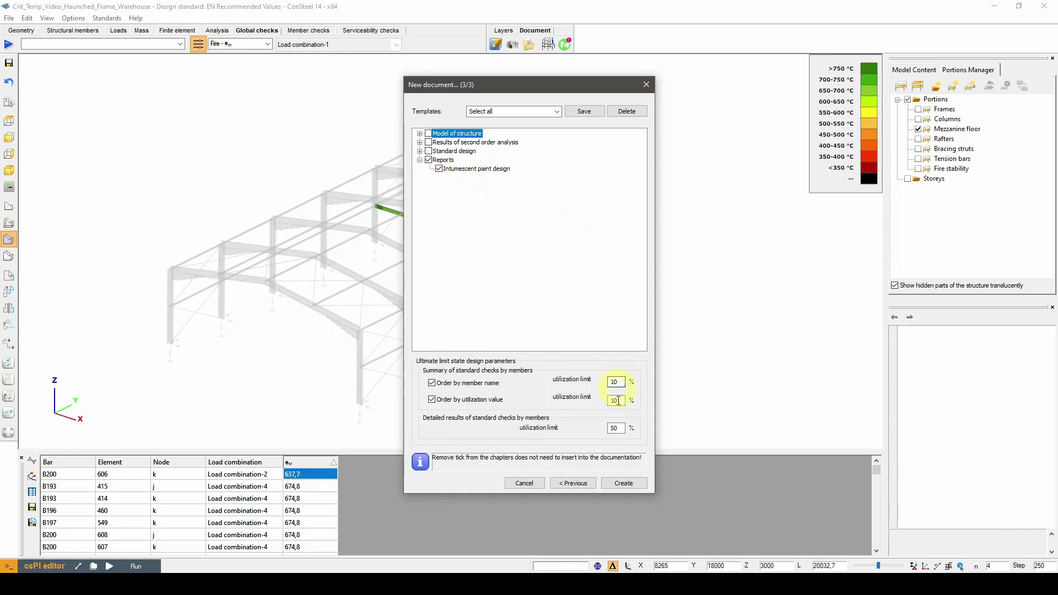
Generate the Intumescent paint document, review its member tables for 30 and 45 minutes required fire resistance, and close it
click(622, 483)
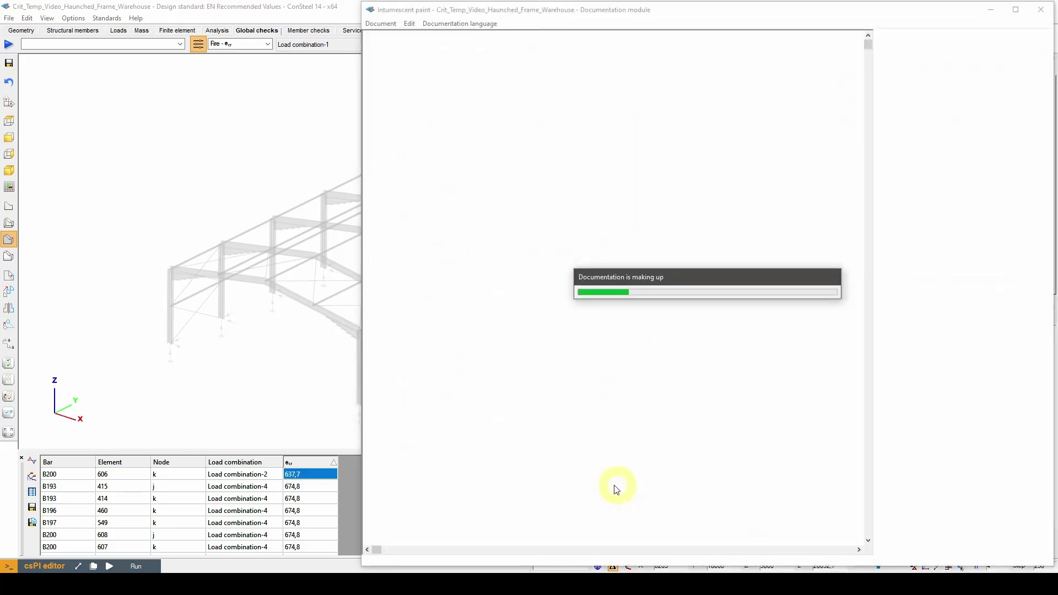
scroll(765, 288, down, 3)
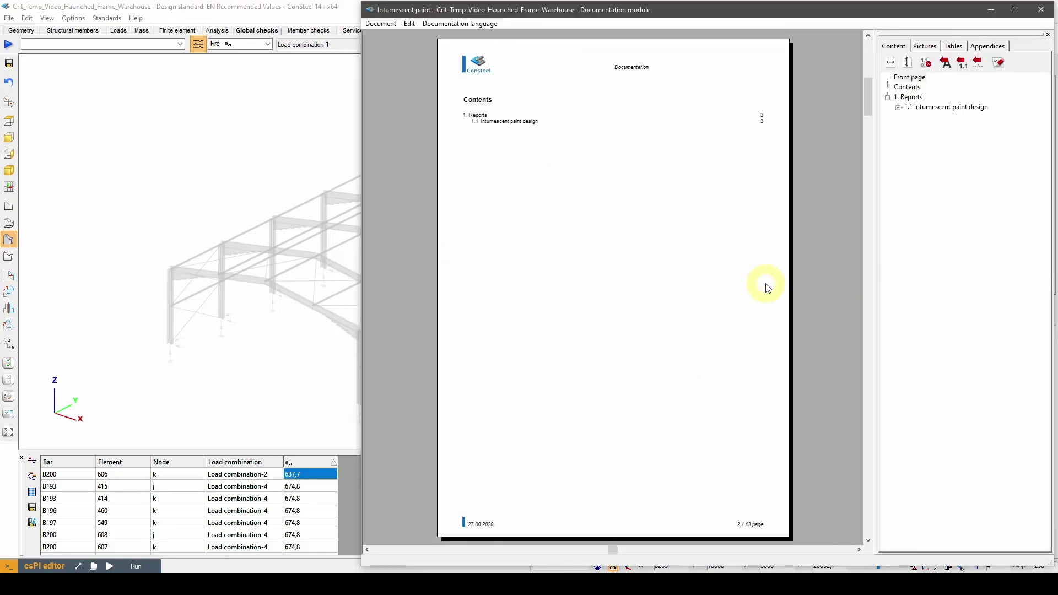
scroll(787, 276, down, 3)
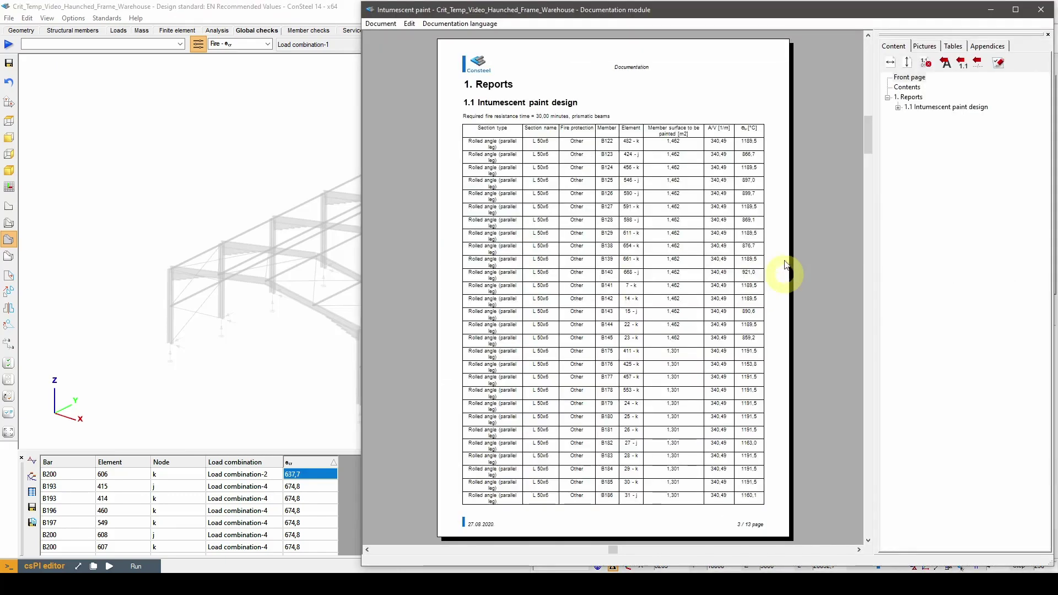
click(889, 63)
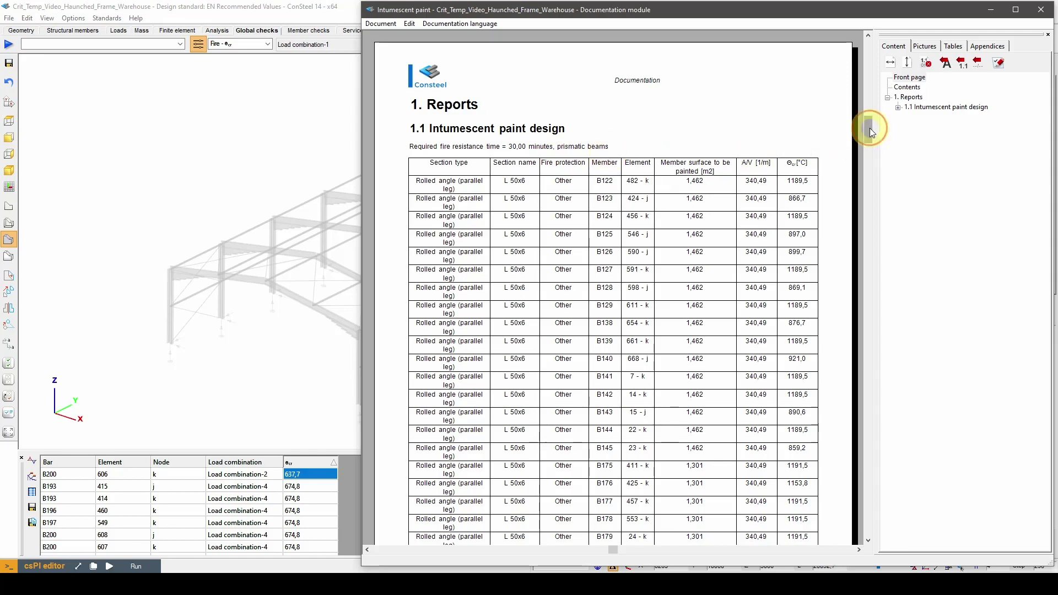
drag(870, 128, 864, 223)
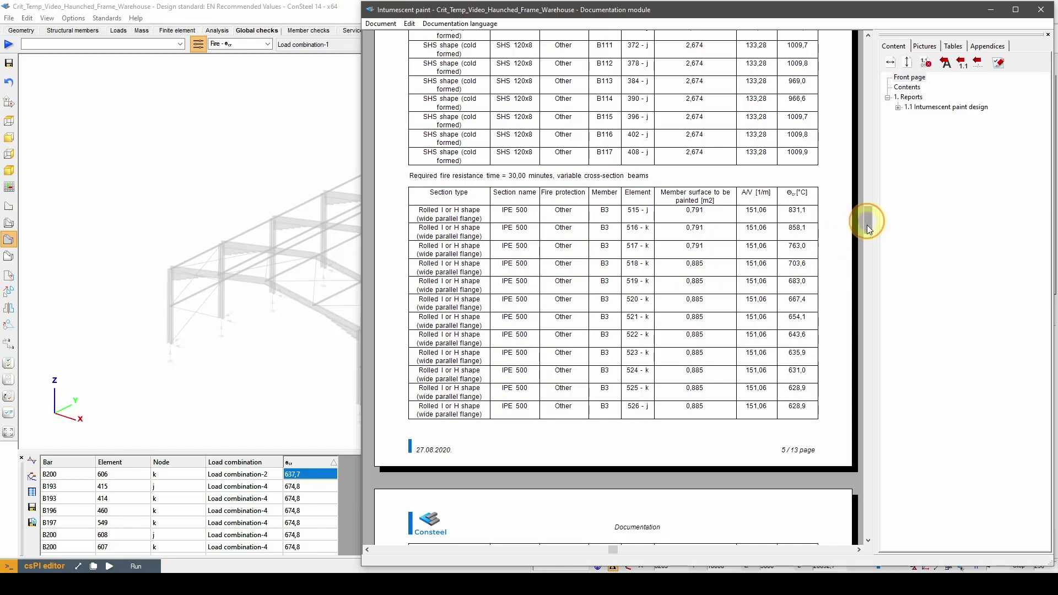
drag(866, 246, 854, 481)
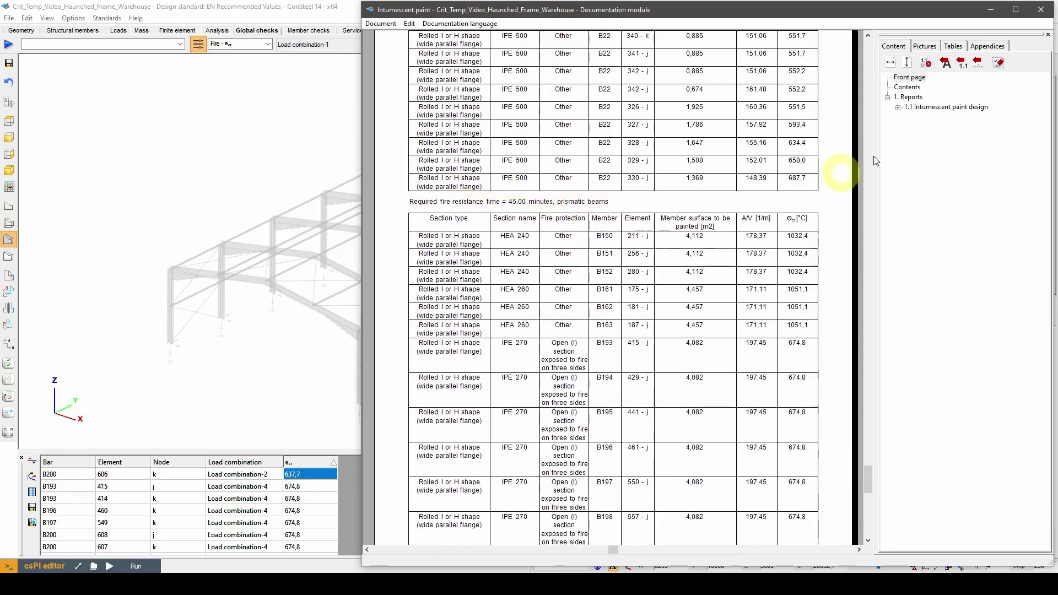
click(910, 77)
click(1046, 12)
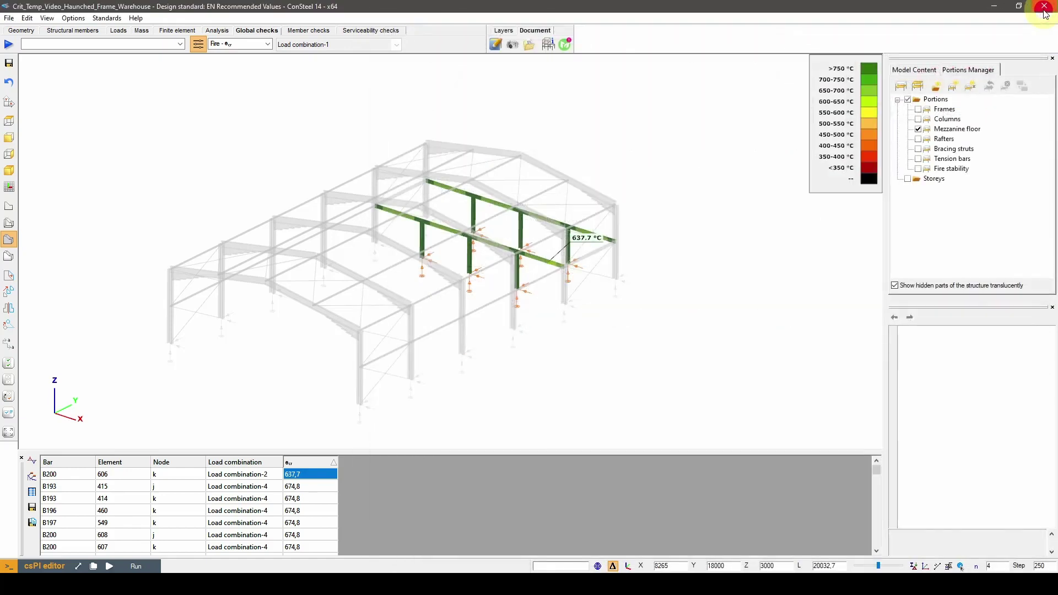
Return to the structural members model, orient it toward the mezzanine floor and display the member names
click(85, 32)
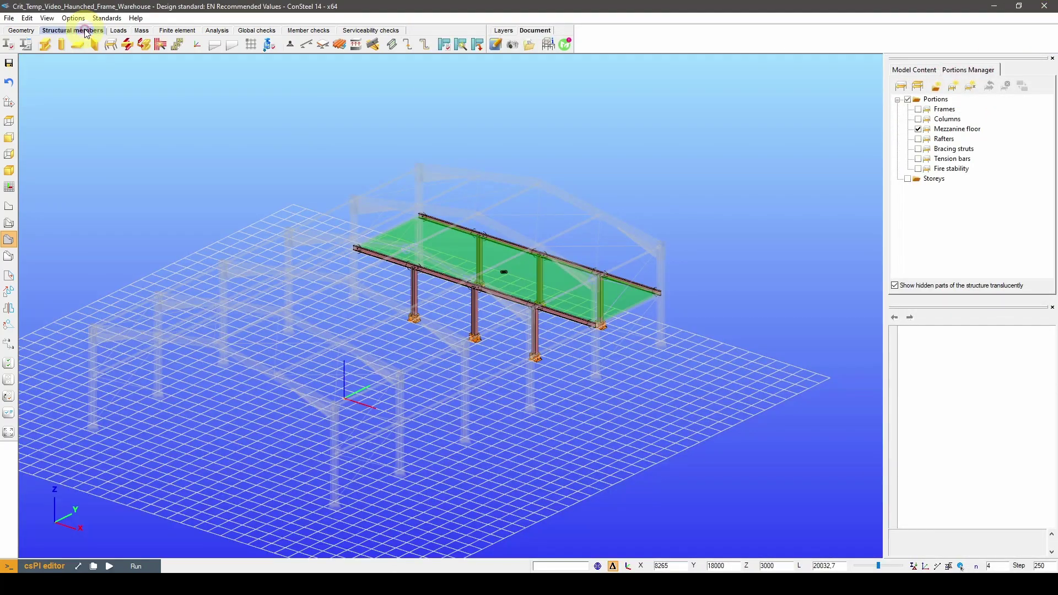
right_drag(123, 259, 409, 386)
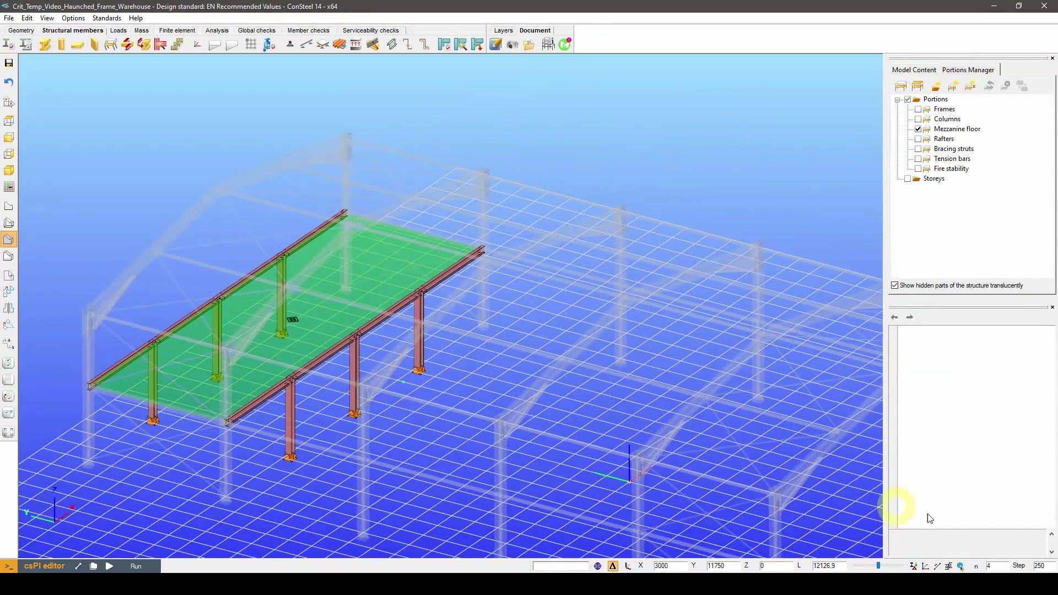
click(938, 567)
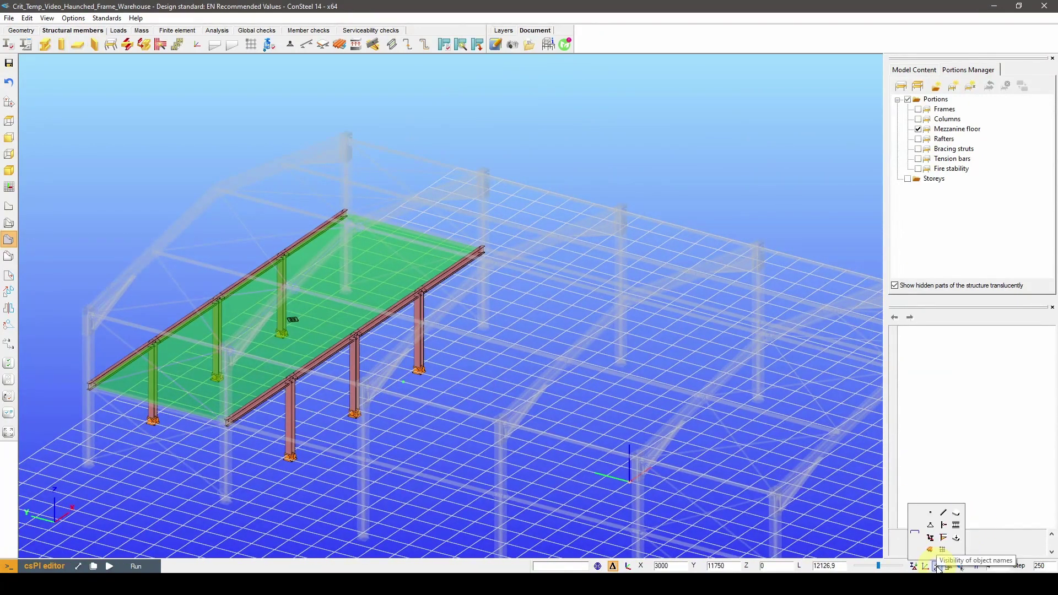
click(944, 513)
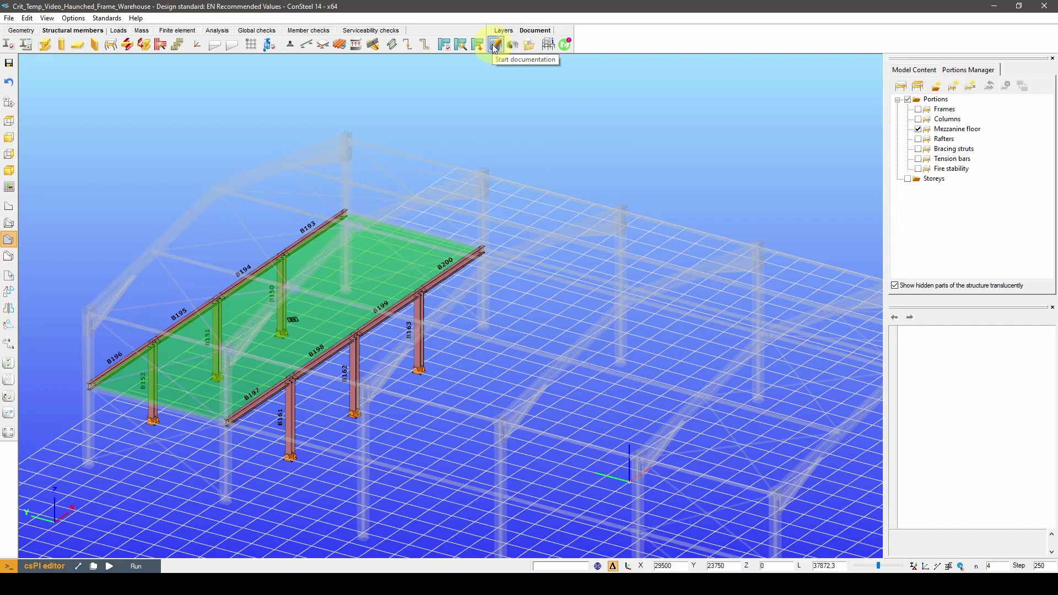
Create an A6 Landscape snapshot of the labelled mezzanine named "Mezzanine floor"
click(513, 48)
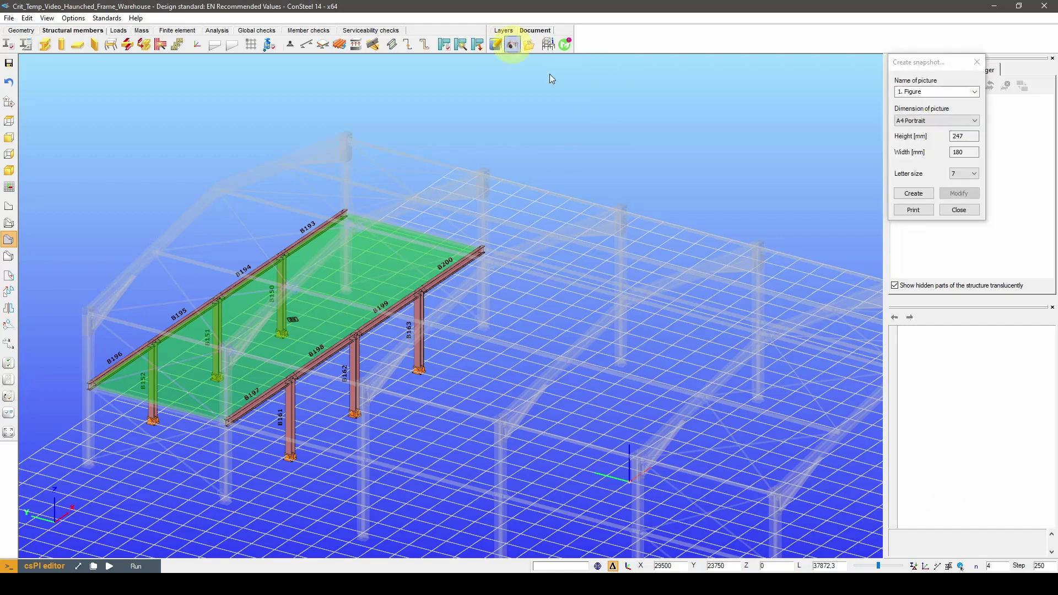
click(966, 123)
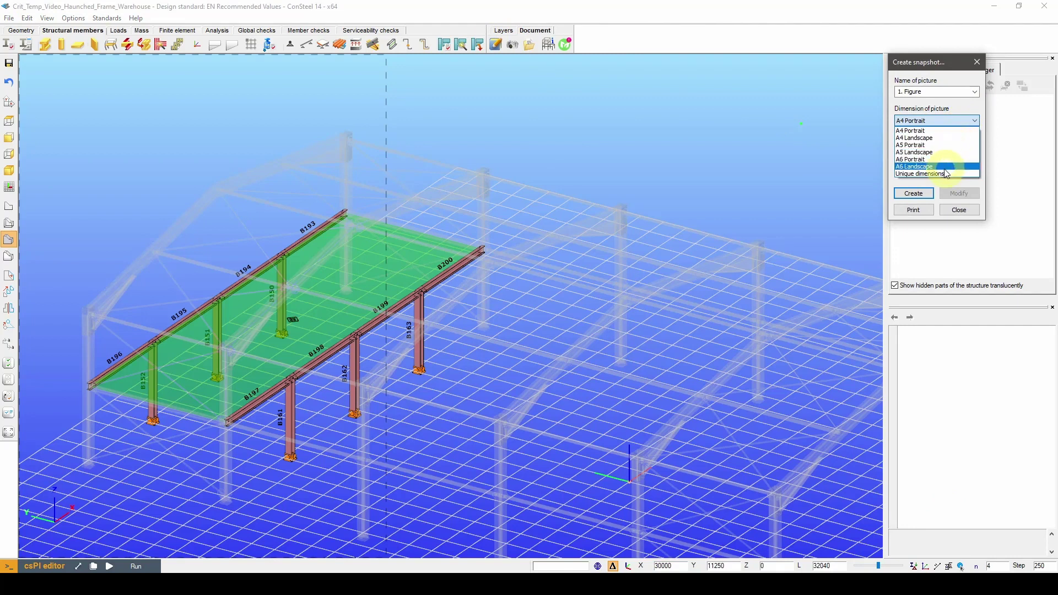
click(946, 167)
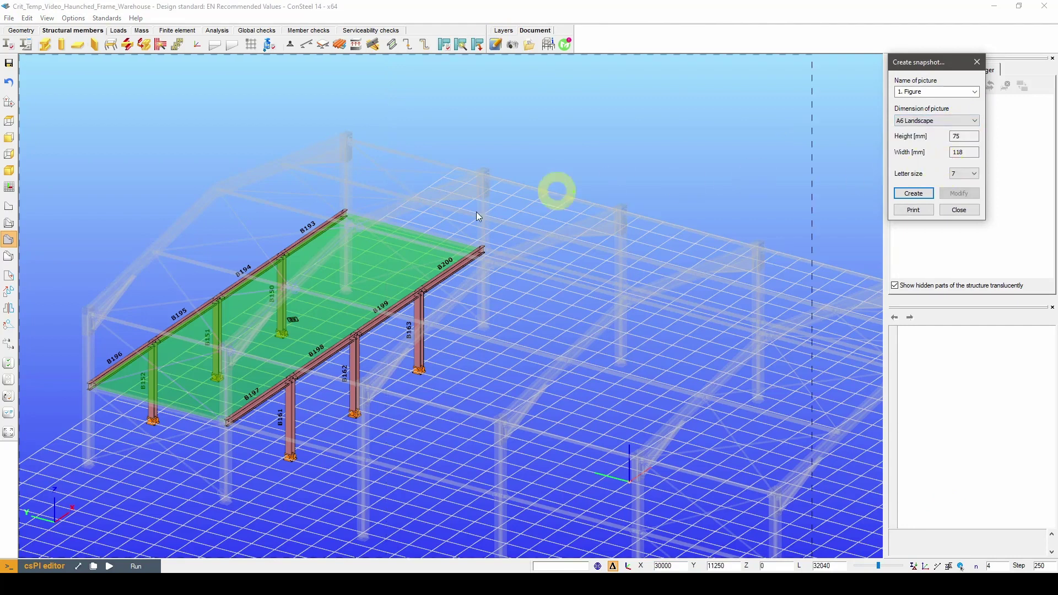
middle_drag(318, 328, 439, 327)
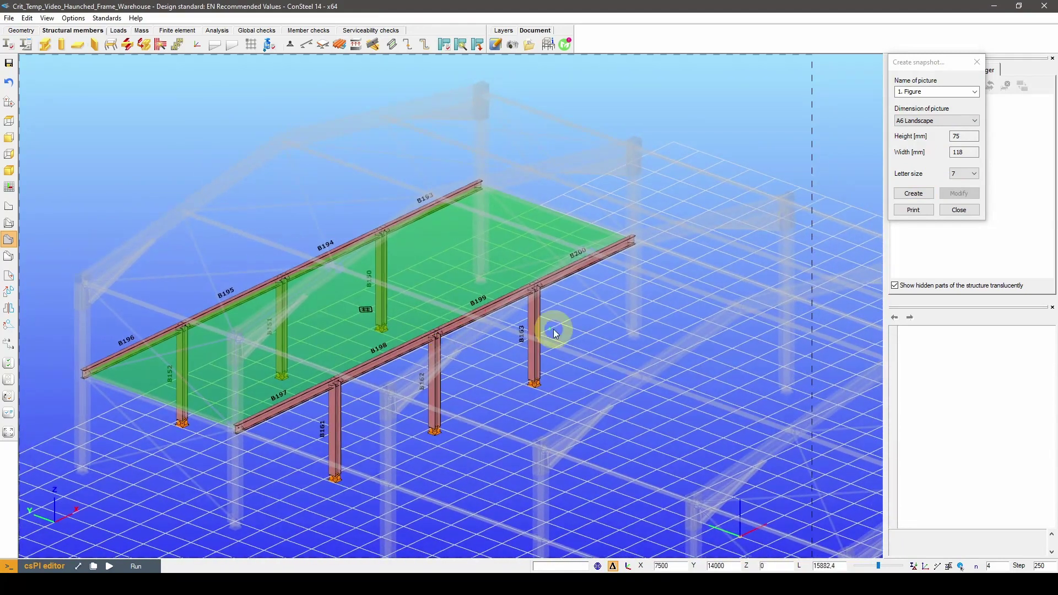
click(927, 92)
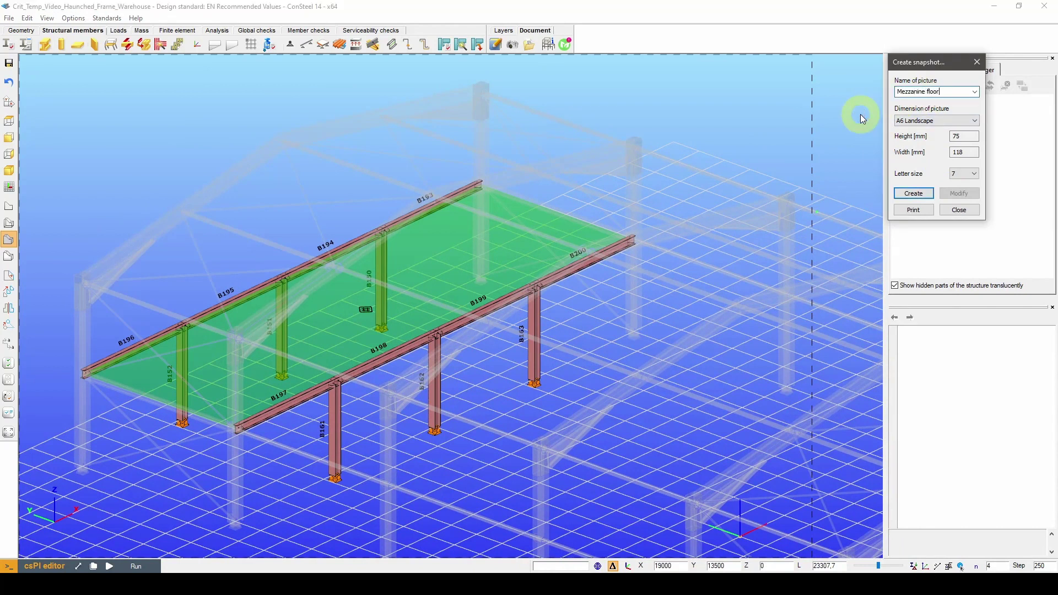
click(915, 195)
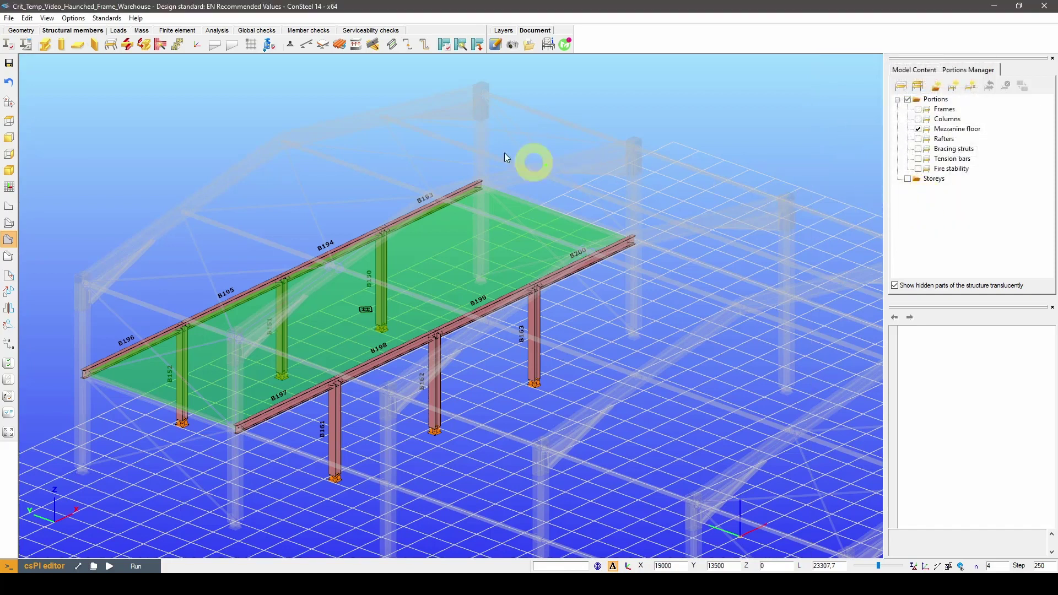
Return to the global check results and reopen the existing Intumescent paint document
click(258, 31)
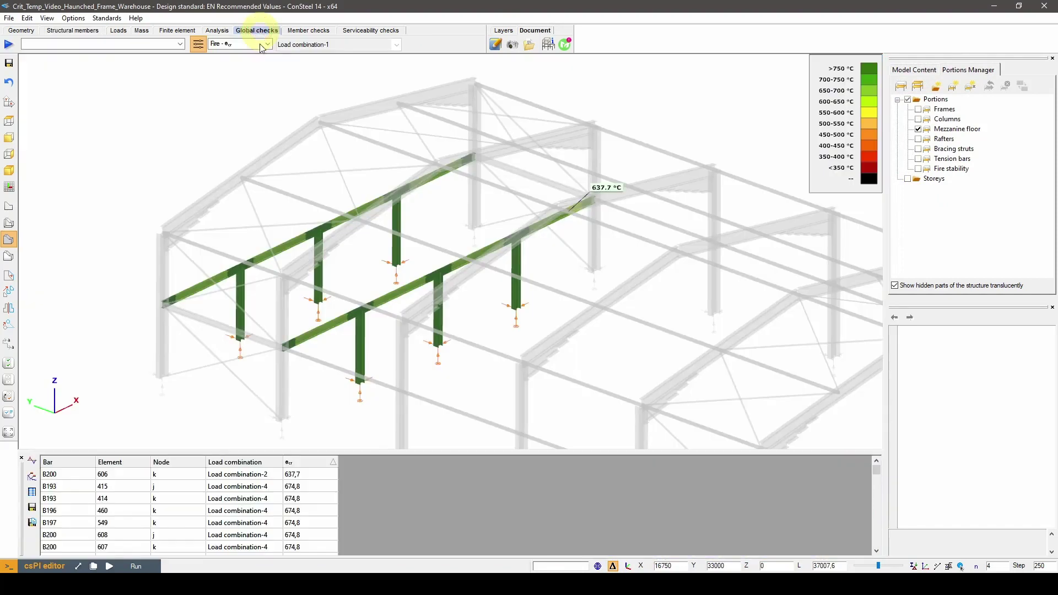
middle_drag(673, 301, 437, 323)
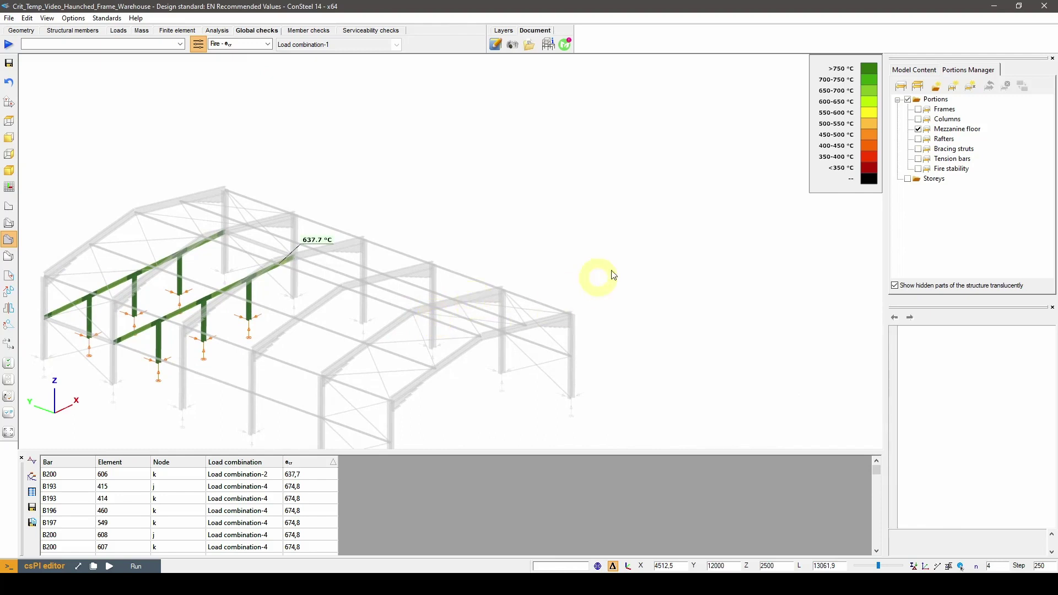
click(495, 44)
click(503, 247)
click(588, 238)
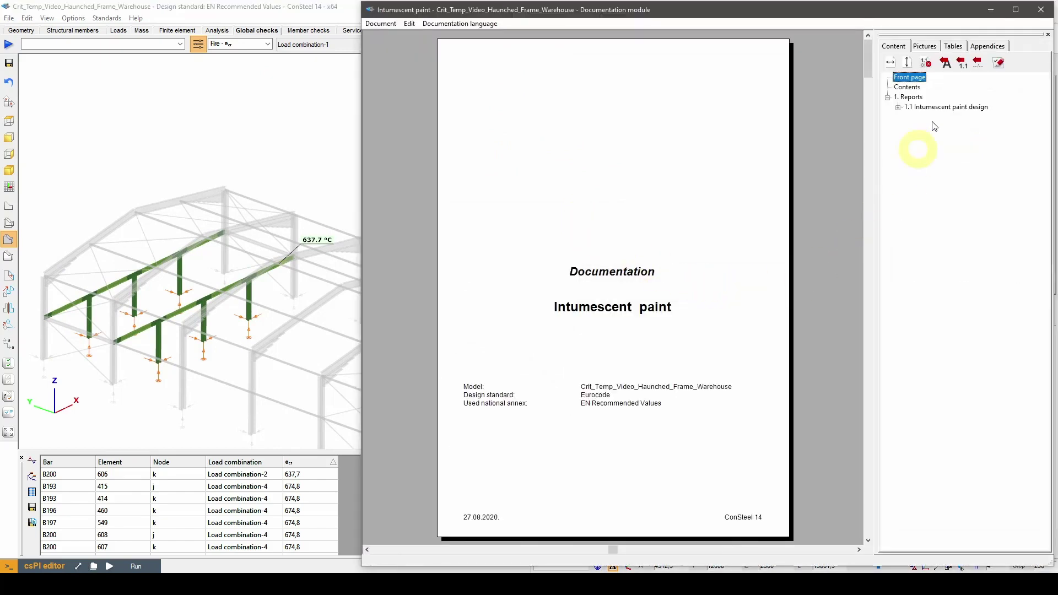
Insert the Mezzanine floor picture below the 45-minute required fire resistance heading for prismatic beams in the report
click(898, 108)
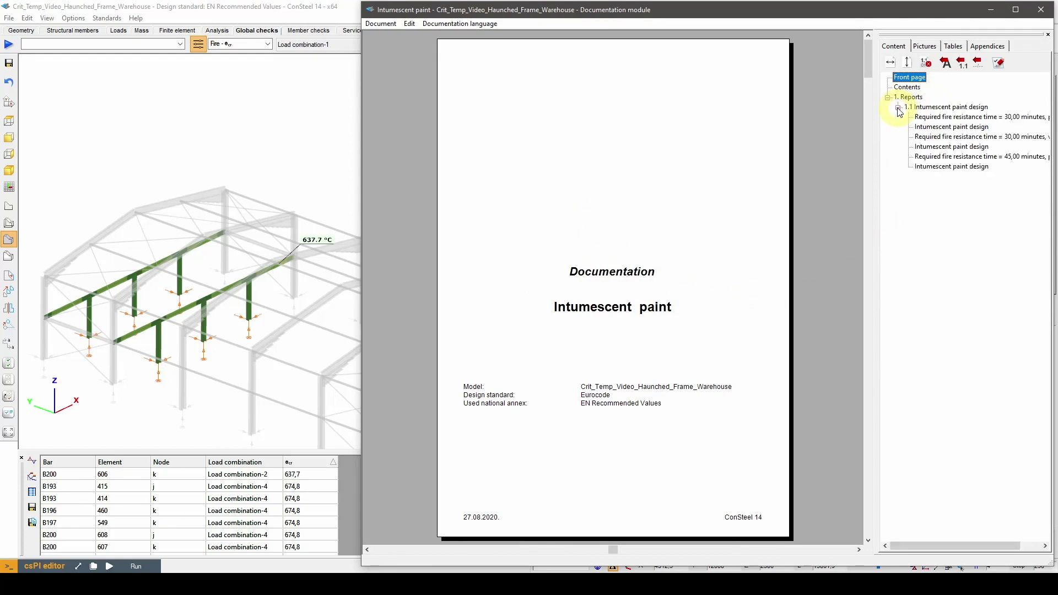
click(999, 157)
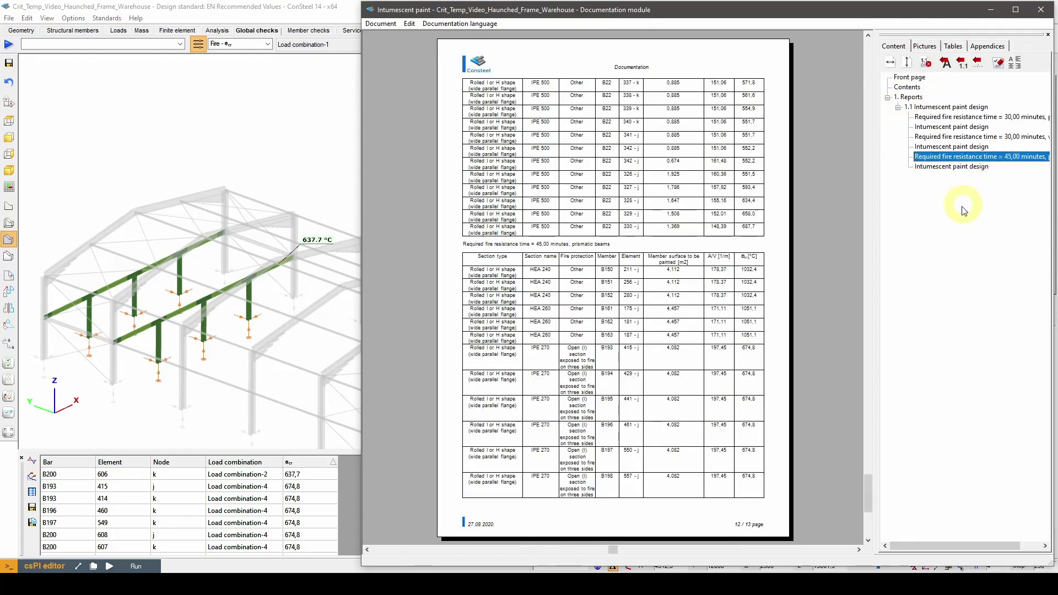
click(922, 47)
click(903, 77)
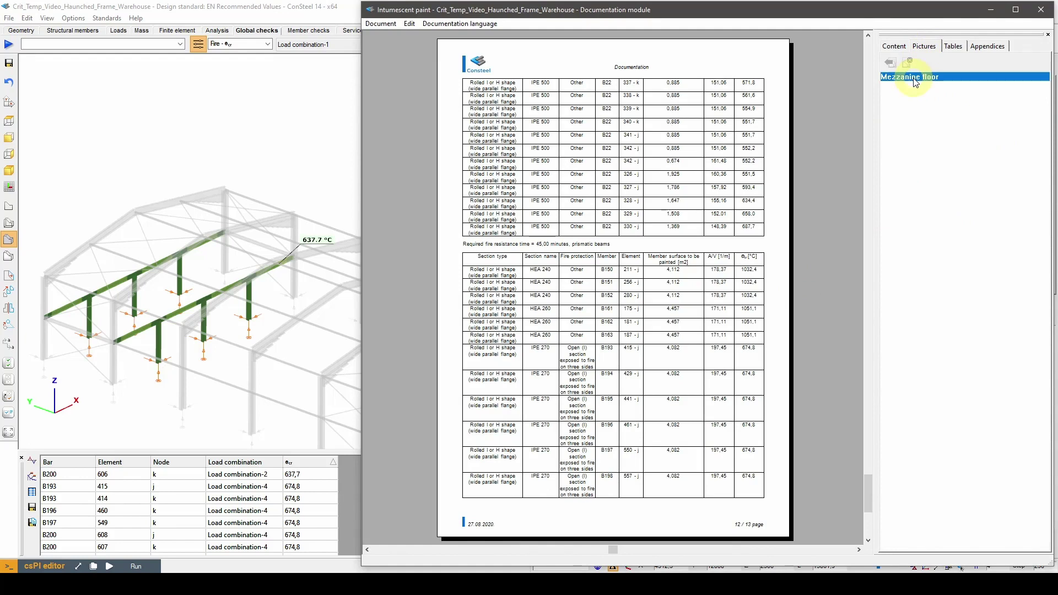
click(891, 66)
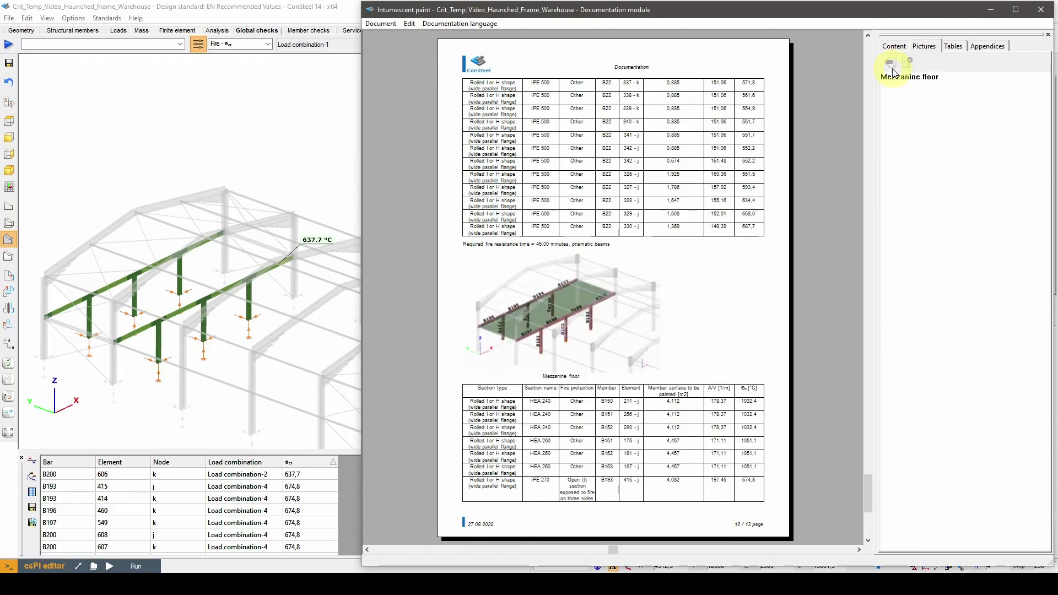
Examine the inserted mezzanine picture against the 45-minute paint design table at page width, and close the document
click(894, 46)
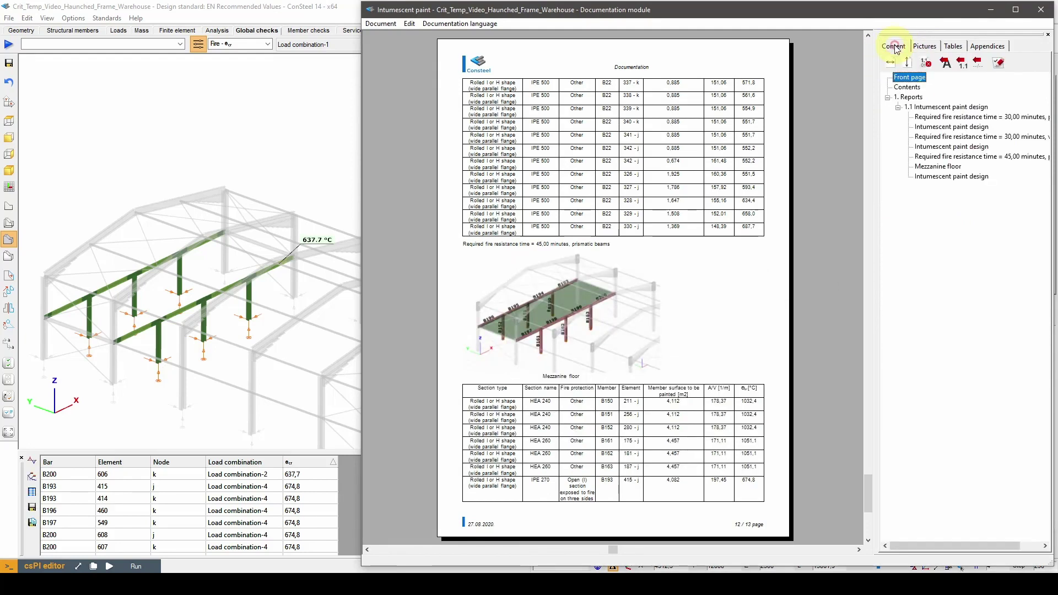
click(890, 62)
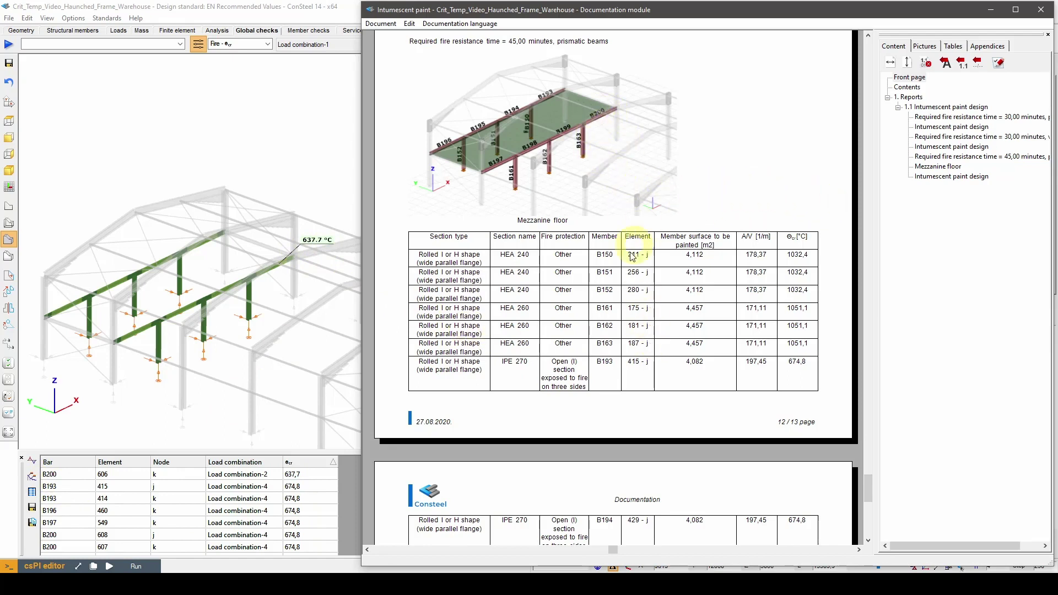
scroll(606, 419, down, 5)
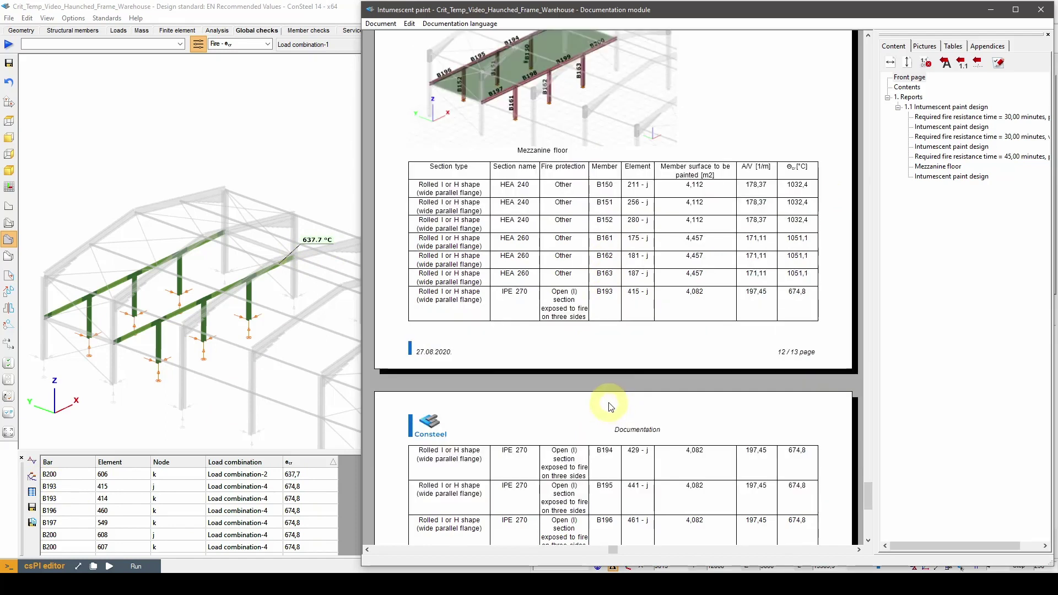
scroll(609, 406, down, 1)
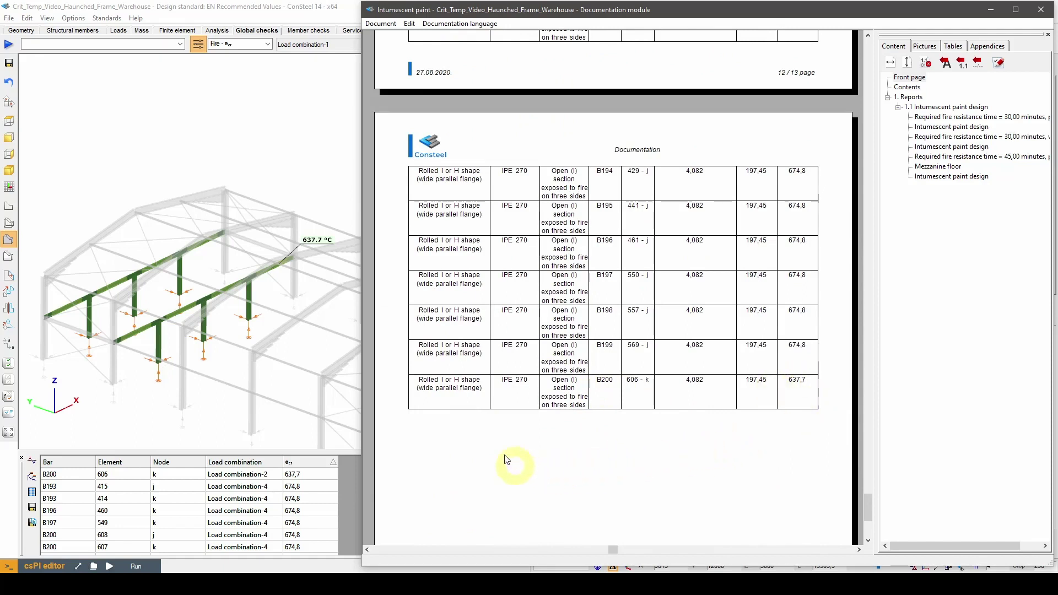
click(909, 77)
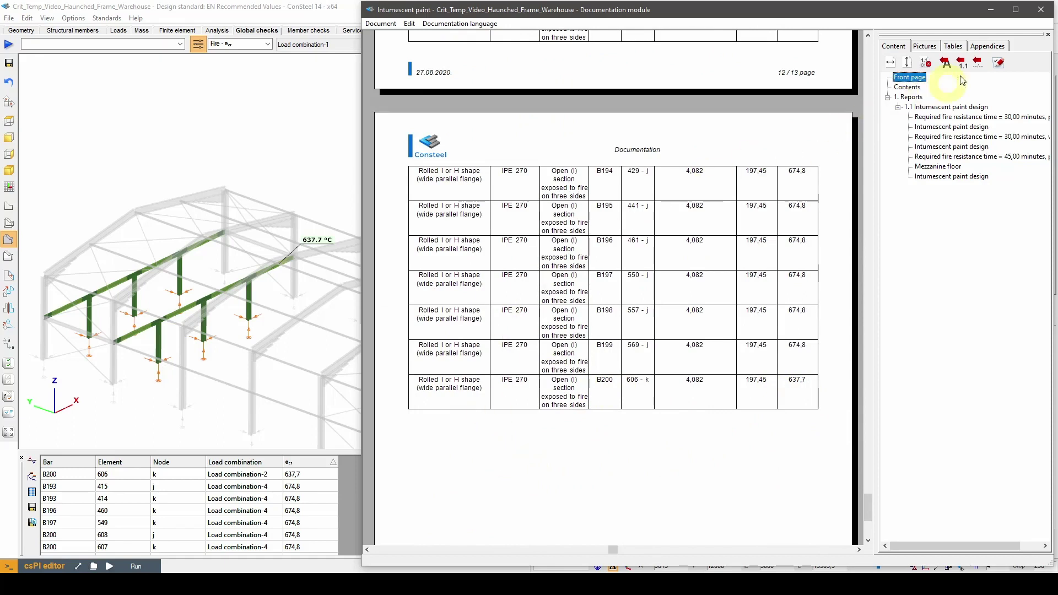
click(1044, 9)
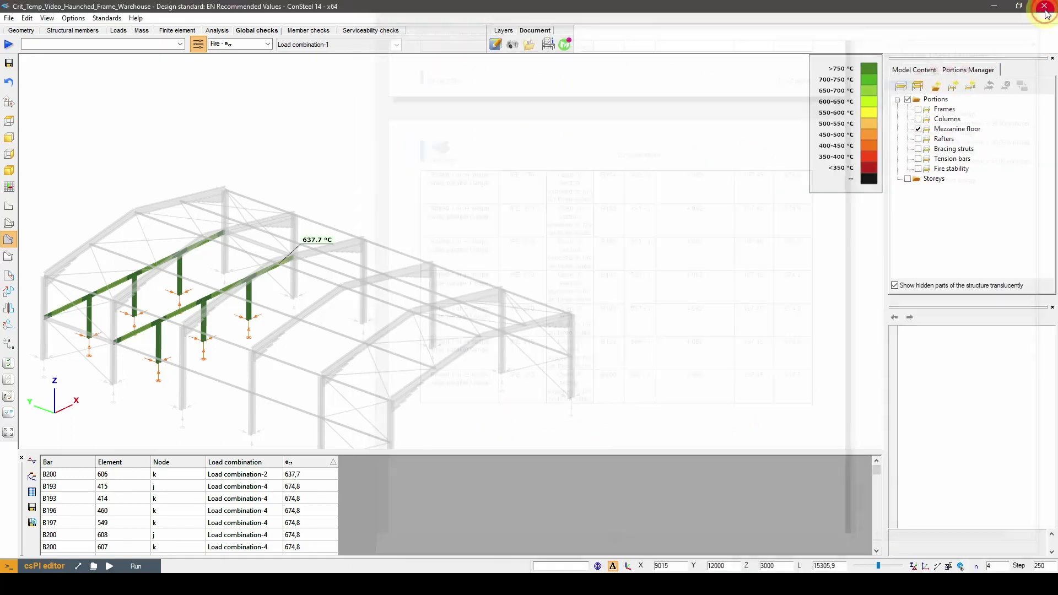
Remove the Mezzanine floor portion filter to show critical temperatures on the entire structure, fitted to the view
click(919, 130)
middle_drag(484, 237, 331, 298)
click(12, 435)
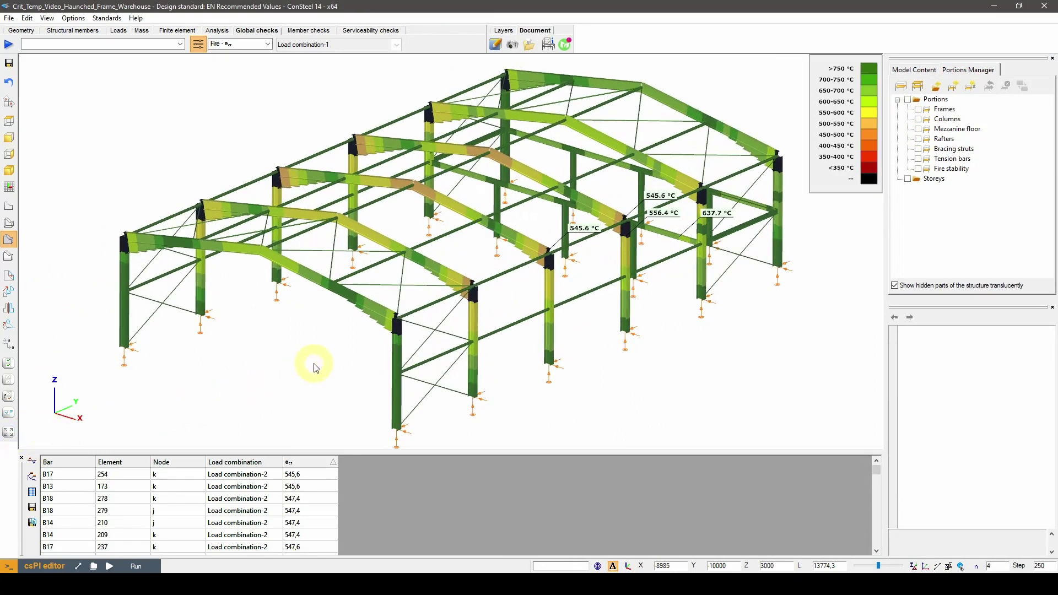